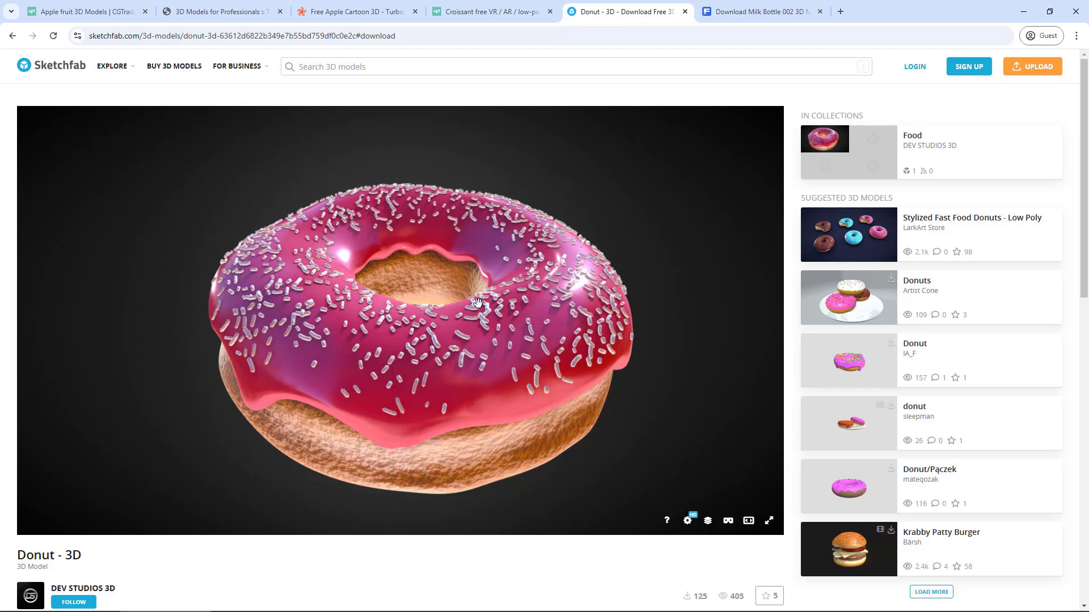
Browse the TurboSquid, CGTrader Croissant, Sketchfab Donut and Milk Bottle 002 model pages
left_click(224, 11)
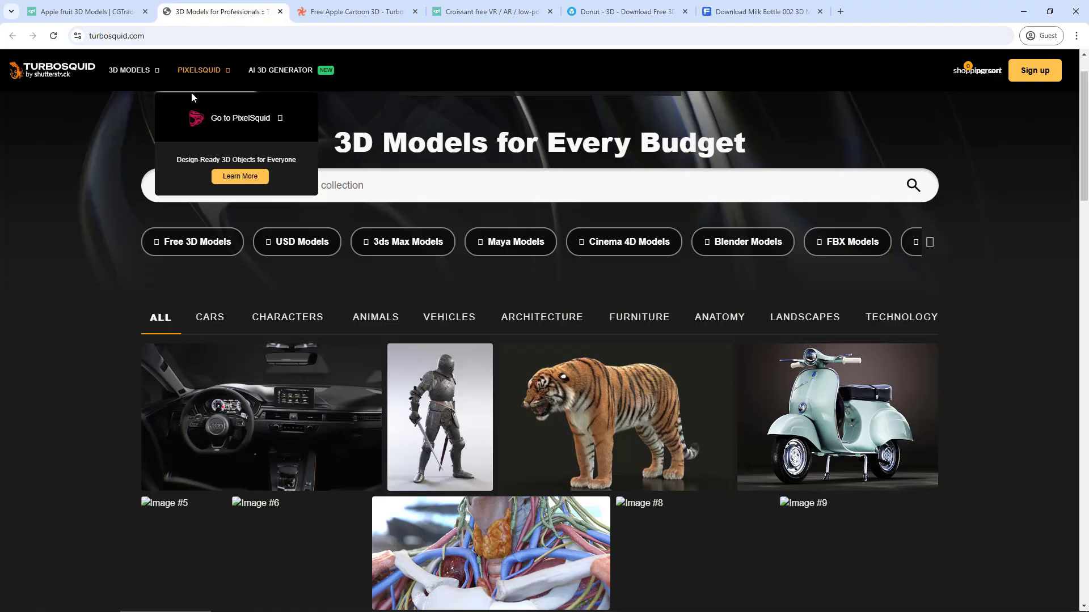
left_click(464, 13)
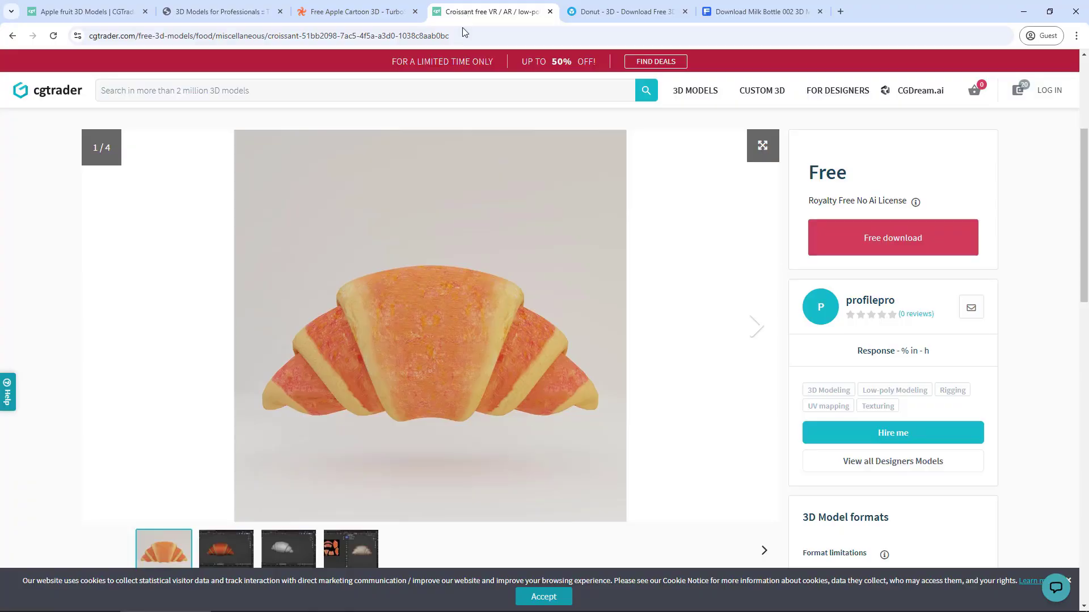
left_click(607, 12)
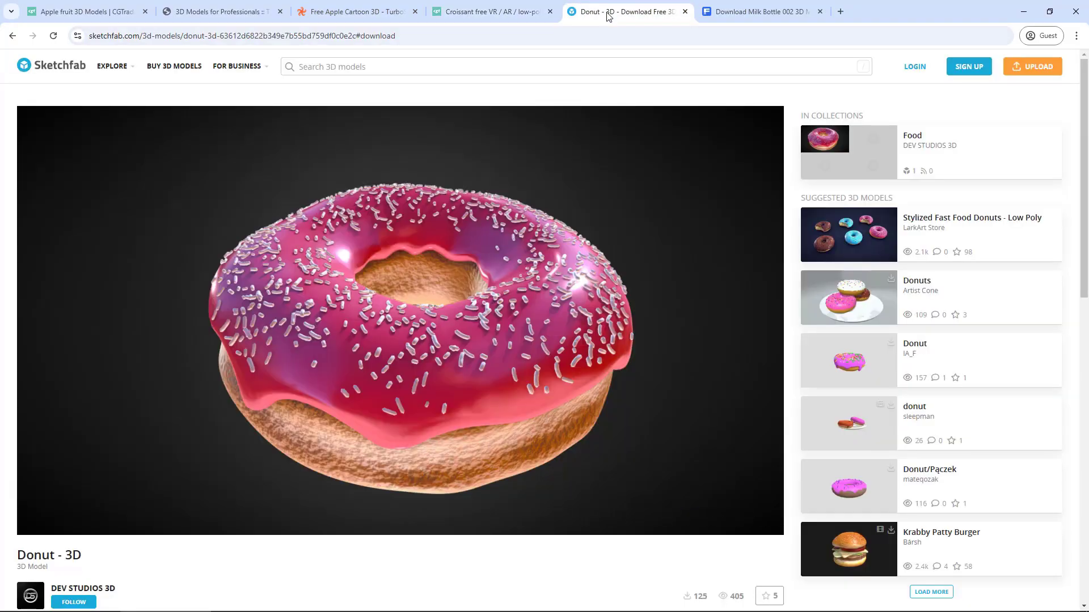
left_click(740, 13)
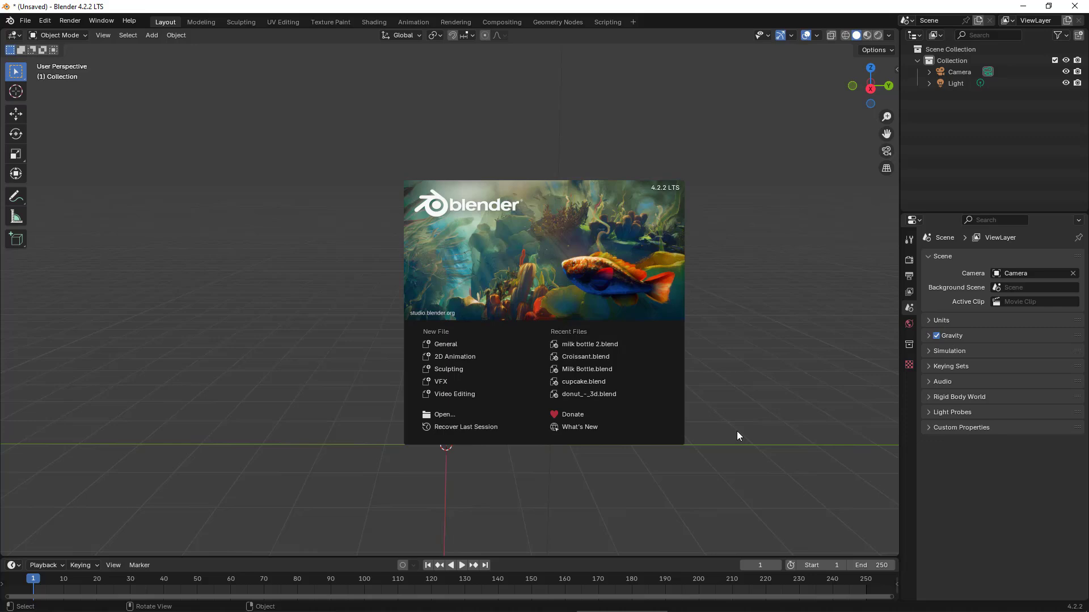
Import milk-bottle-001.fbx as an FBX model and switch the viewport to Material Preview shading
left_click(25, 22)
left_click(25, 21)
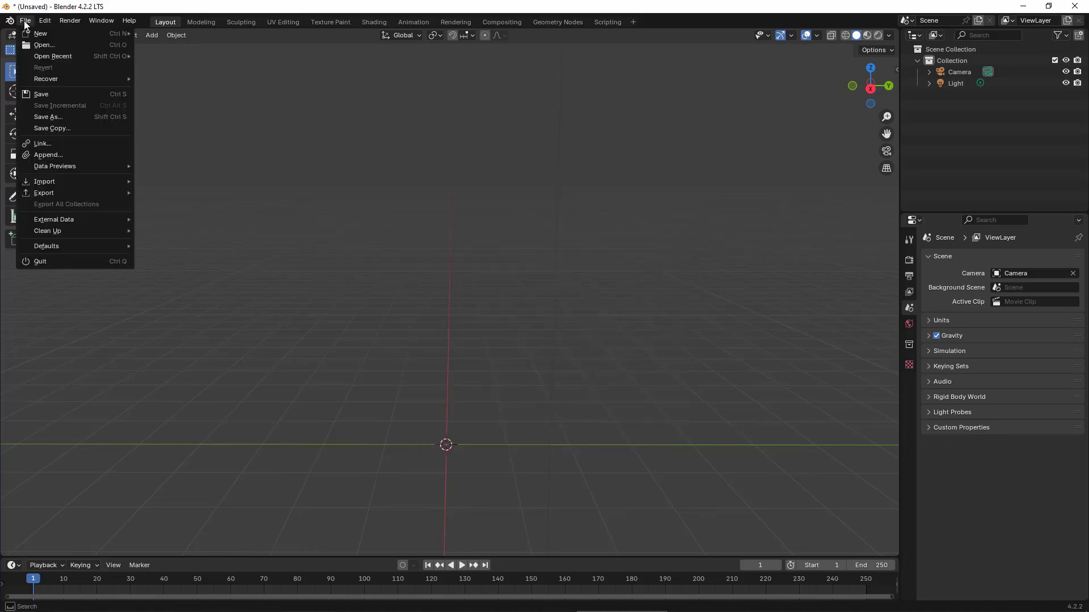
mouse_move(47, 186)
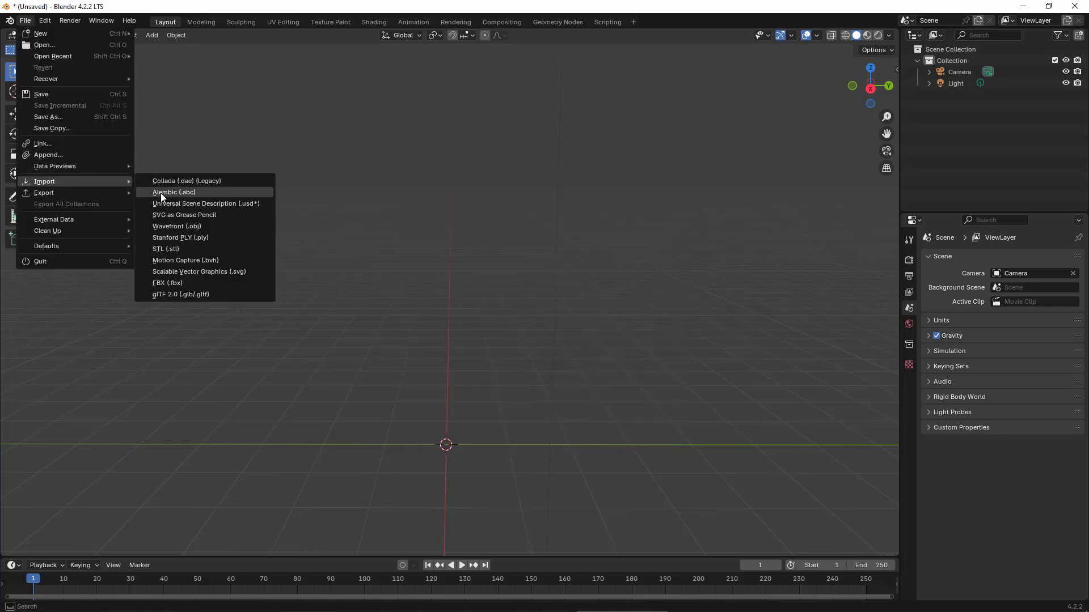
left_click(174, 282)
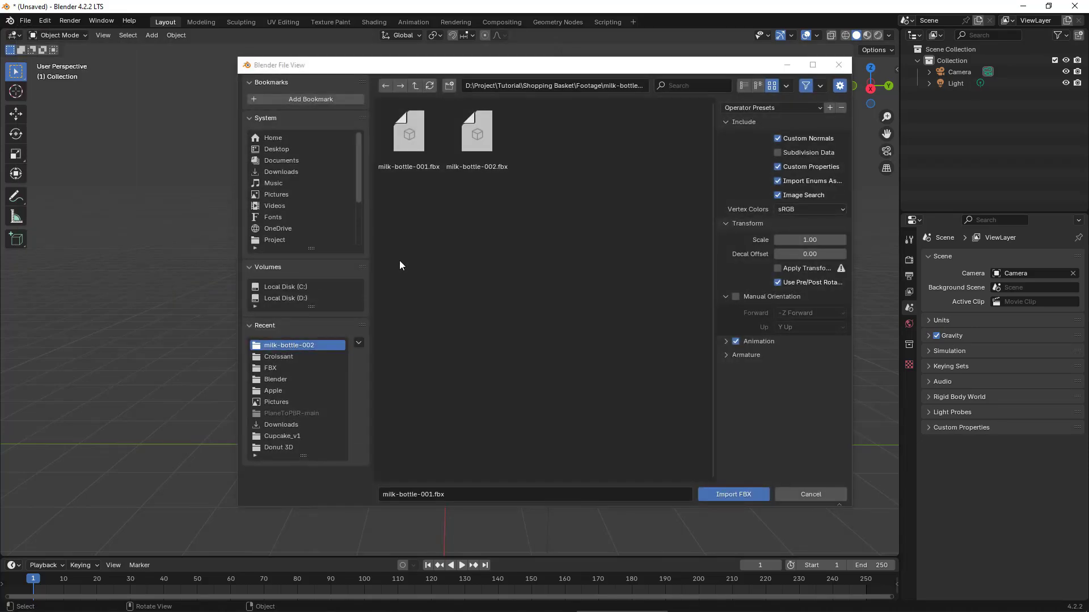
double_click(420, 142)
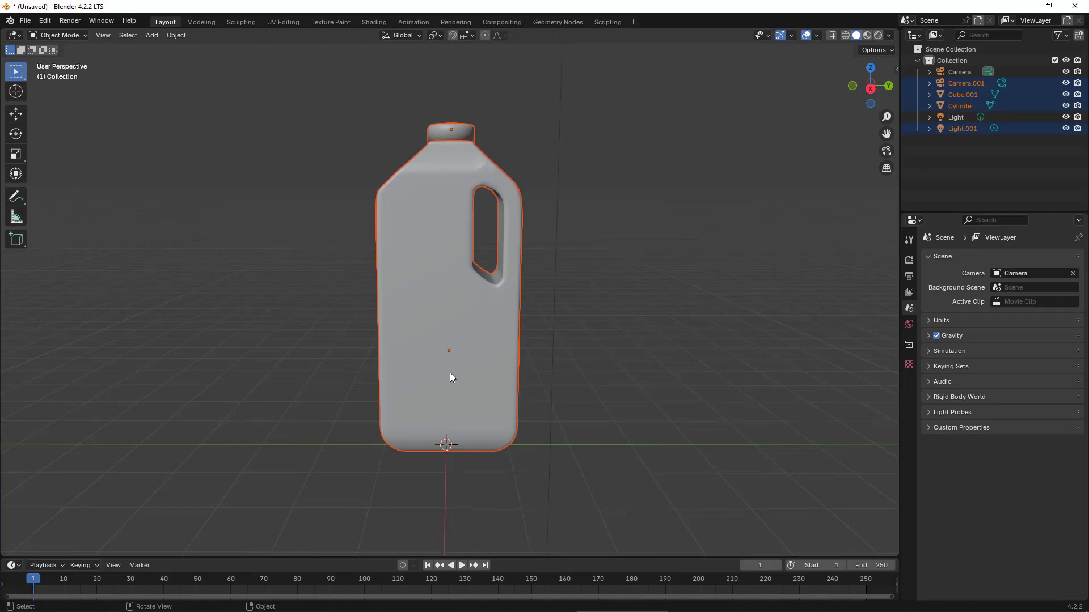
left_click(867, 35)
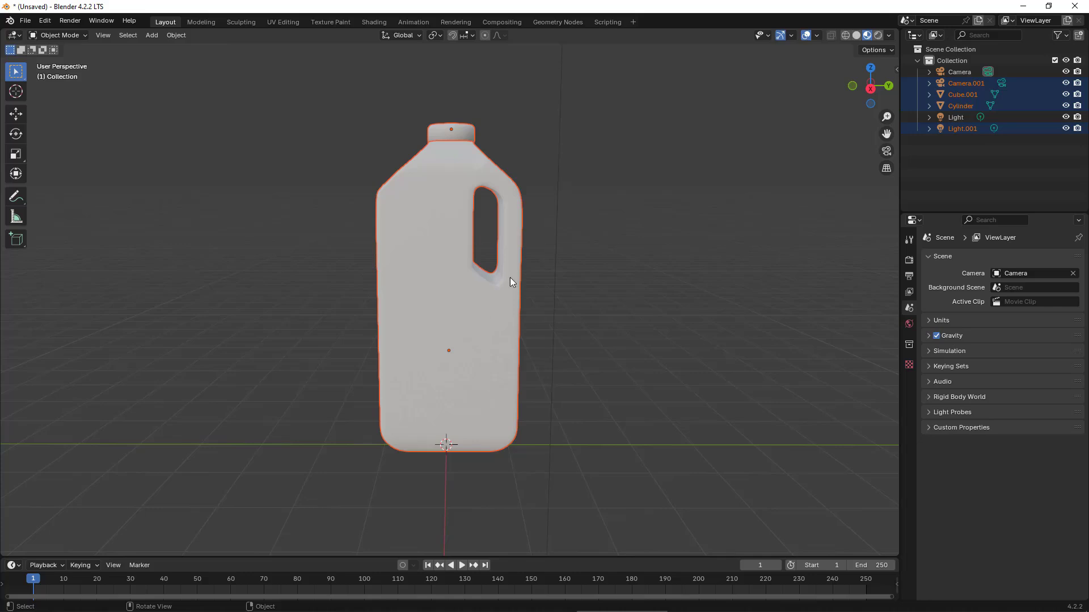
Give the bottle cap (Cylinder) a new material with a red base color
left_click(461, 131)
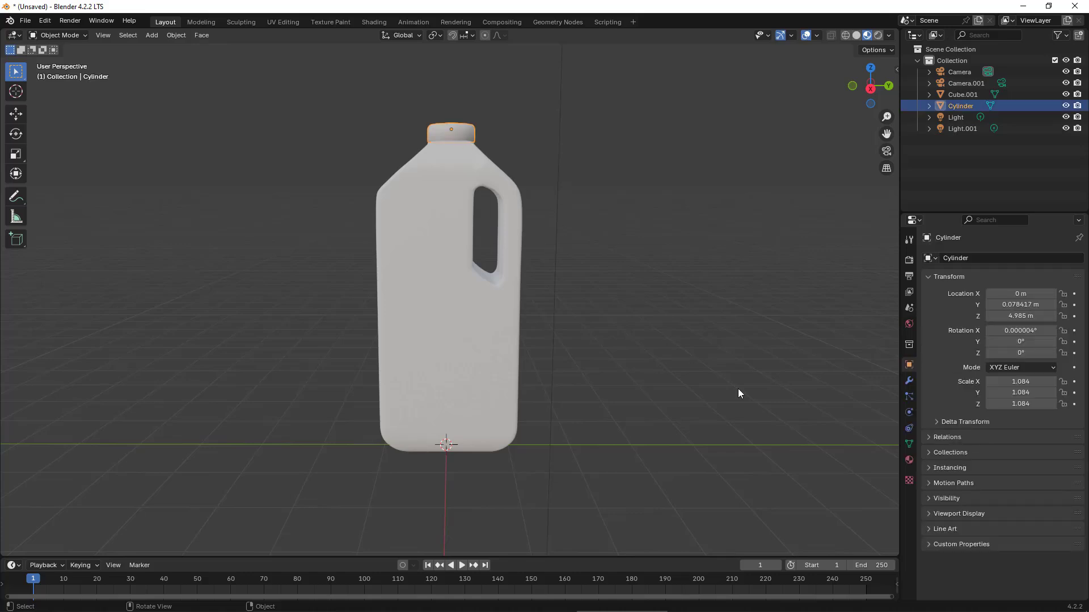
left_click(909, 461)
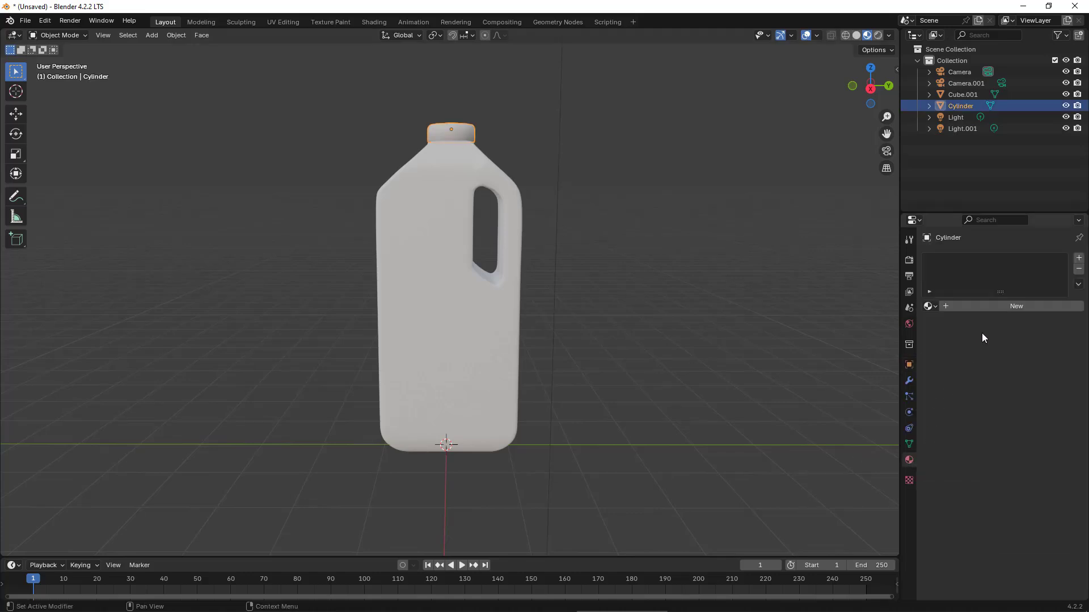
left_click(991, 309)
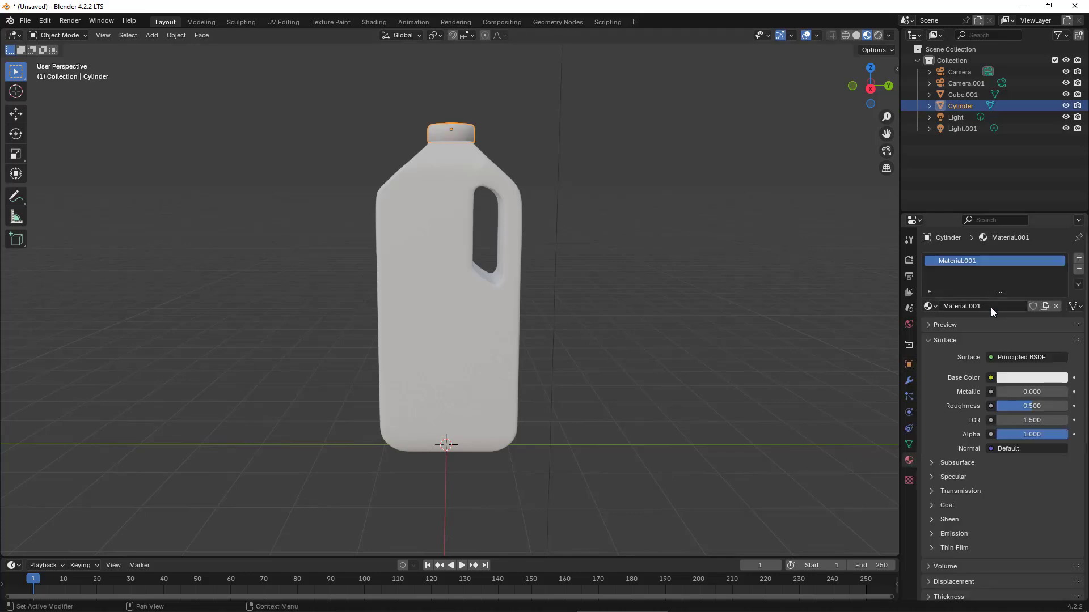
left_click(1011, 378)
left_click_drag(1006, 277, 1009, 298)
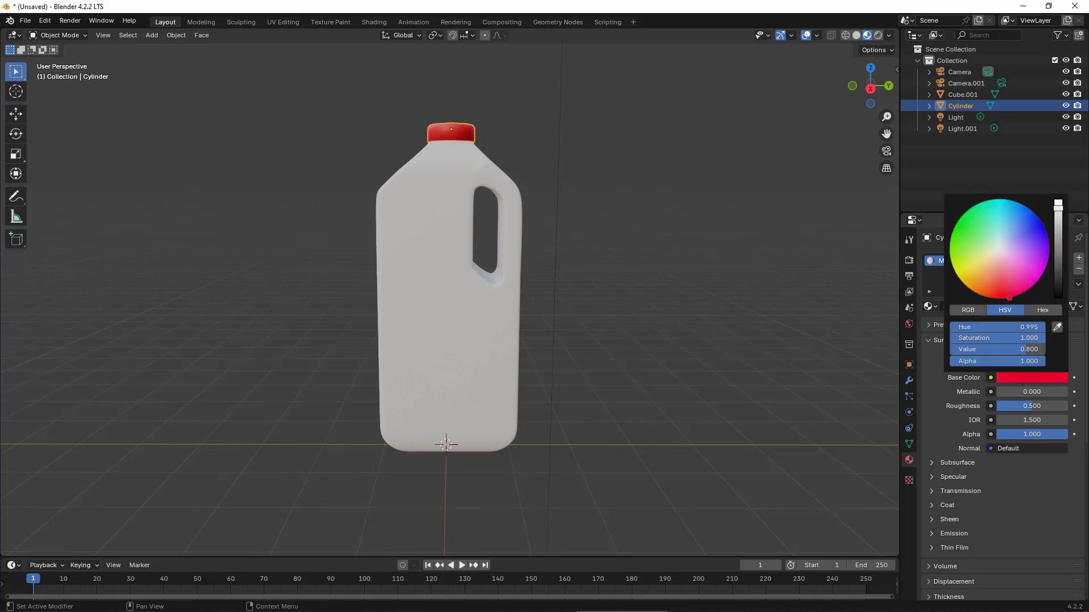
Give the bottle body (Cube.001) its own new white material, Material.002
left_click(436, 291)
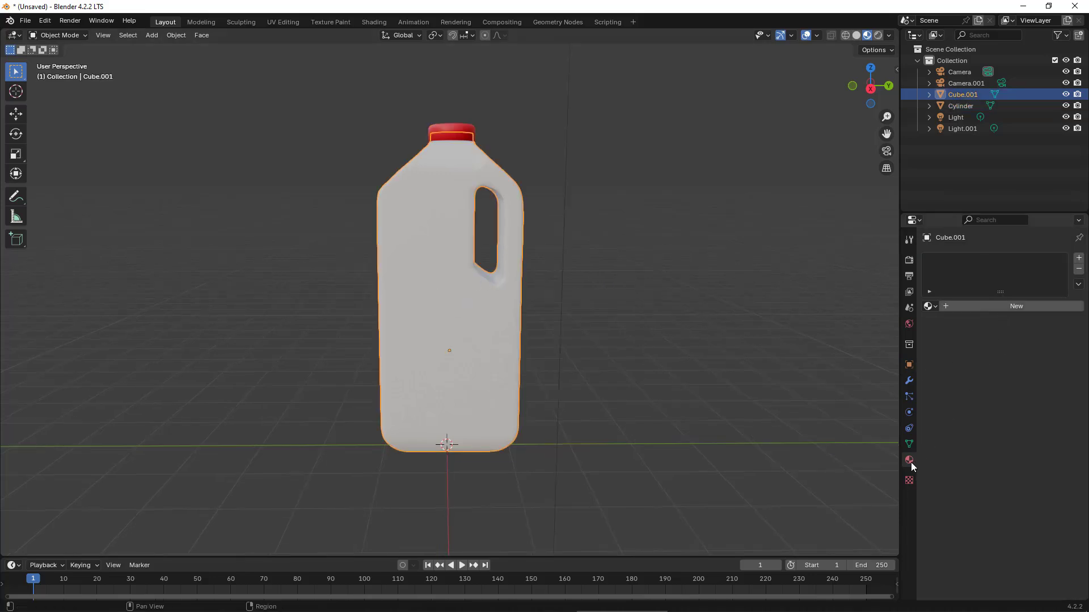
left_click(993, 308)
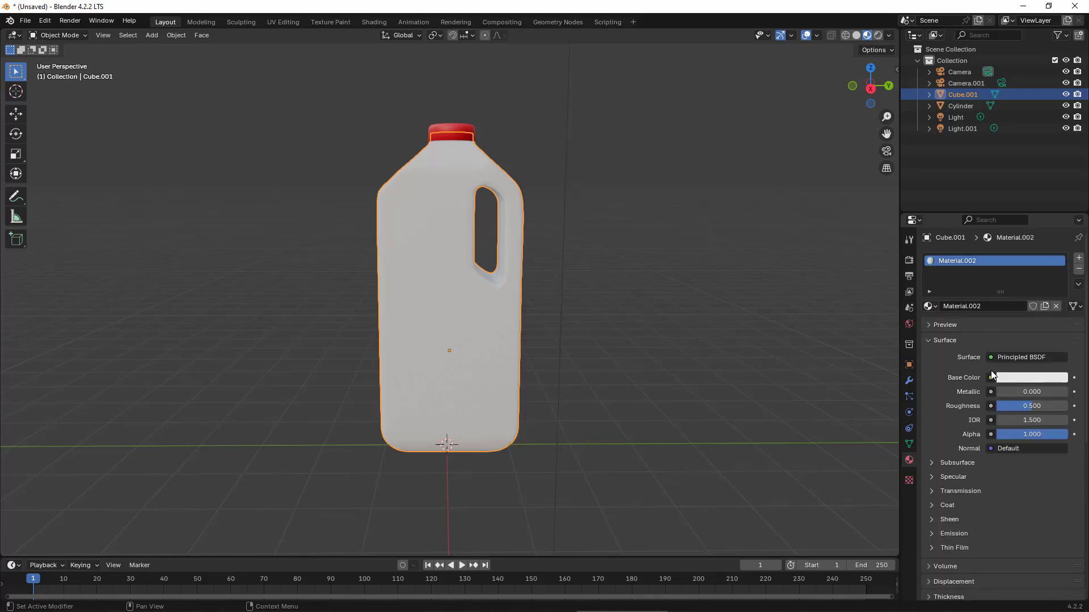
left_click(1014, 378)
left_click_drag(458, 385, 445, 365)
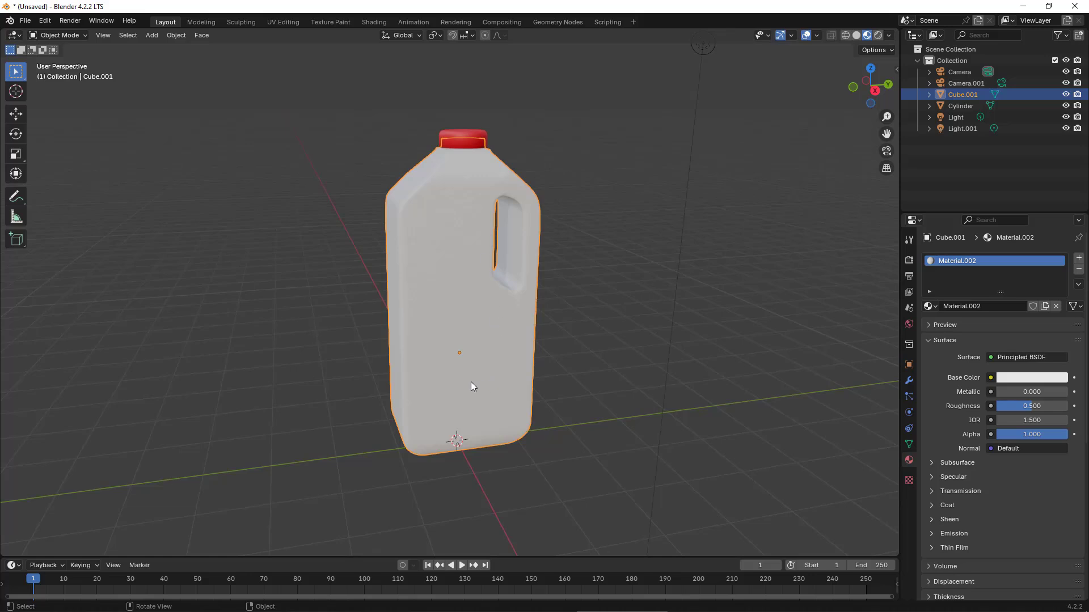
Add Caw Texture.png from the milk-bottle-002 folder as an image mesh plane
left_click(152, 36)
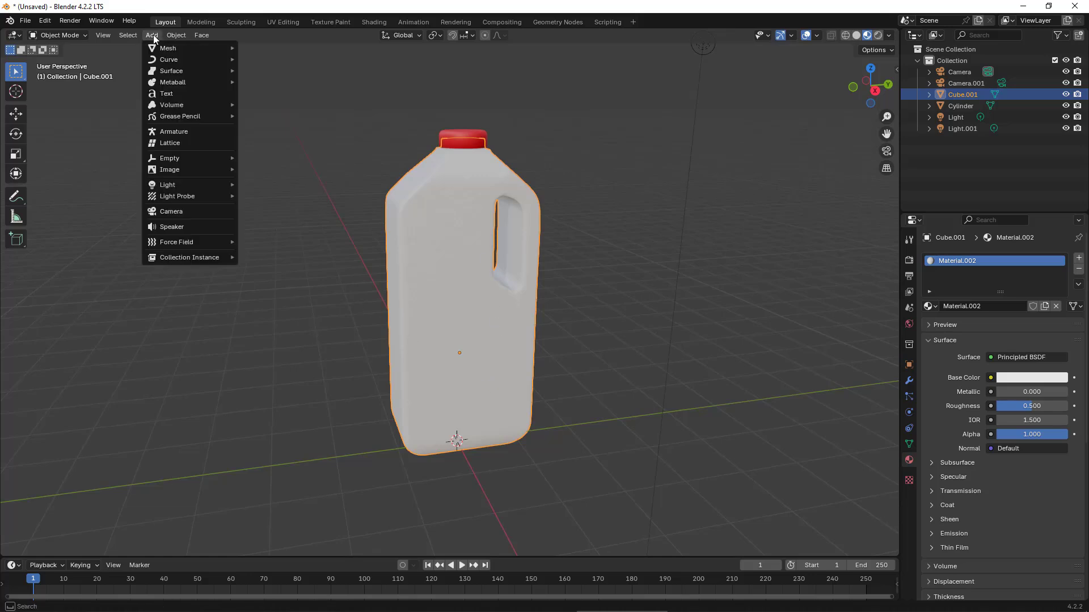
mouse_move(182, 170)
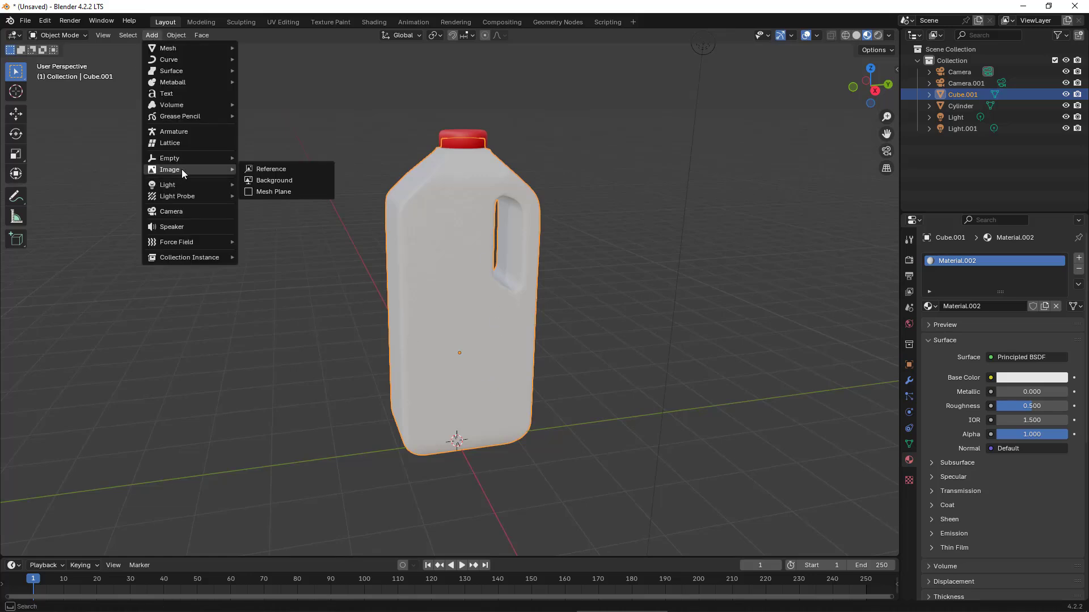
left_click(284, 196)
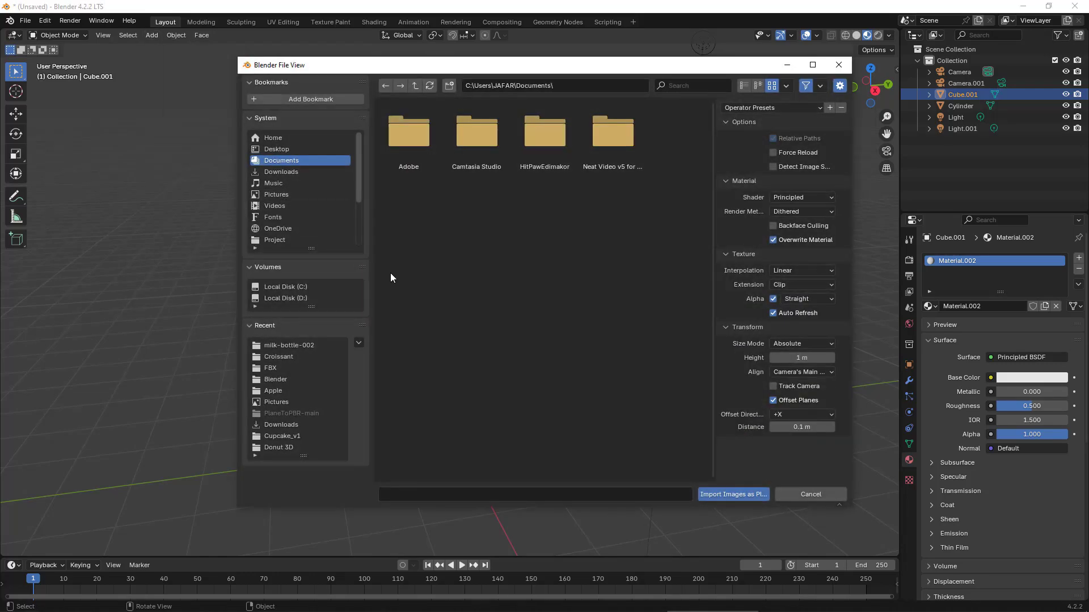
left_click(290, 346)
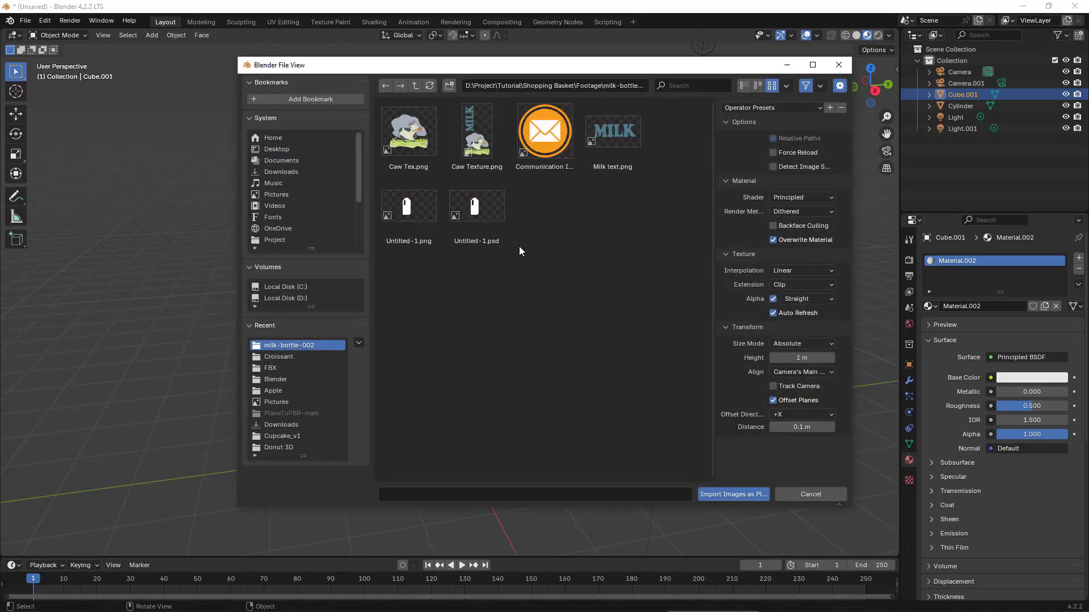
left_click(475, 168)
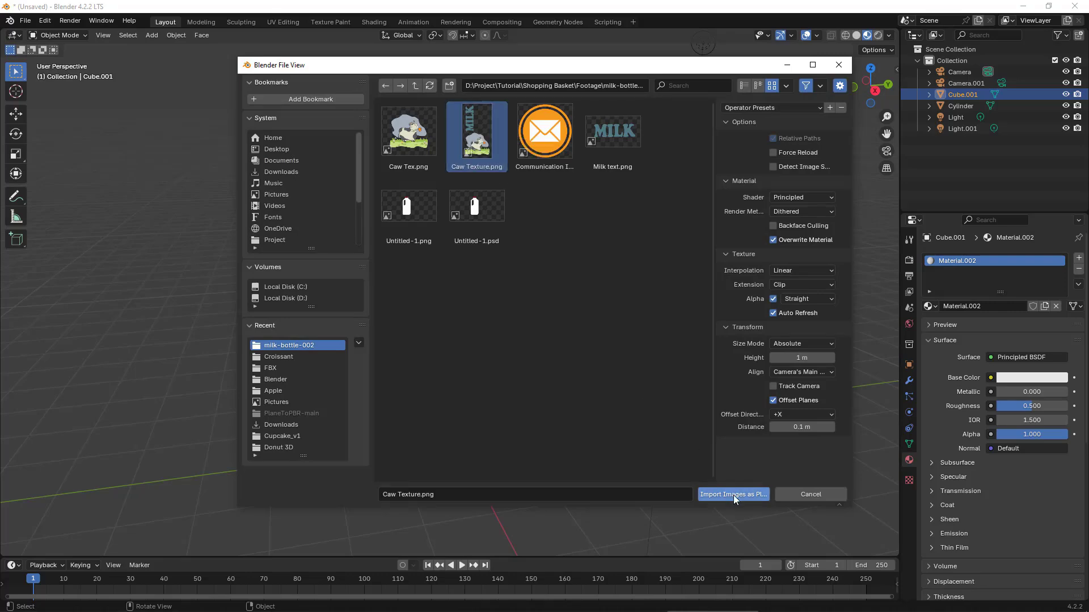
left_click(733, 494)
Raise the label plane onto the bottle's side and enlarge it to cover it
left_click(16, 114)
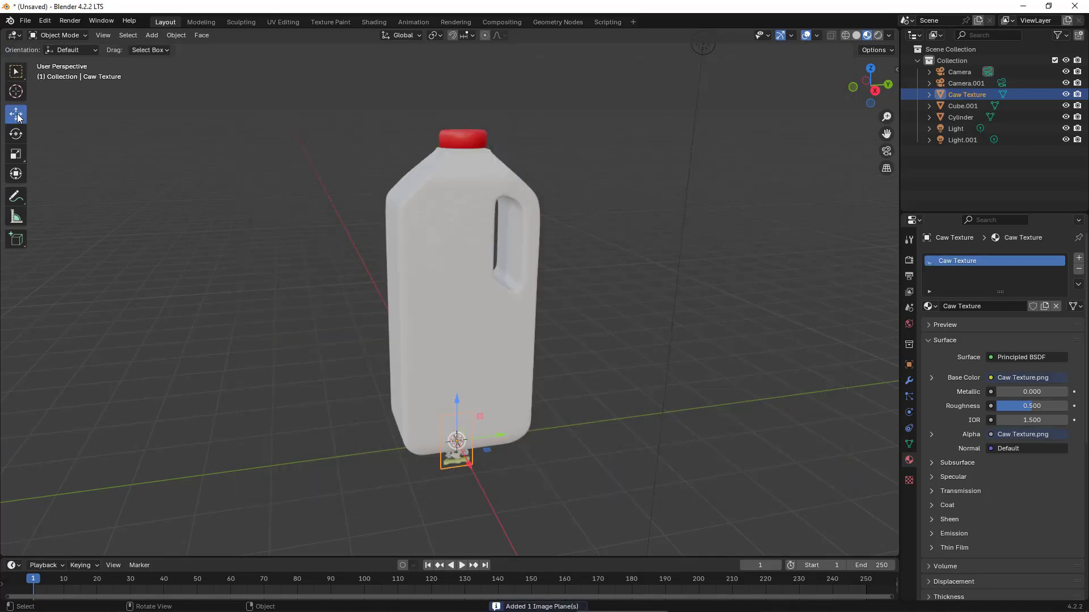
left_click_drag(457, 401, 471, 335)
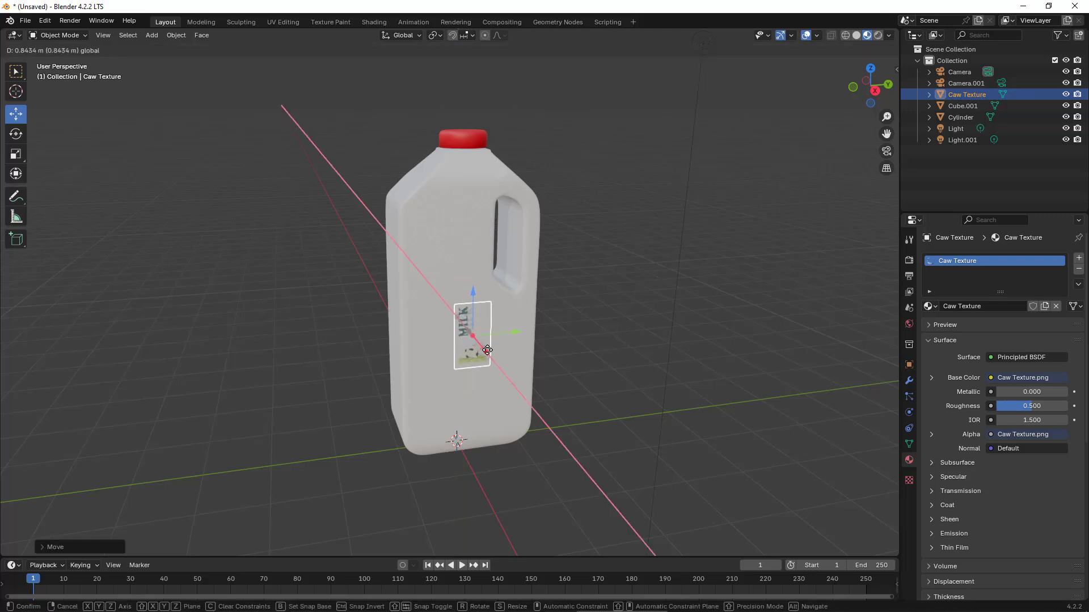
left_click_drag(526, 360, 526, 362)
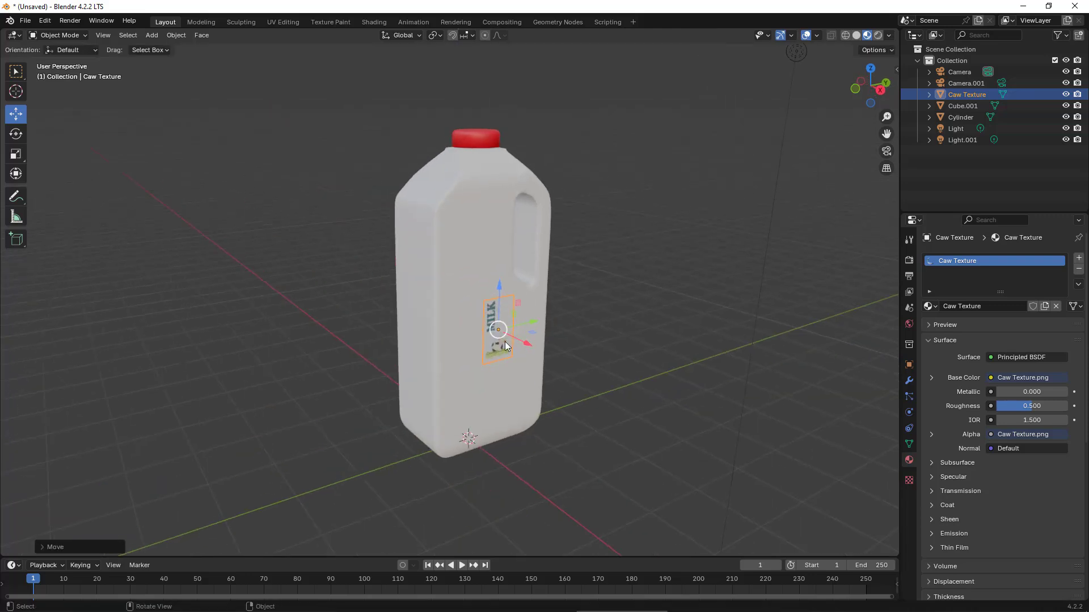
left_click(16, 154)
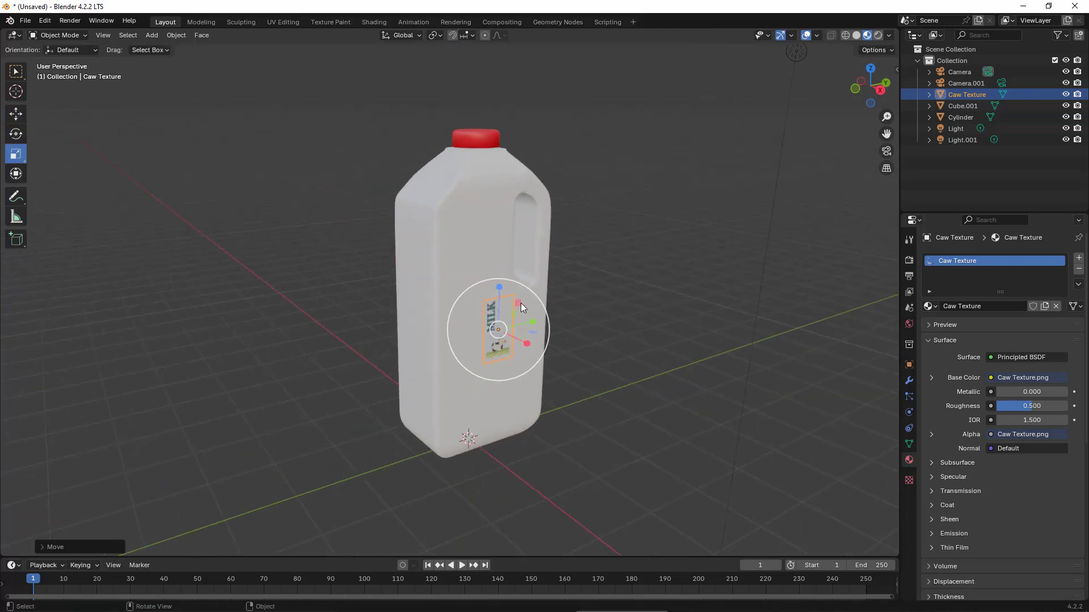
left_click_drag(520, 302, 481, 362)
Export the scene as glTF 2.0 named milk bottle 2.glb in the milk-bottle-002 folder
left_click(16, 114)
left_click(518, 359)
left_click(25, 20)
mouse_move(63, 195)
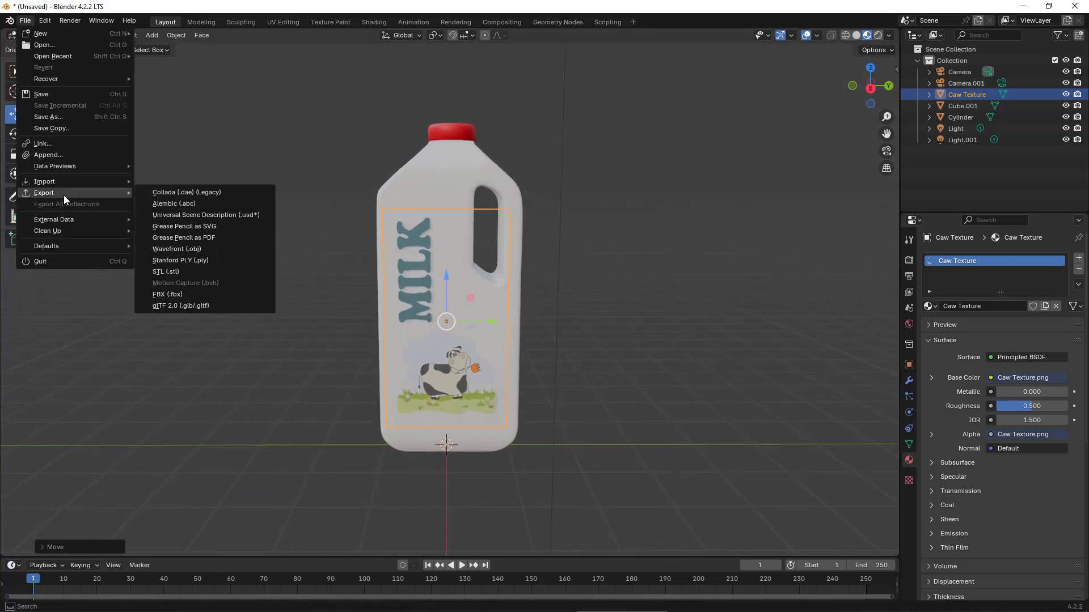
left_click(189, 308)
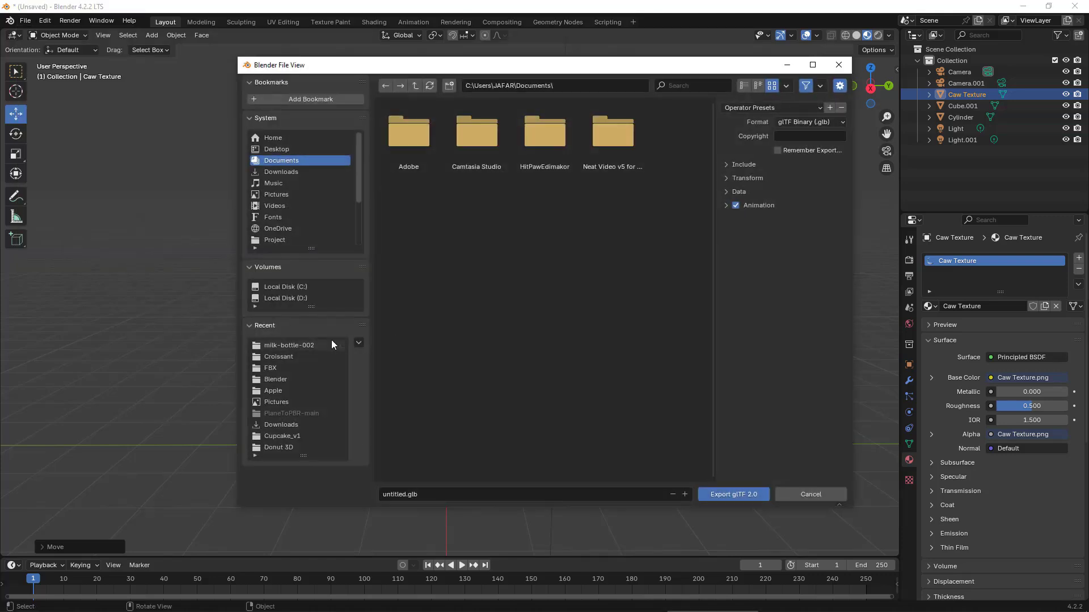
left_click(303, 345)
left_click(408, 137)
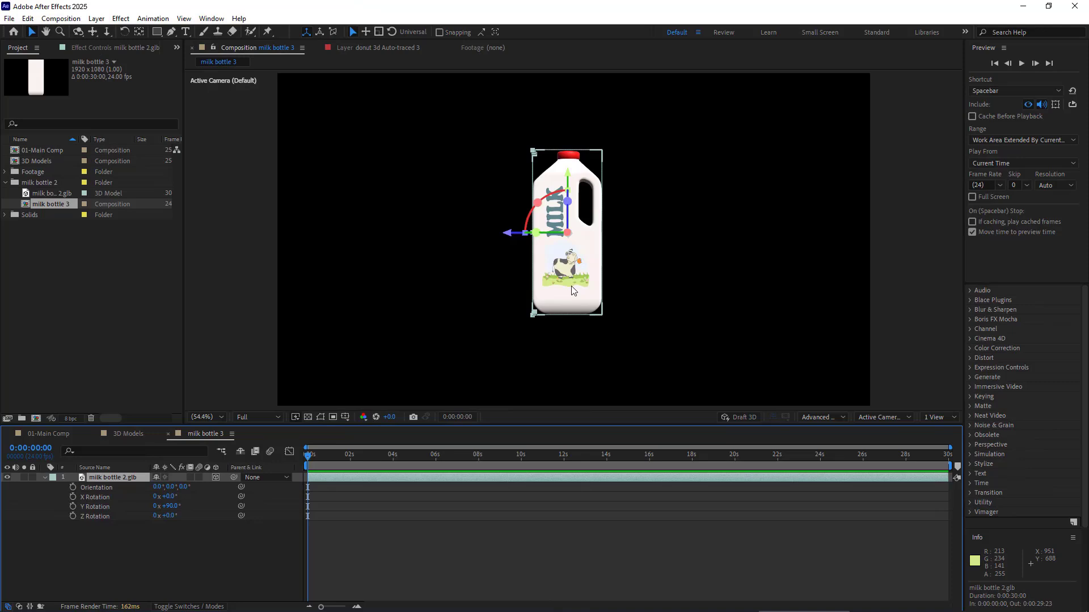
Duplicate the milk bottle 2.glb layer and pre-compose the copy as Pre-comp 9
key("ctrl+d")
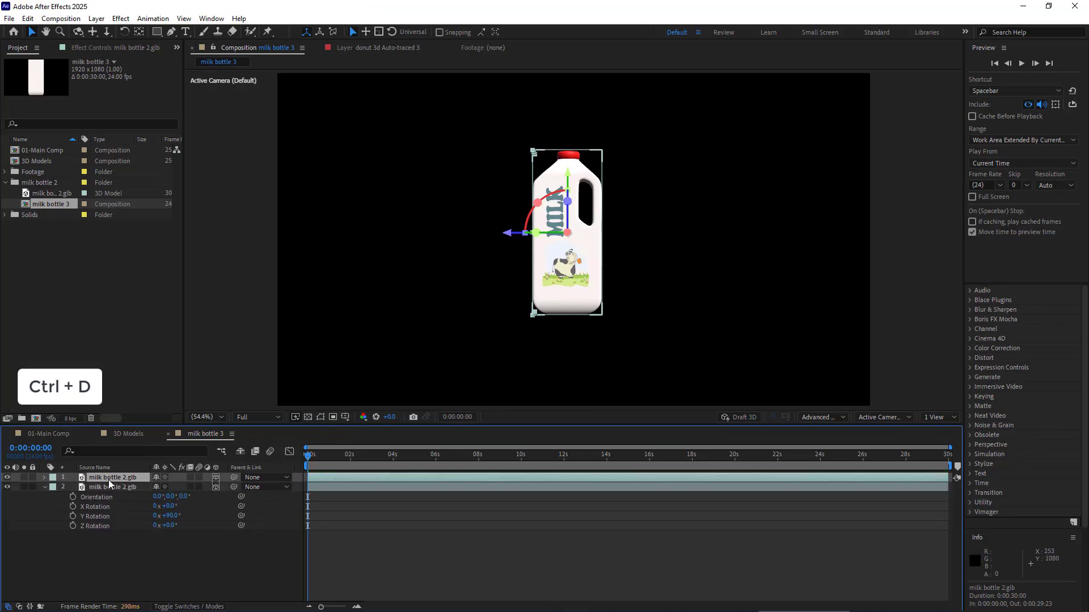
key("ctrl+shift+c")
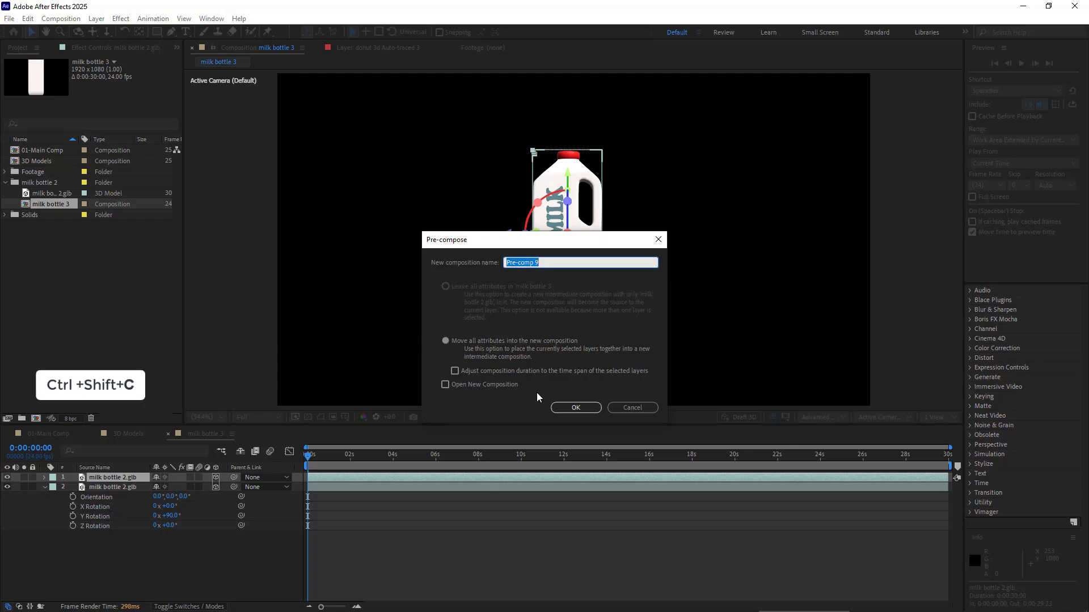
left_click(575, 408)
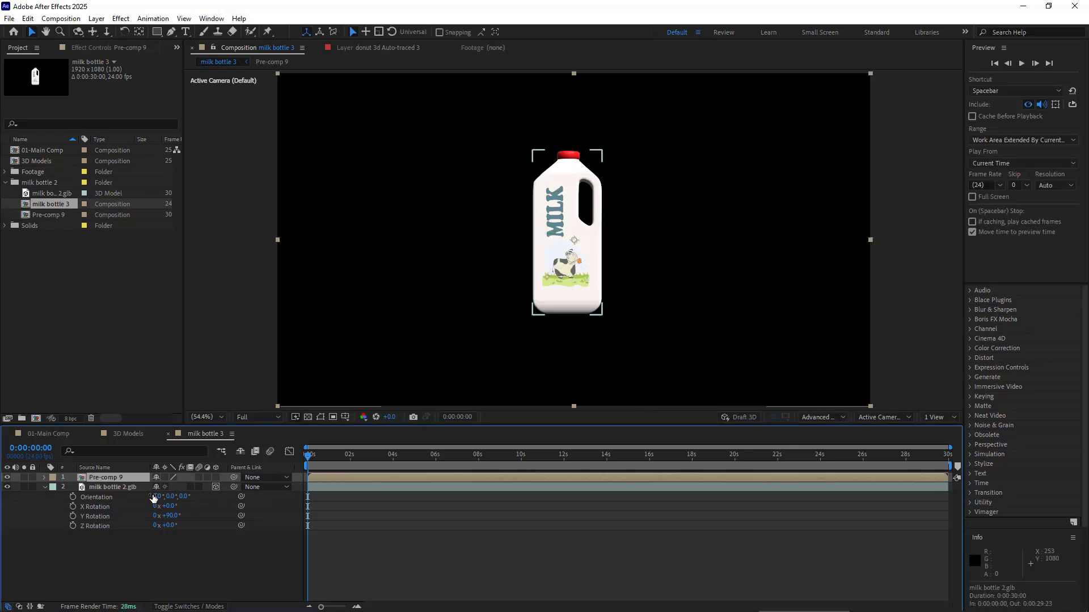
Auto-trace Pre-comp 9 into a white silhouette layer, then select Pre-comp 9
left_click(97, 18)
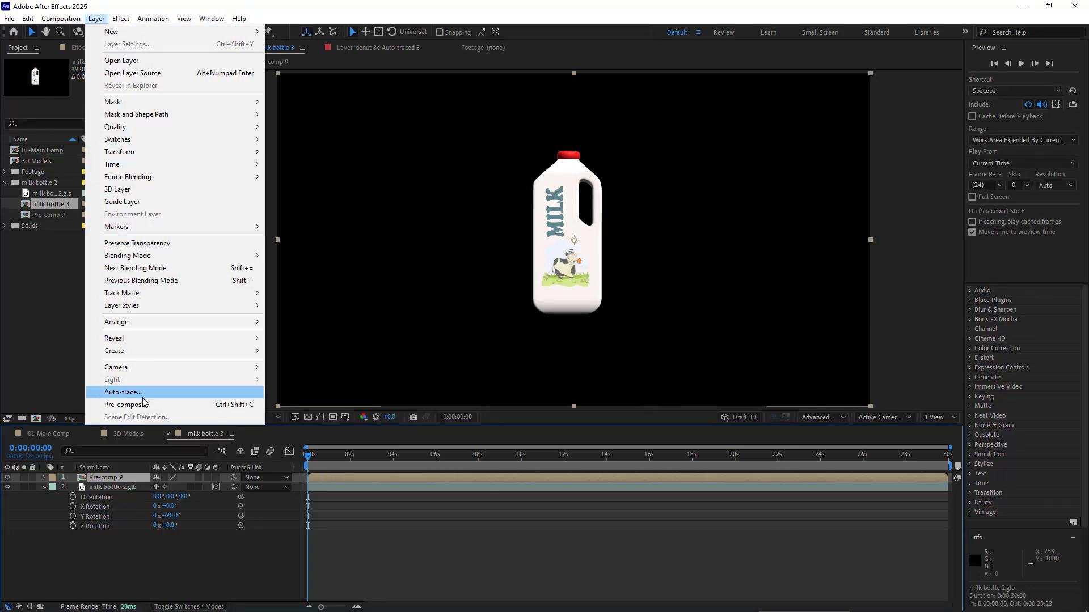
left_click(142, 397)
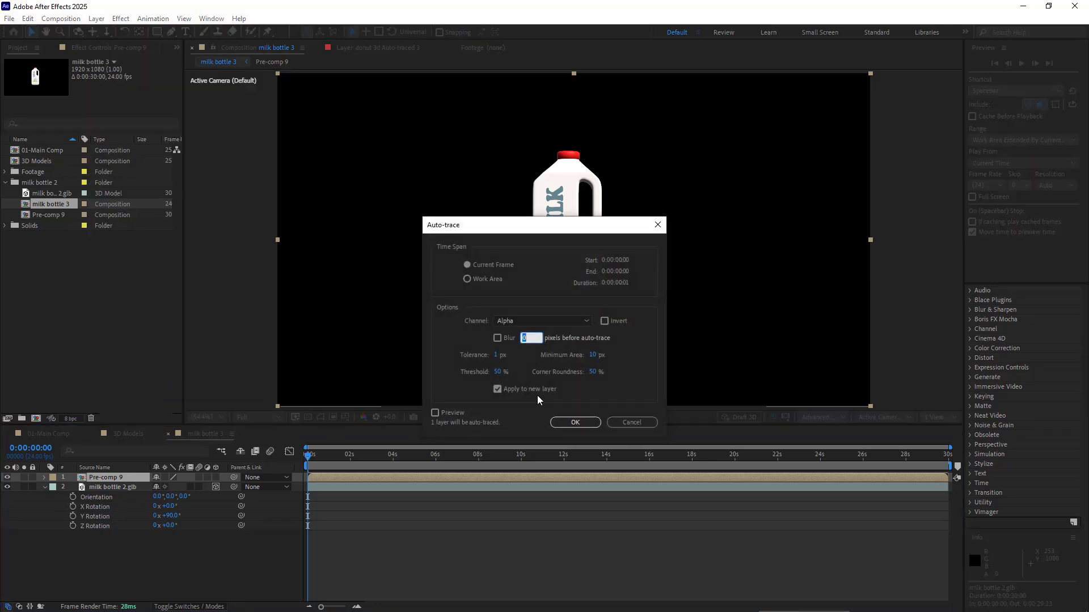
left_click(573, 422)
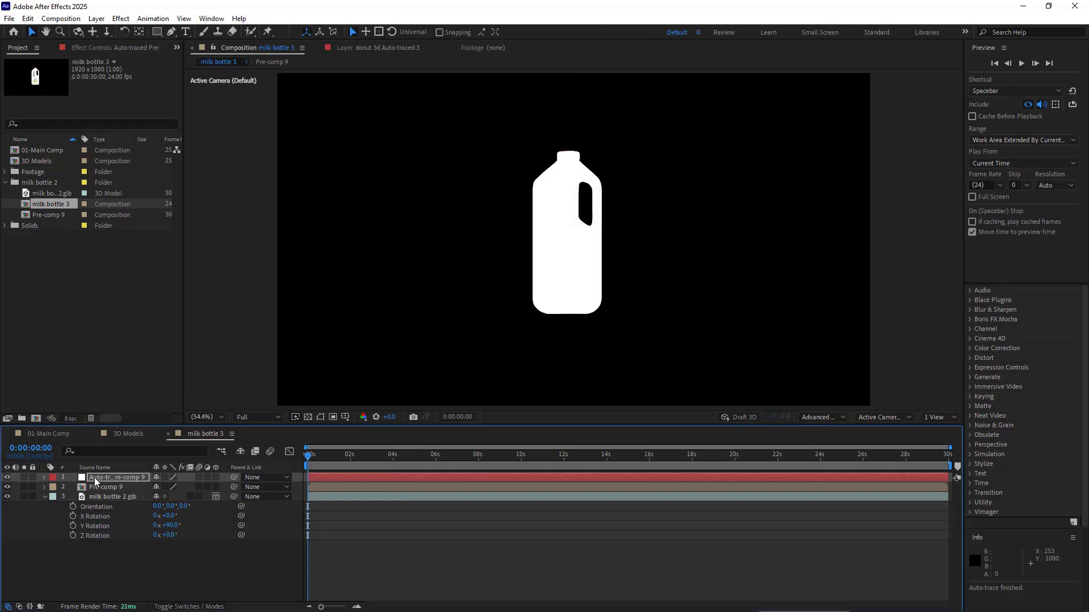
left_click(95, 482)
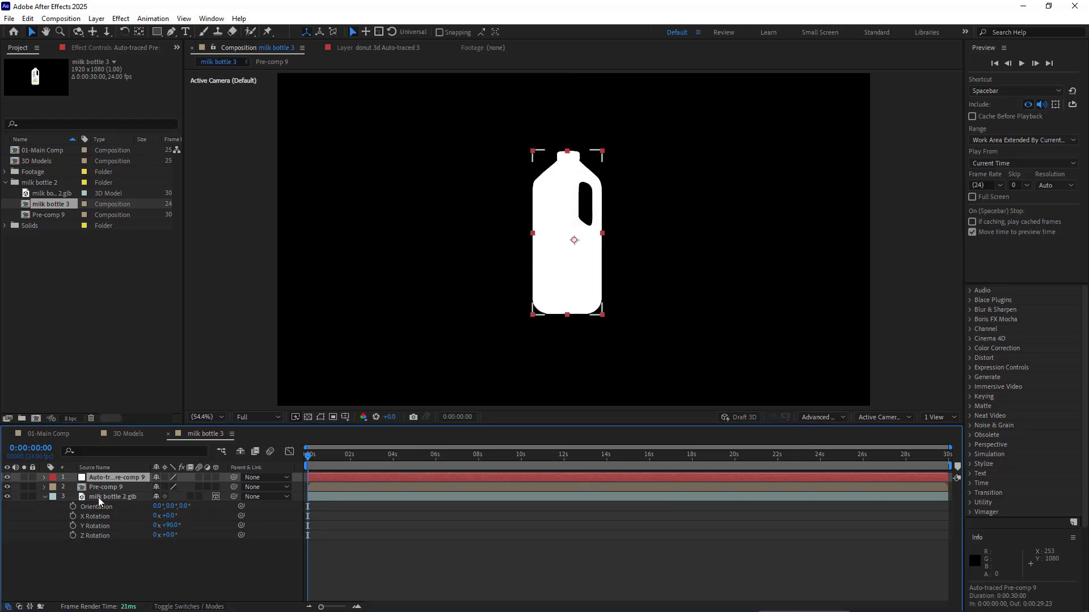
left_click(98, 498)
left_click(97, 489)
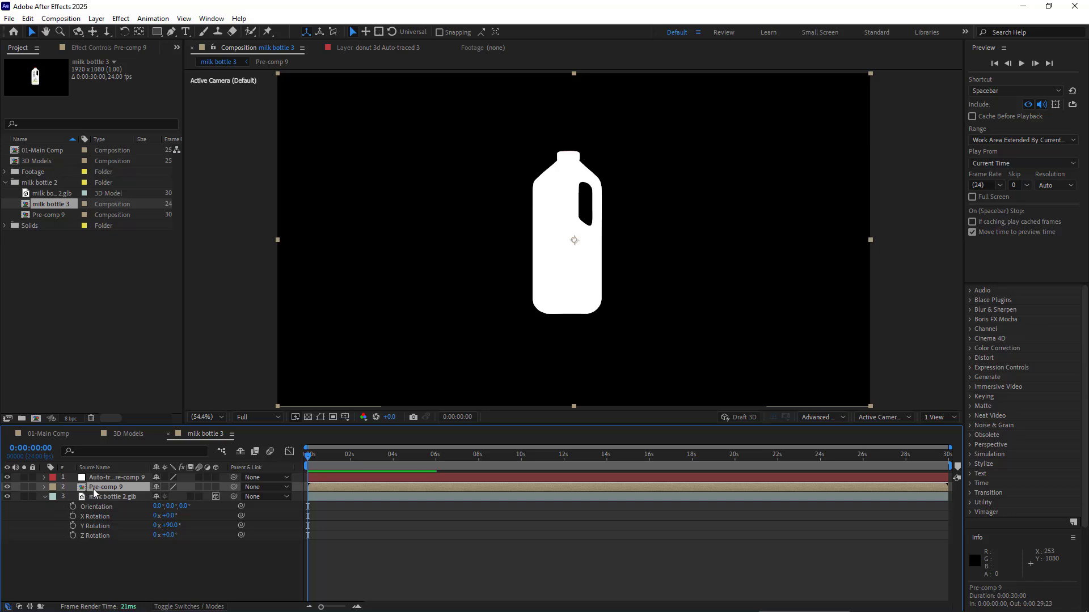
Delete Pre-comp 9, reorder milk bottle 2.glb in the stack, and reveal the traced layer's masks
key("Delete")
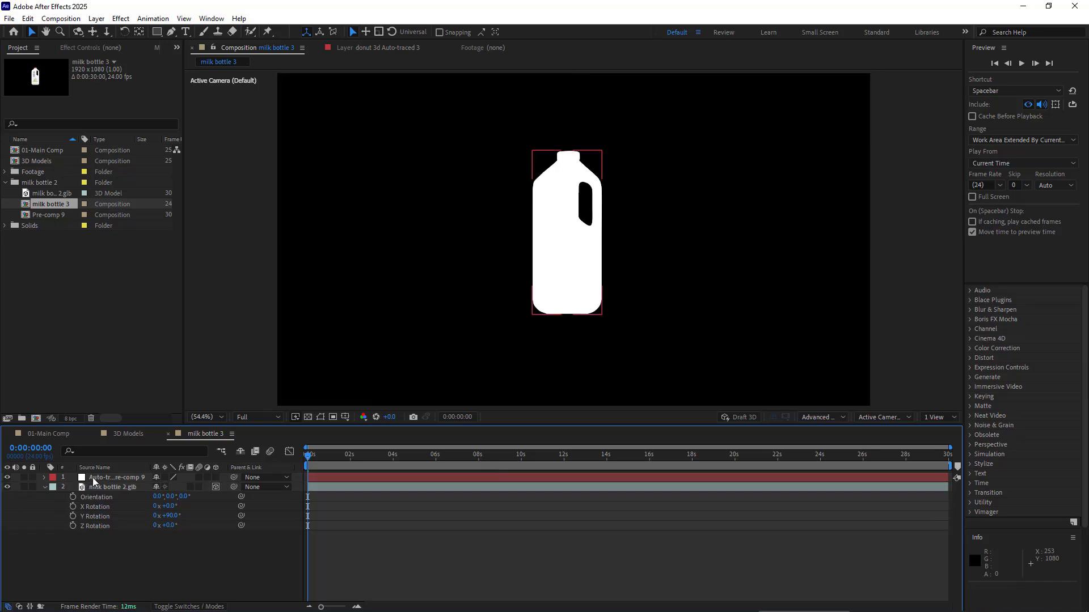
left_click(45, 487)
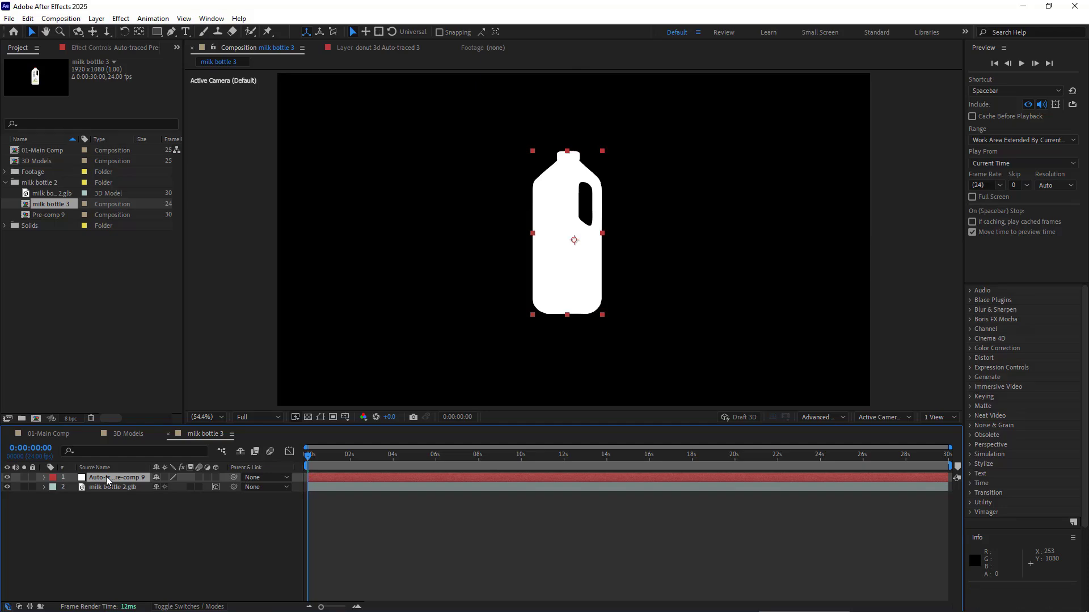
left_click_drag(105, 488, 105, 502)
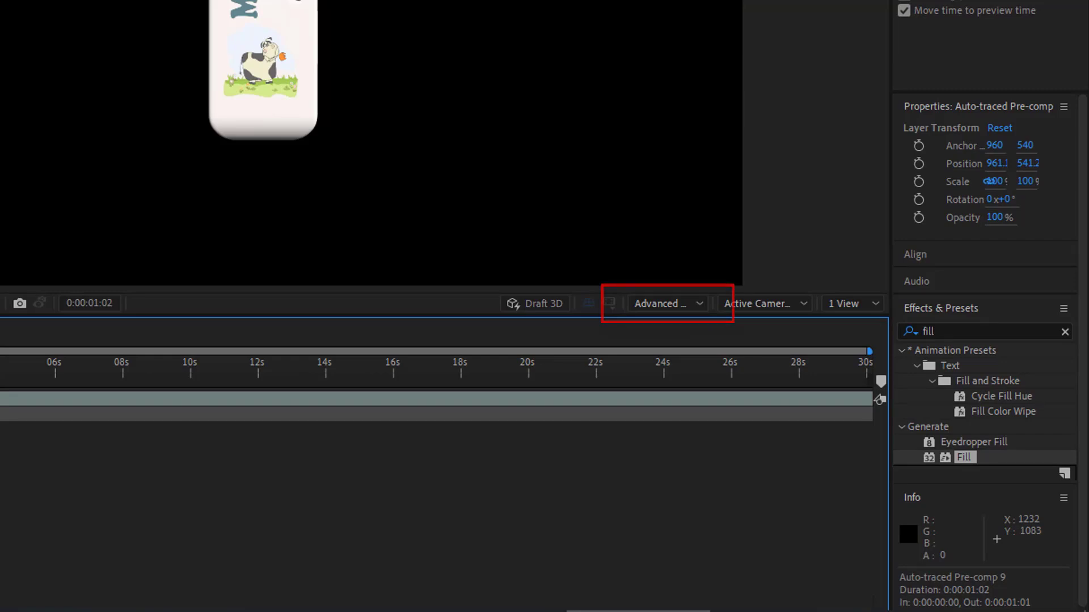
left_click(684, 304)
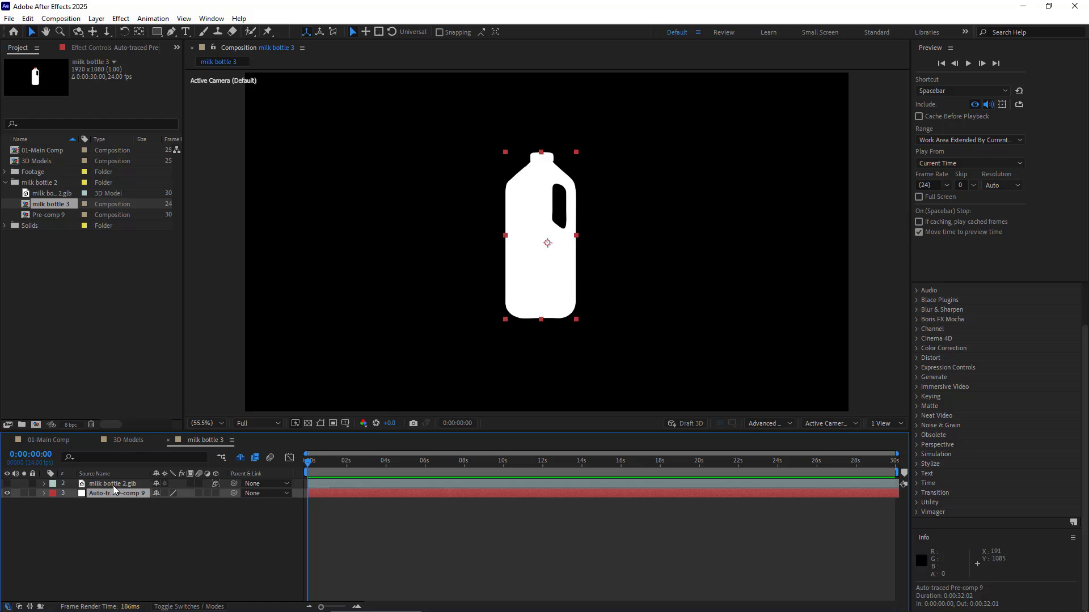
key("m")
left_click(93, 504)
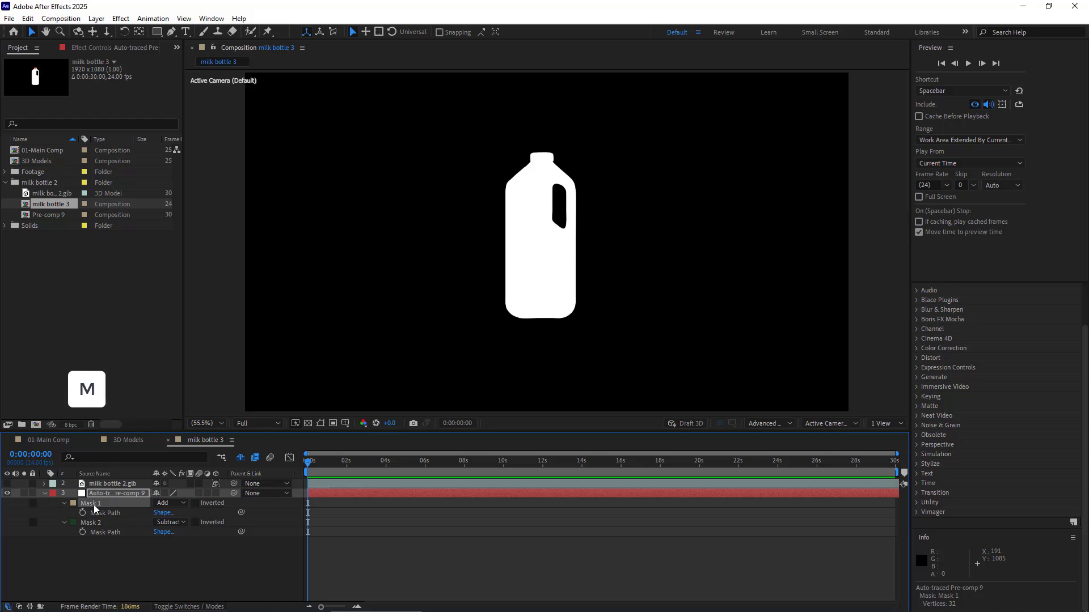
Duplicate Mask 1 into Mask 3, lock Mask 1, and apply Fill limited to Mask 3
key("ctrl+d")
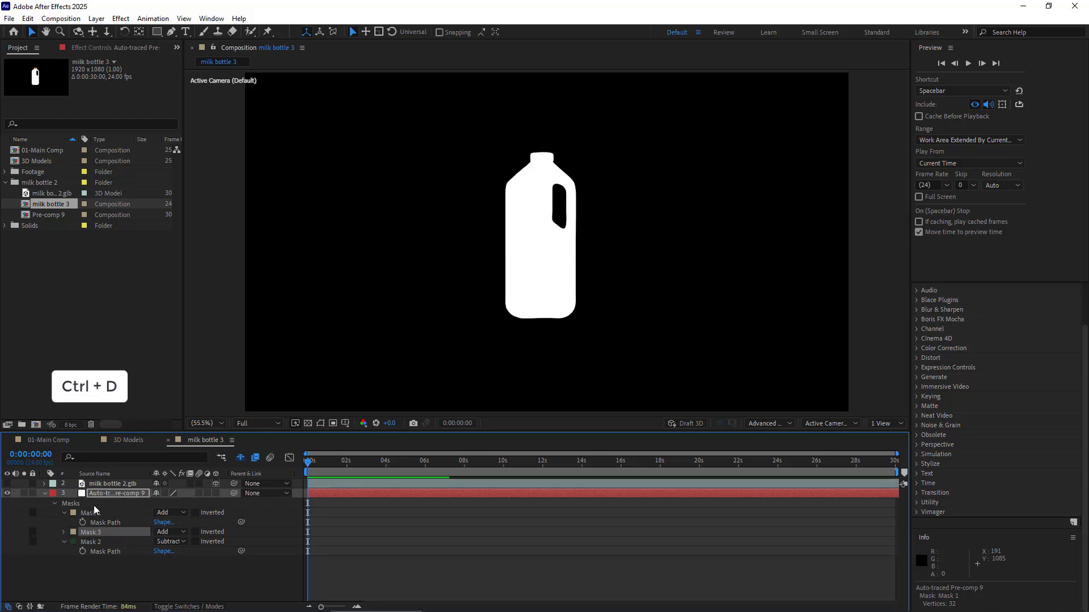
left_click(33, 514)
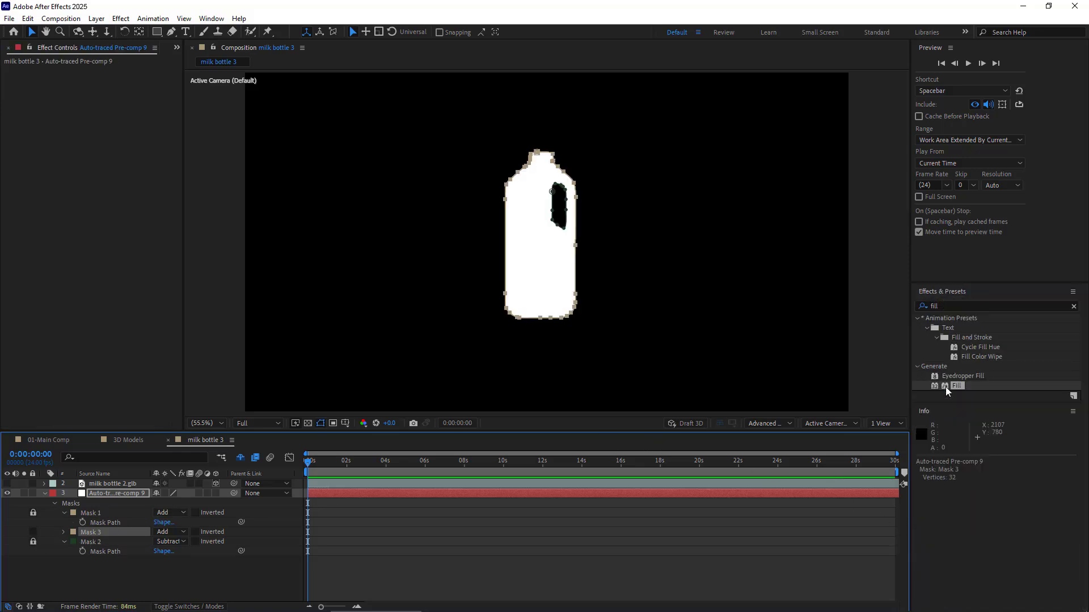
left_click_drag(956, 385, 98, 533)
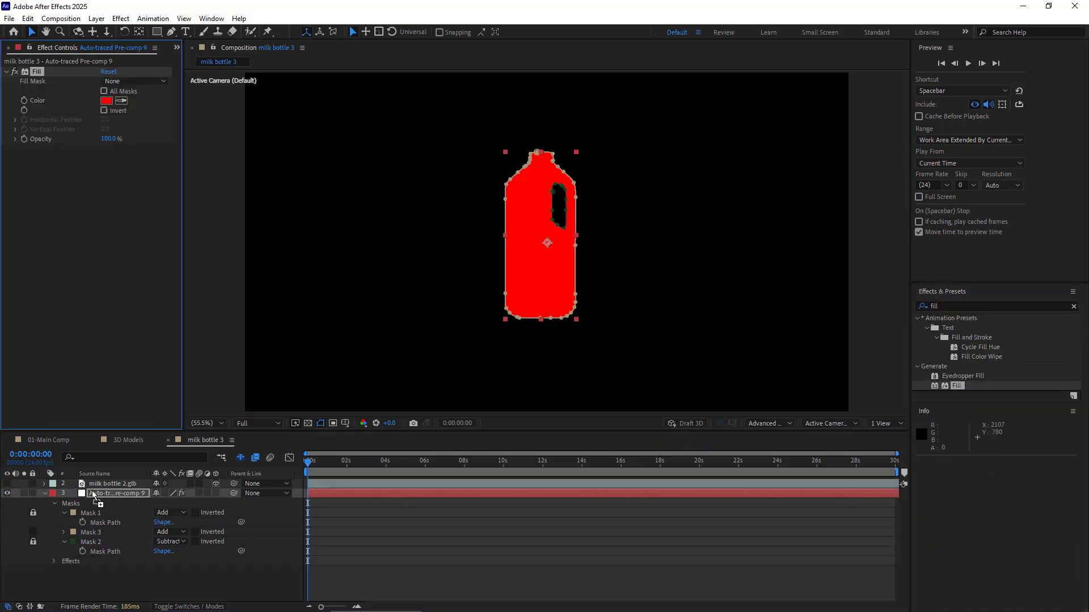
left_click(128, 81)
left_click(136, 132)
Trim Mask 3 so only the cap is red, then show milk bottle 2.glb again
left_click(94, 533)
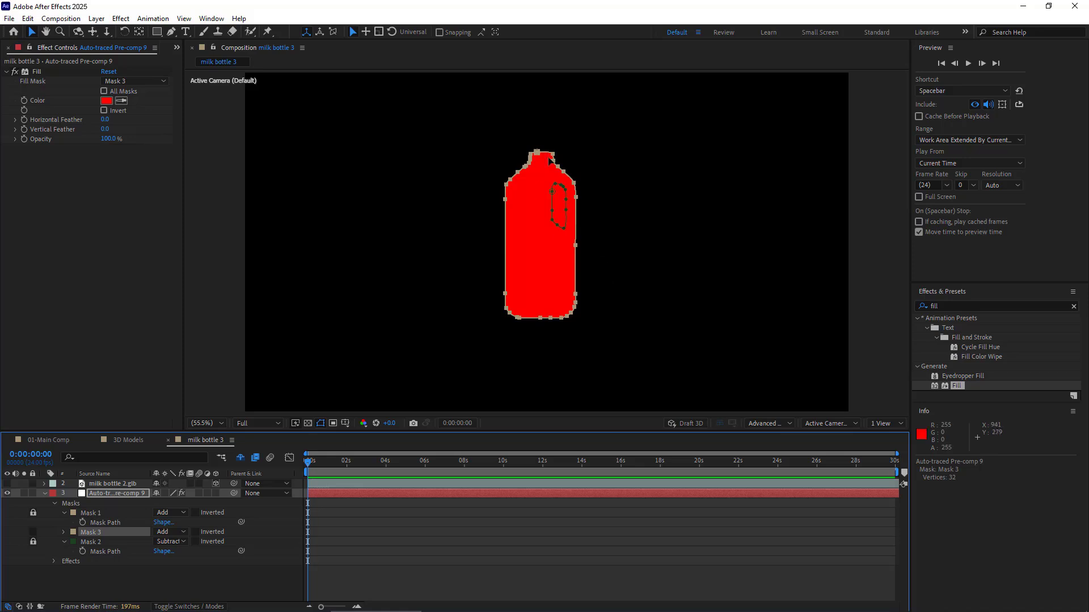
left_click(622, 242)
scroll(552, 149, "up", 3)
key("ctrl+z")
scroll(368, 264, "up", 3)
scroll(359, 267, "down", 6)
left_click(43, 493)
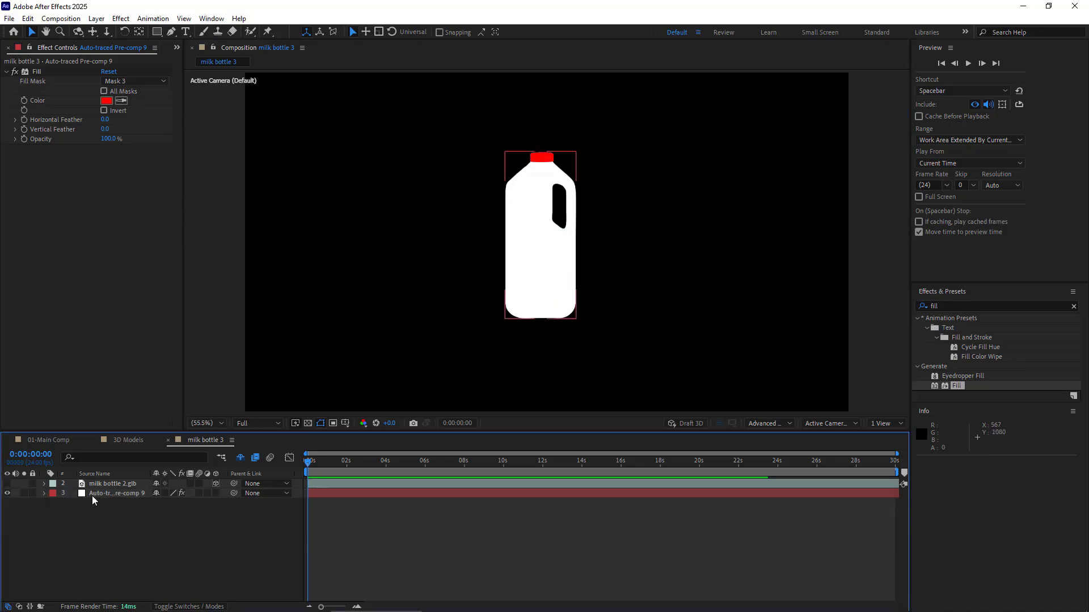
left_click(7, 484)
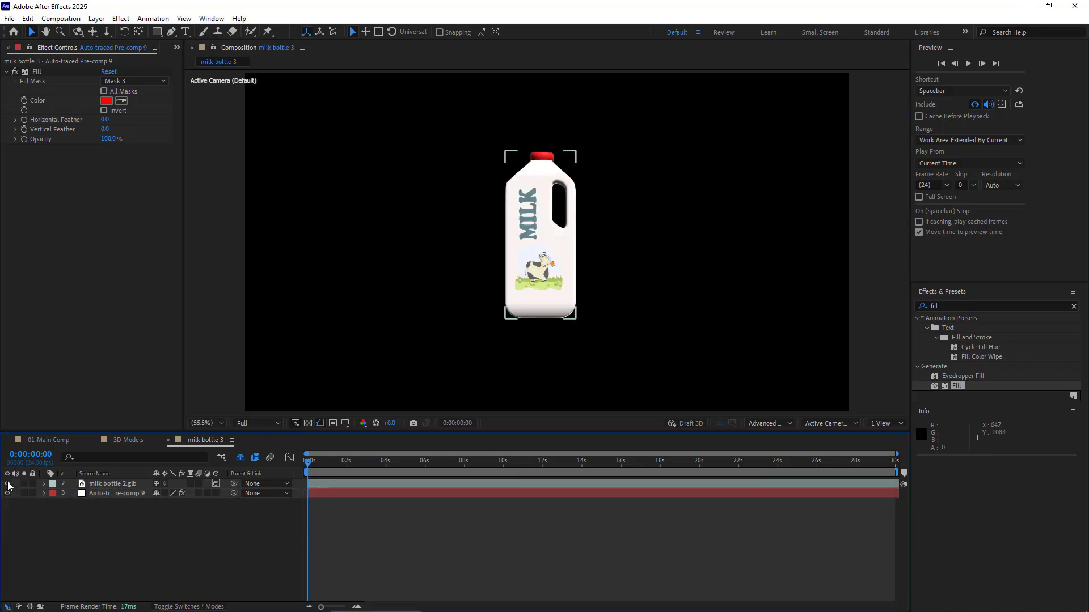
left_click(103, 485)
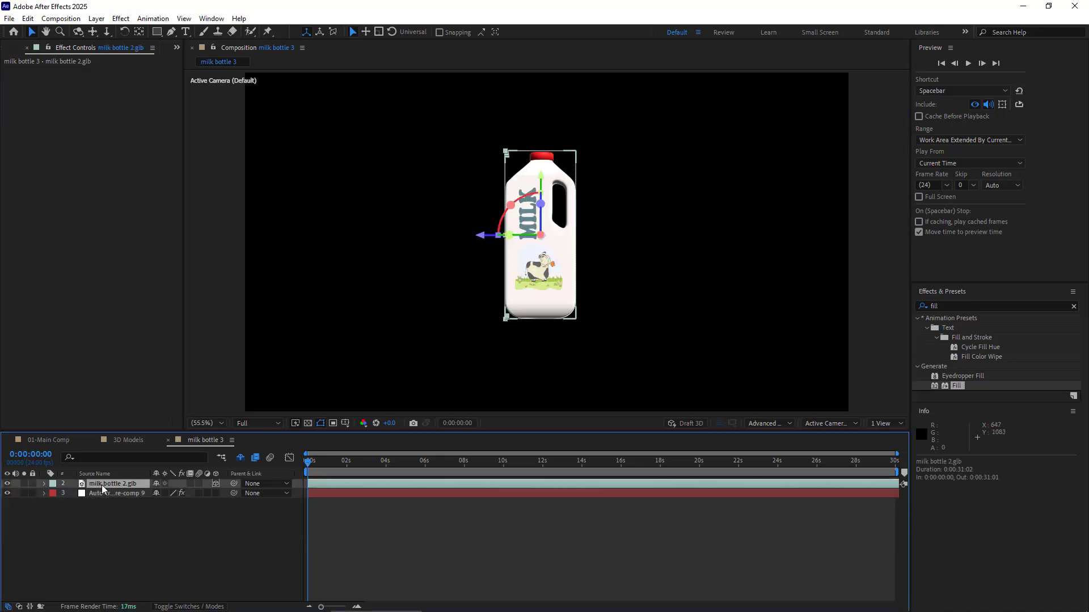
Hide the 3D milk bottle layer and set new shapes to have no stroke
left_click(8, 484)
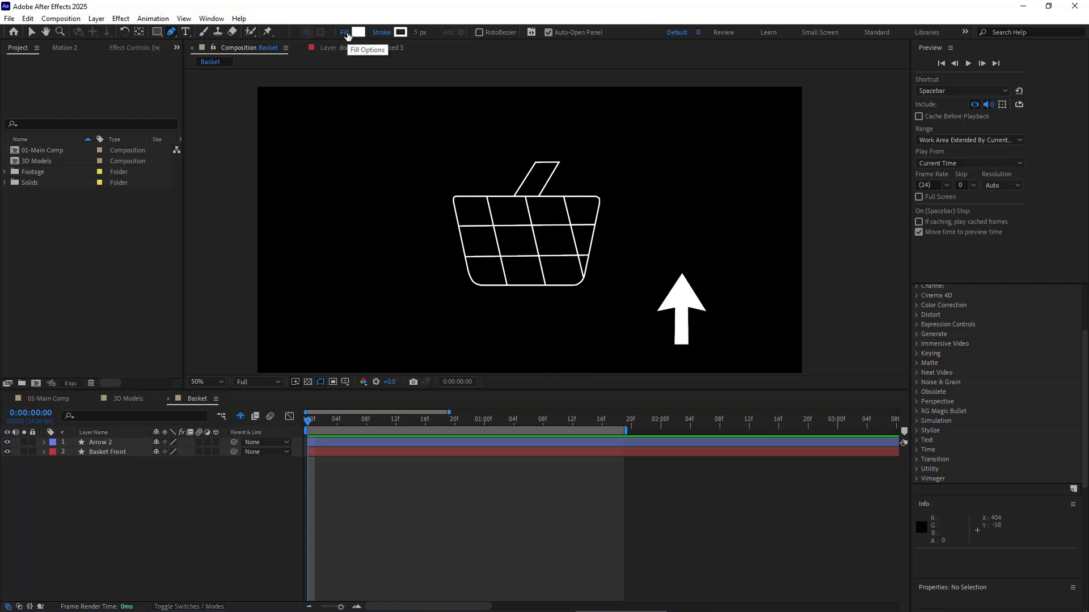
left_click(383, 34)
left_click(487, 304)
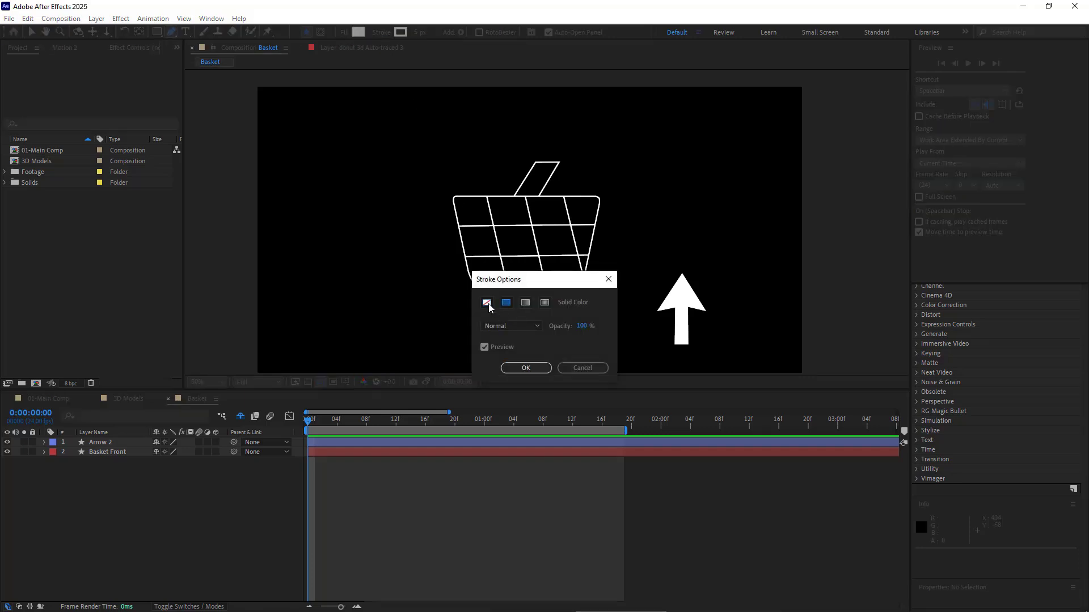
left_click(524, 367)
Pen-draw a second arrow shape above the first and narrow its shaft
left_click(680, 142)
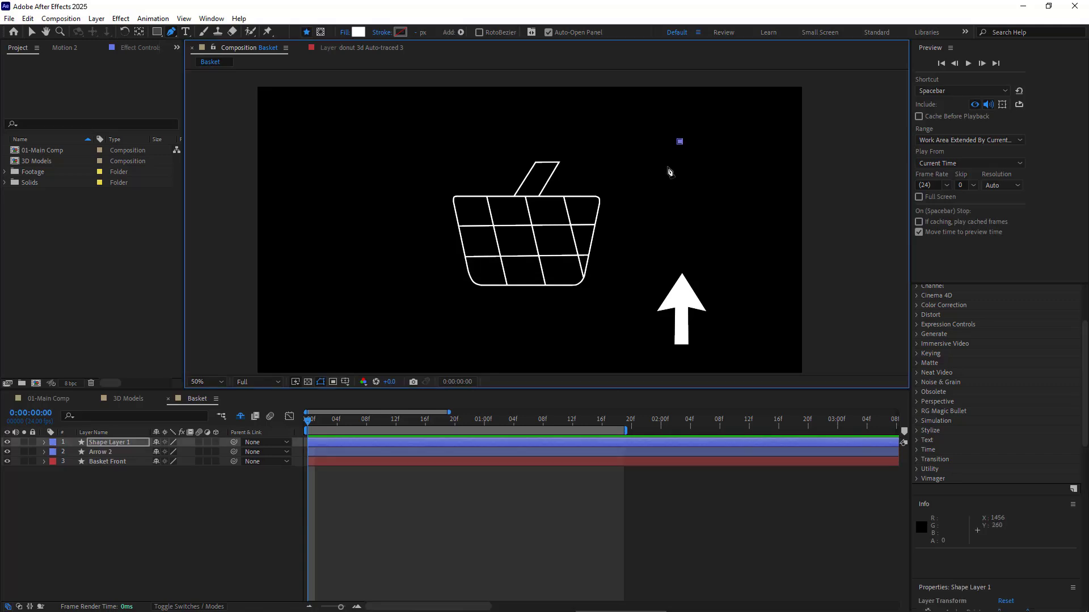
left_click(648, 184)
left_click(673, 184)
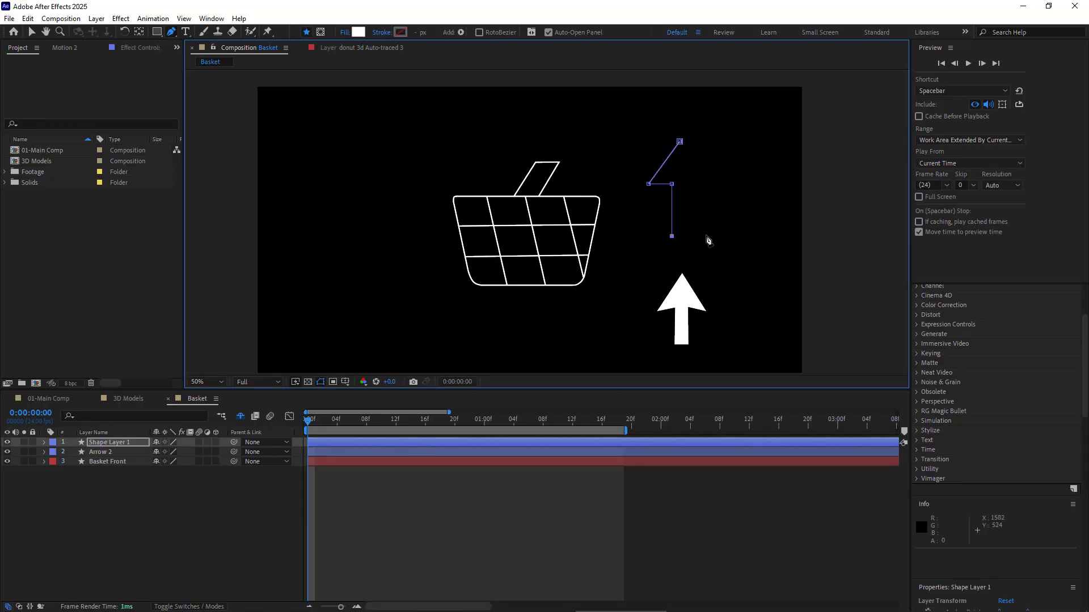
left_click(702, 236)
left_click(701, 182)
left_click(722, 182)
left_click(680, 142)
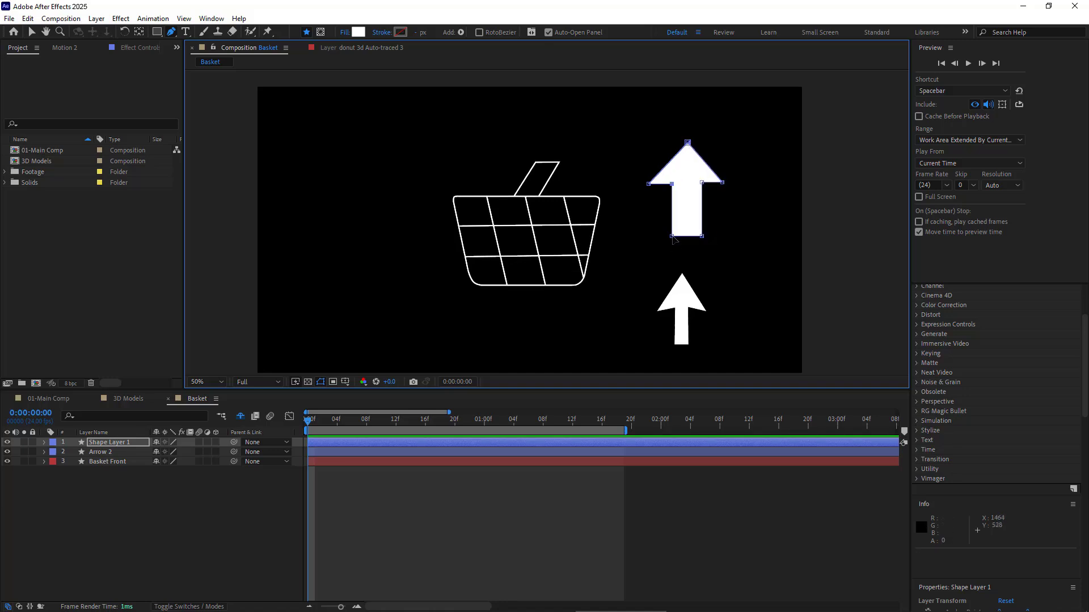
left_click_drag(672, 236, 698, 236)
left_click_drag(671, 184, 697, 182)
key("F2")
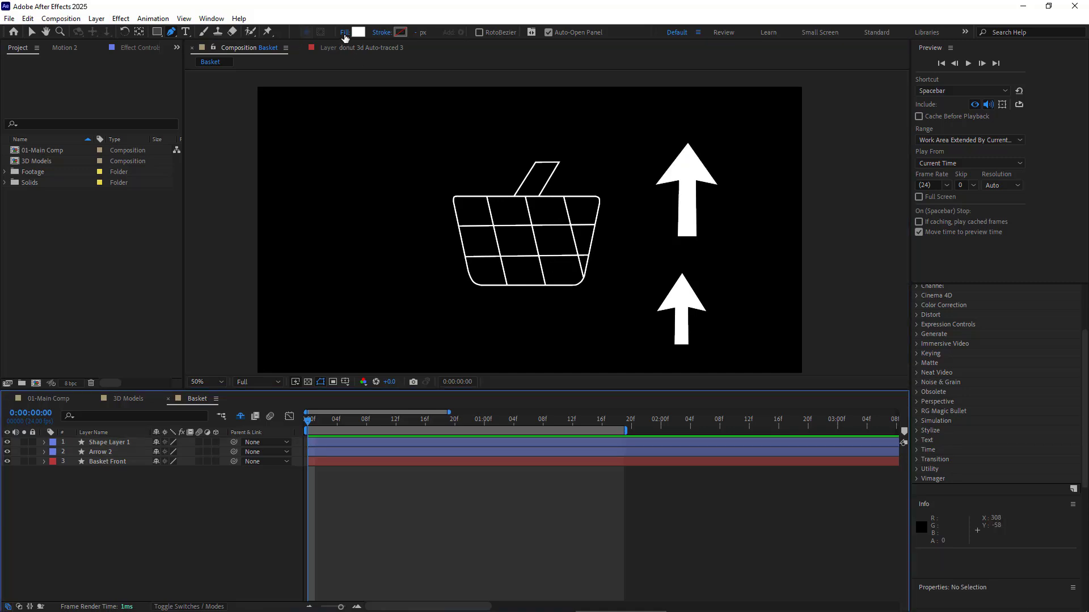
Set new shapes to no fill with a white 5 px solid stroke
left_click(345, 35)
left_click(485, 302)
left_click(518, 370)
left_click(388, 34)
left_click(505, 303)
left_click(519, 369)
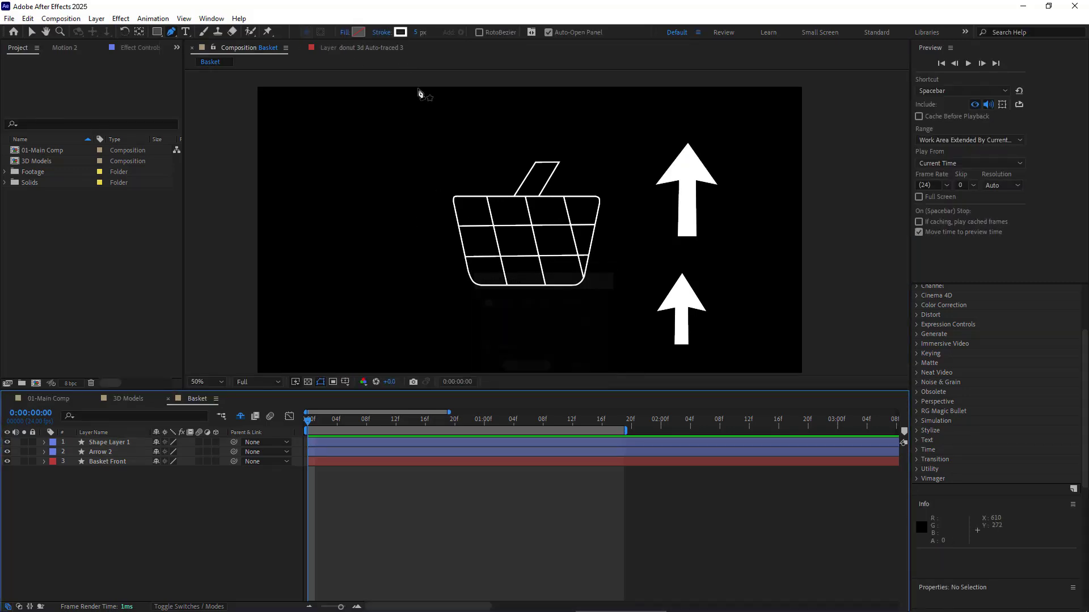
Pen-trace a closed outline around the basket body with rounded corners
scroll(391, 231, "up", 3)
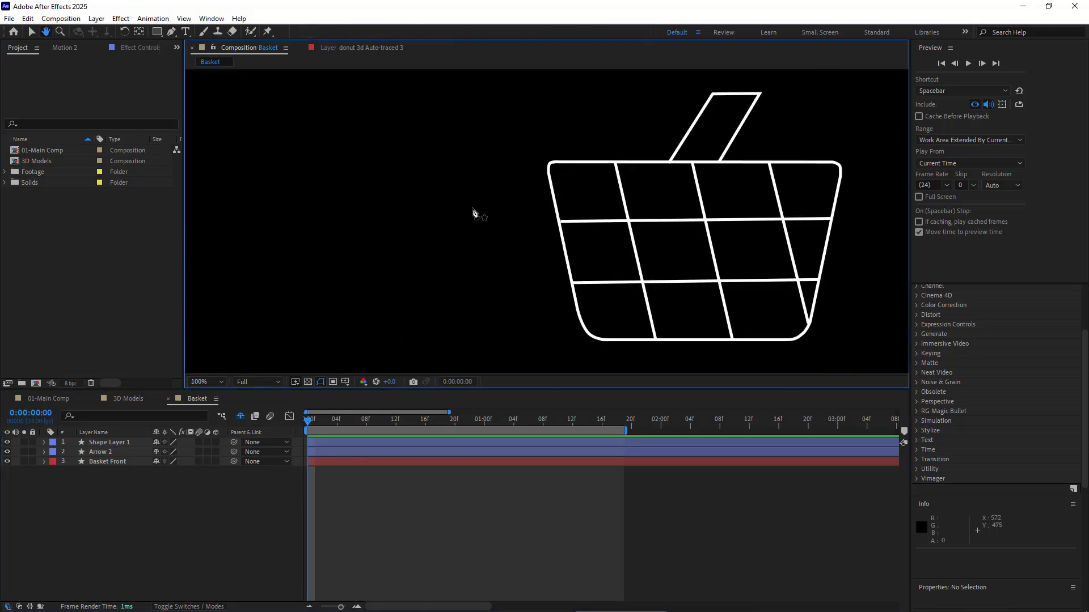
left_click(255, 164)
left_click(489, 163)
left_click_drag(502, 185, 497, 198)
left_click(455, 336)
left_click_drag(431, 347, 419, 347)
left_click(285, 347)
left_click(230, 177)
left_click(255, 164)
scroll(249, 167, "up", 3)
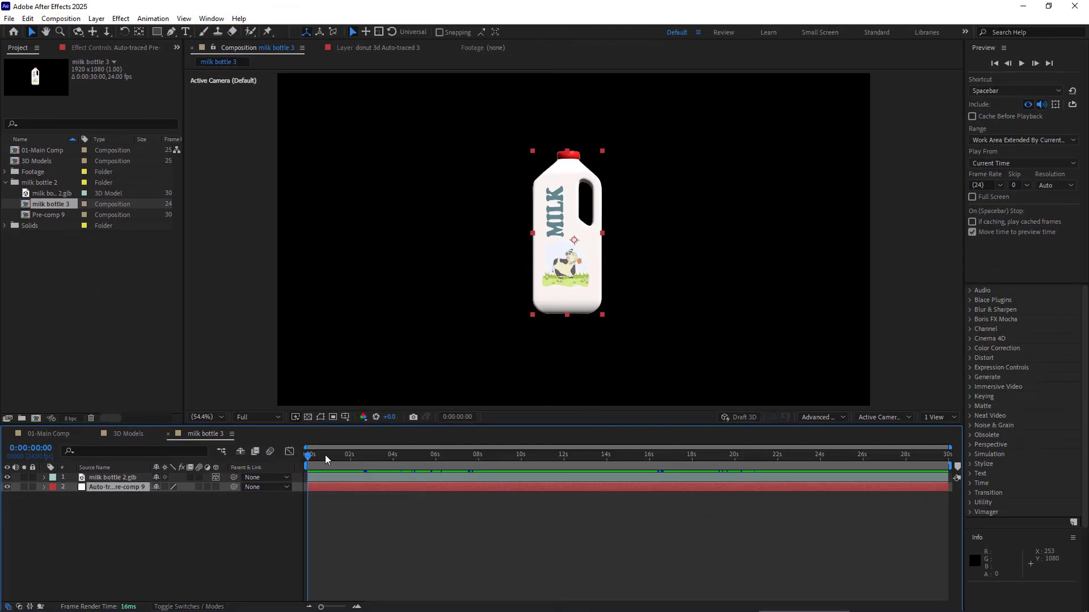
End the Auto-traced layer at 0:00:01:01 so the white silhouette shows first
left_click(329, 457)
left_click_drag(947, 488, 328, 461)
left_click(338, 481)
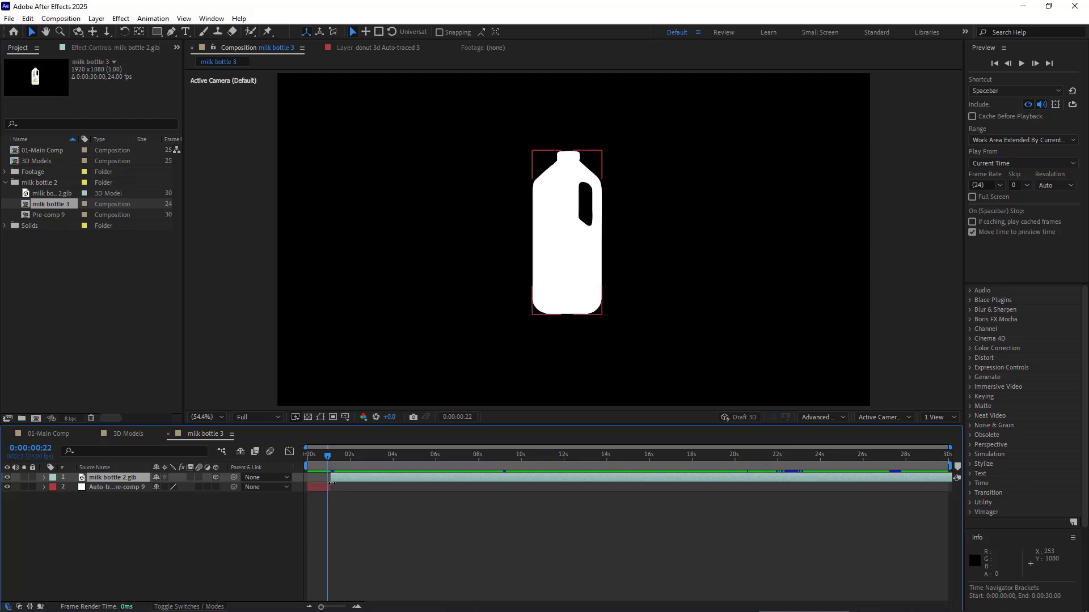
Set the work area end at 0:00:03:01 and return the time to one second
left_click_drag(369, 460, 373, 460)
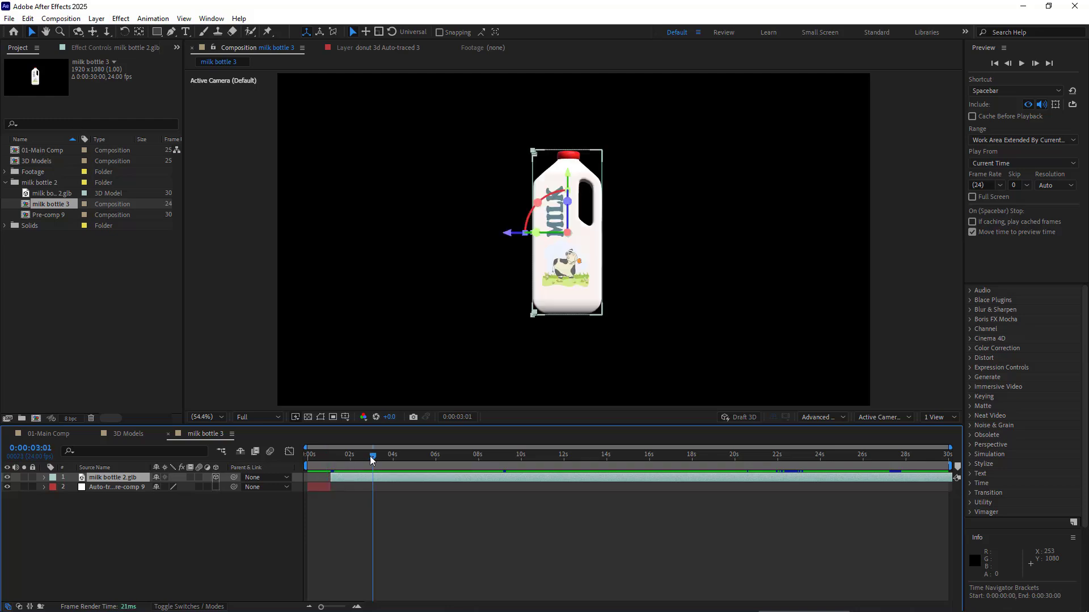
key("n")
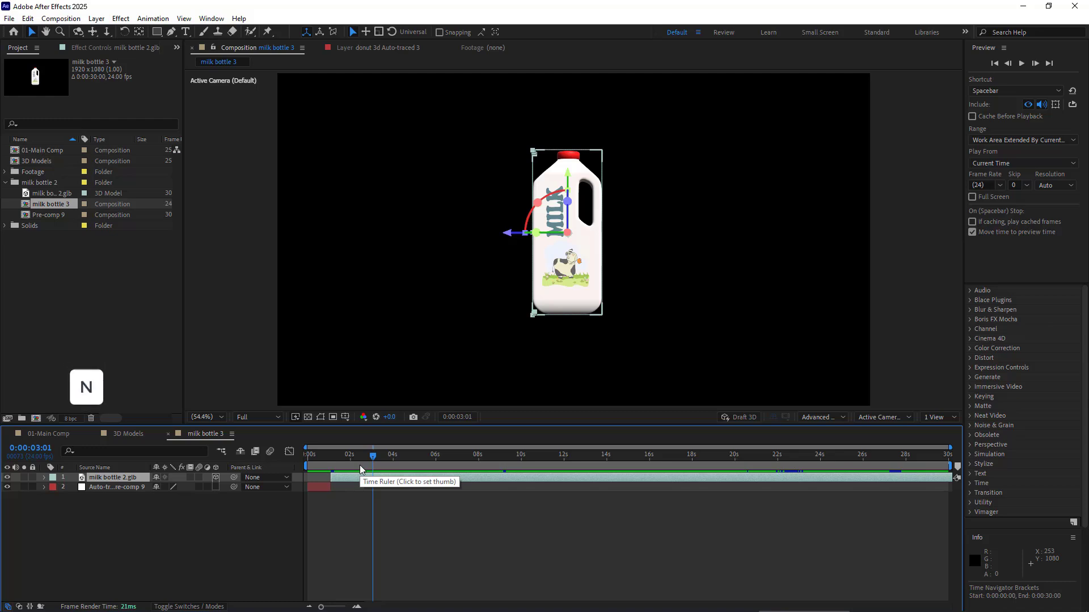
left_click(348, 457)
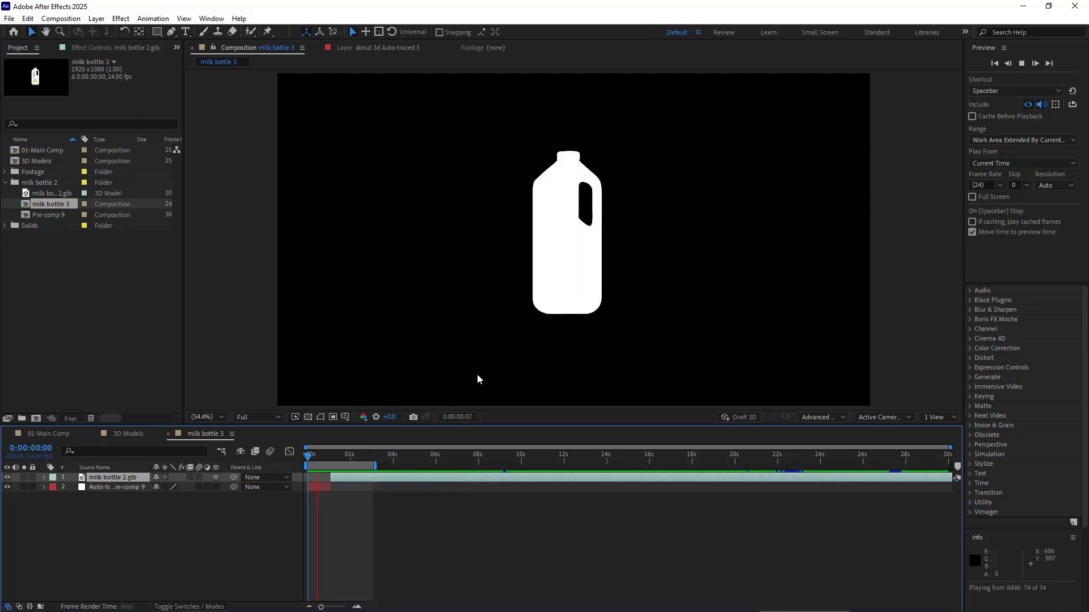
left_click(329, 459)
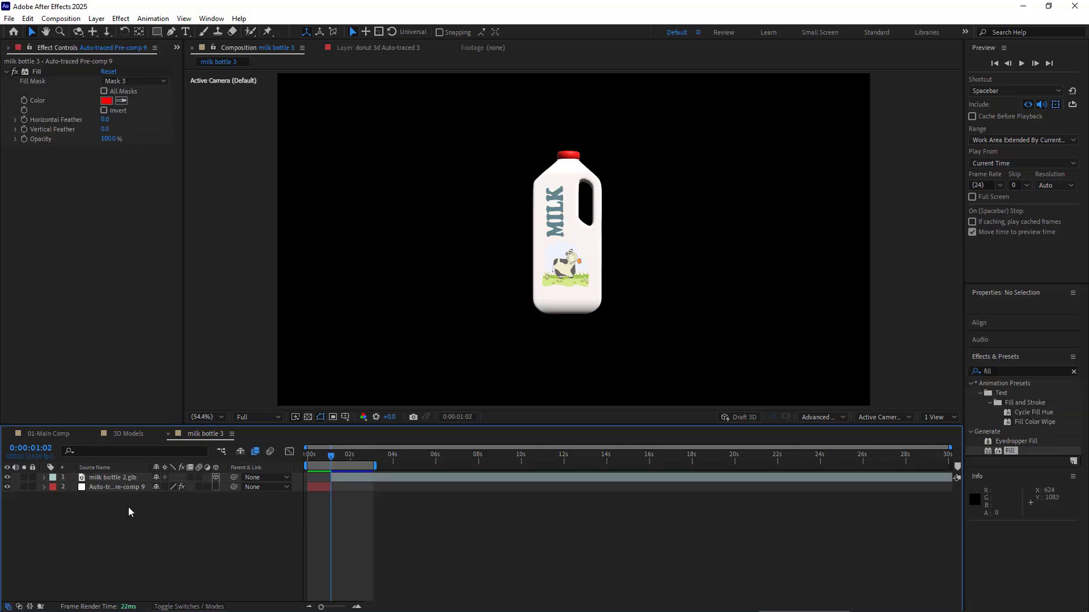
Add a comp-size orange solid and move it beneath the bottle layers
left_click(97, 18)
mouse_move(214, 31)
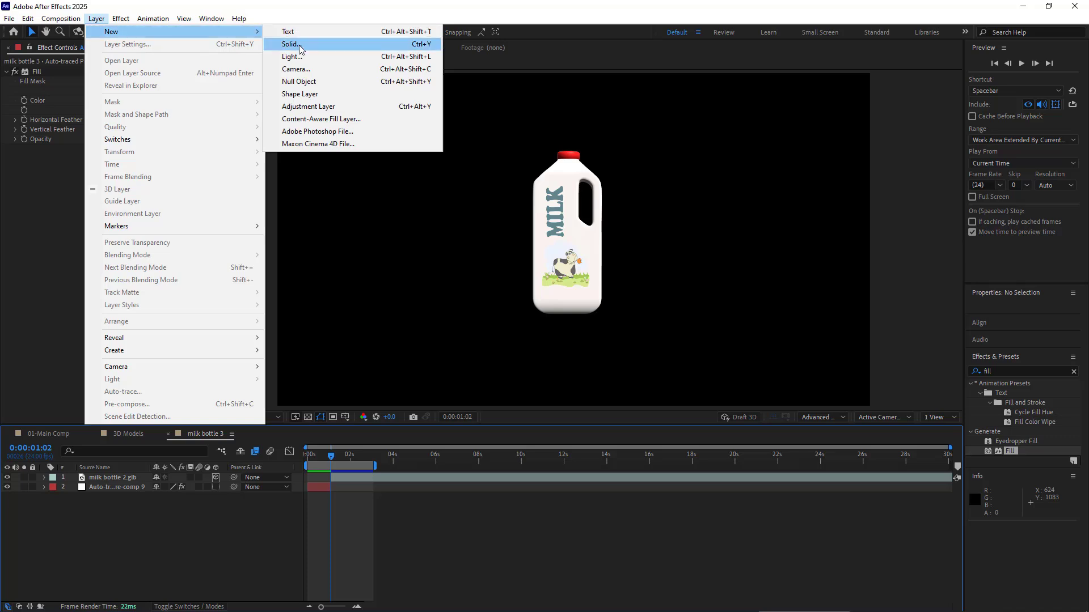
left_click(292, 43)
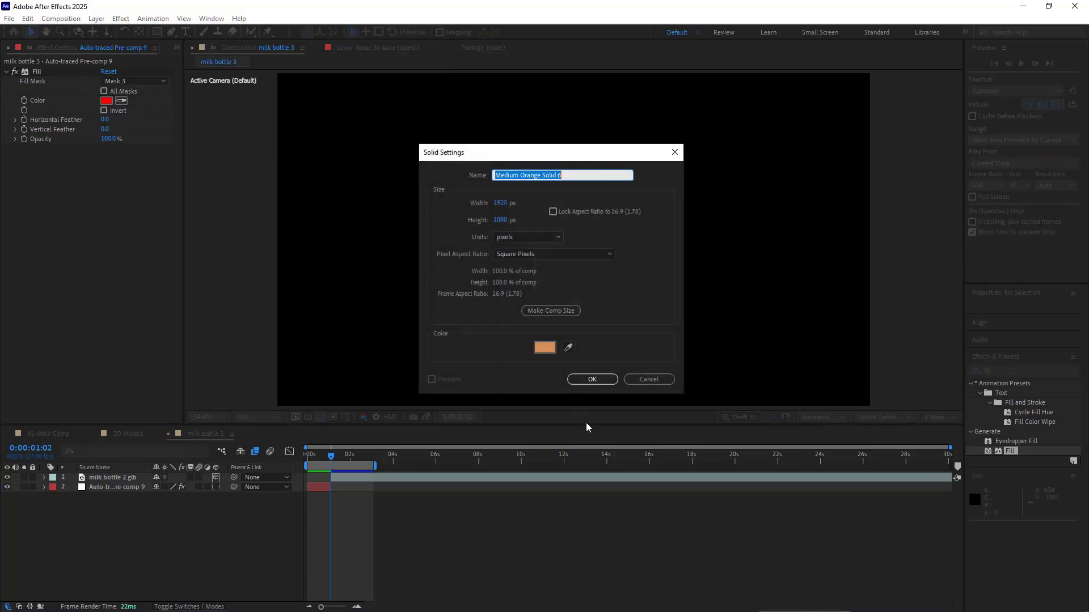
left_click(553, 312)
left_click(589, 378)
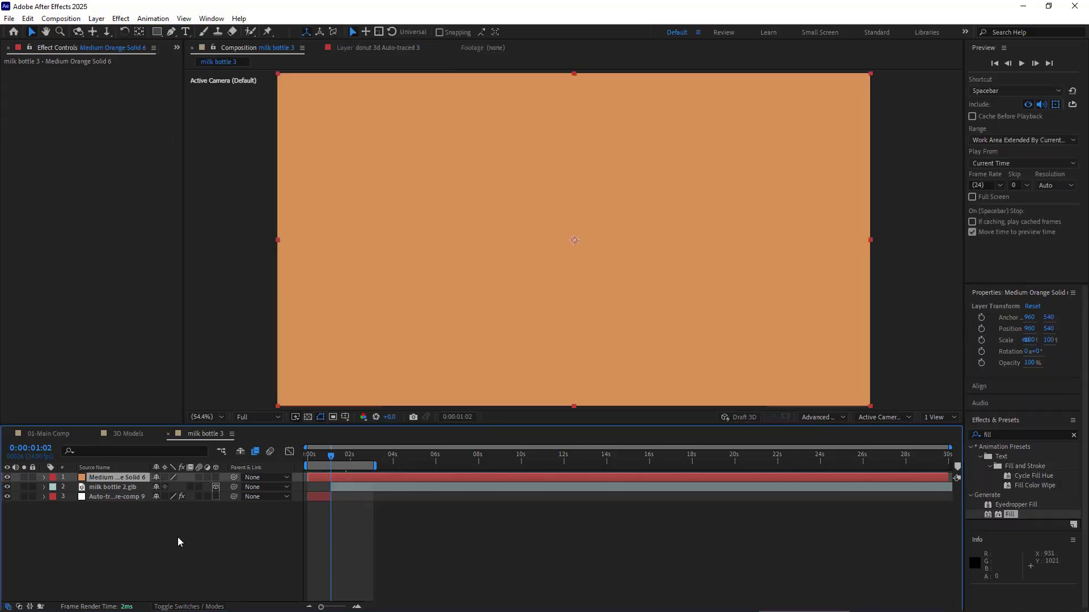
left_click_drag(108, 477, 98, 517)
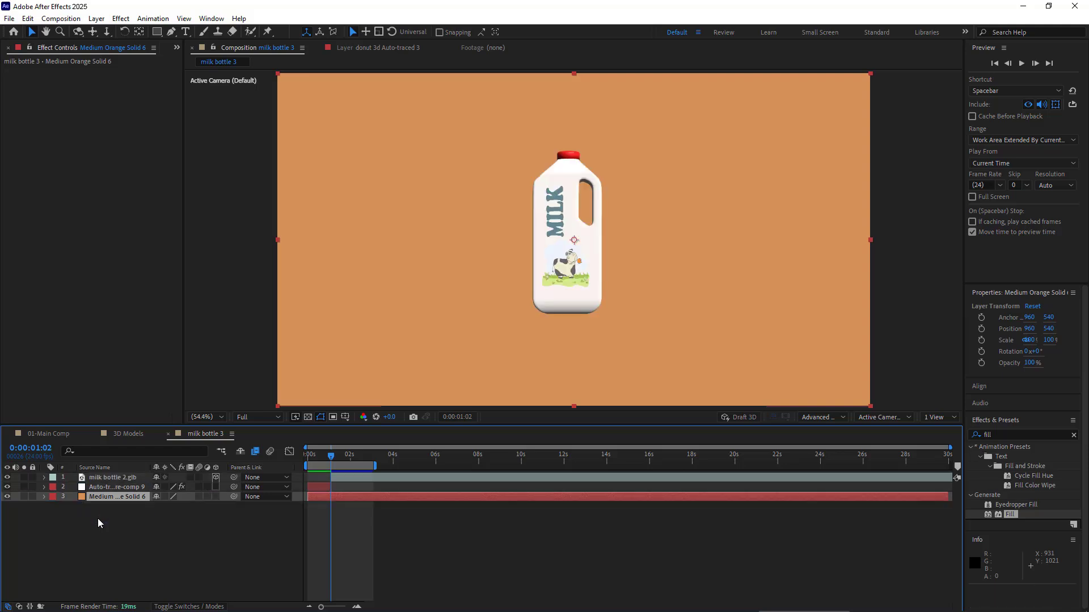
Add an environment light, then duplicate it and turn the copy into a 70% ambient light
right_click(99, 524)
mouse_move(170, 400)
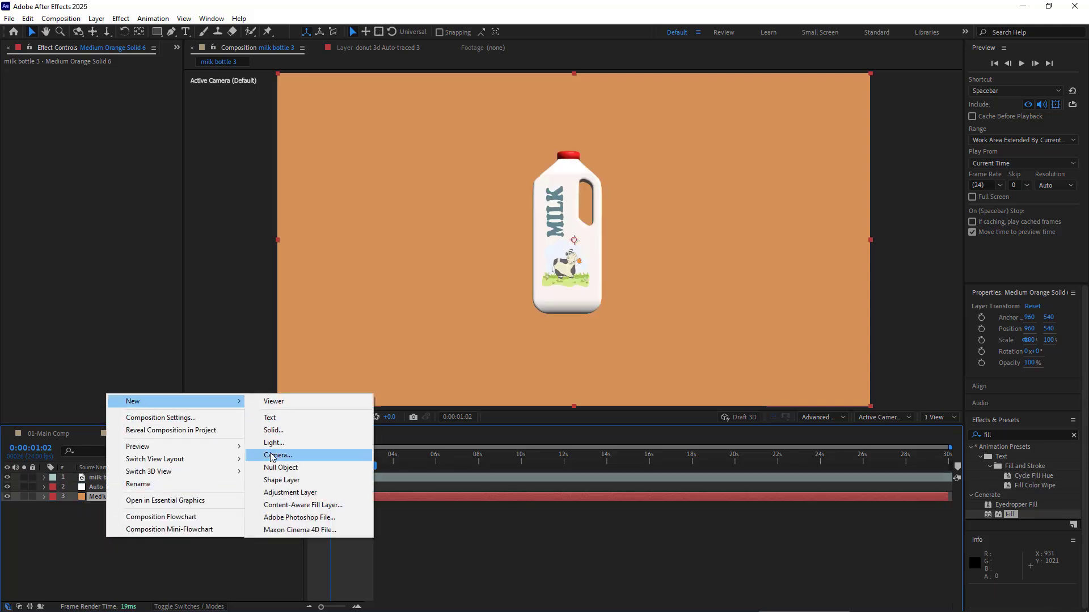
left_click(274, 442)
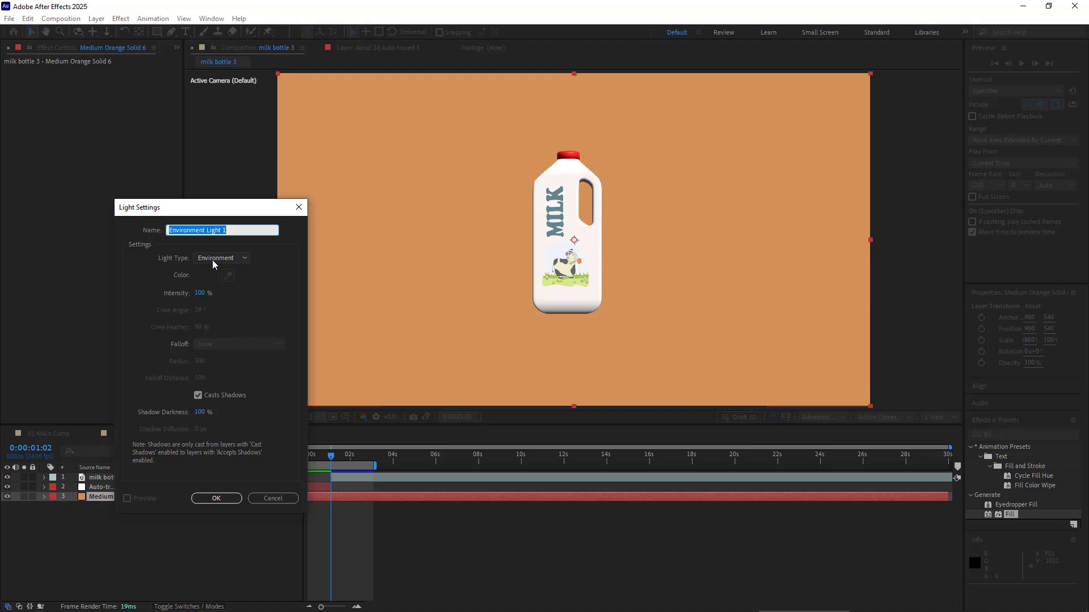
left_click(217, 498)
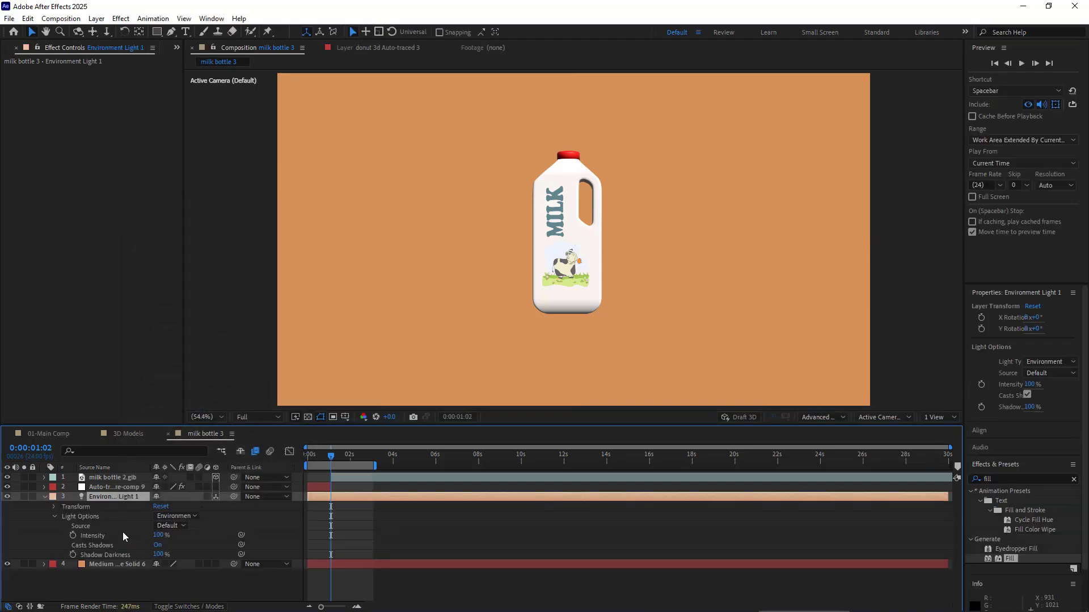
key("ctrl+d")
double_click(100, 497)
left_click(218, 258)
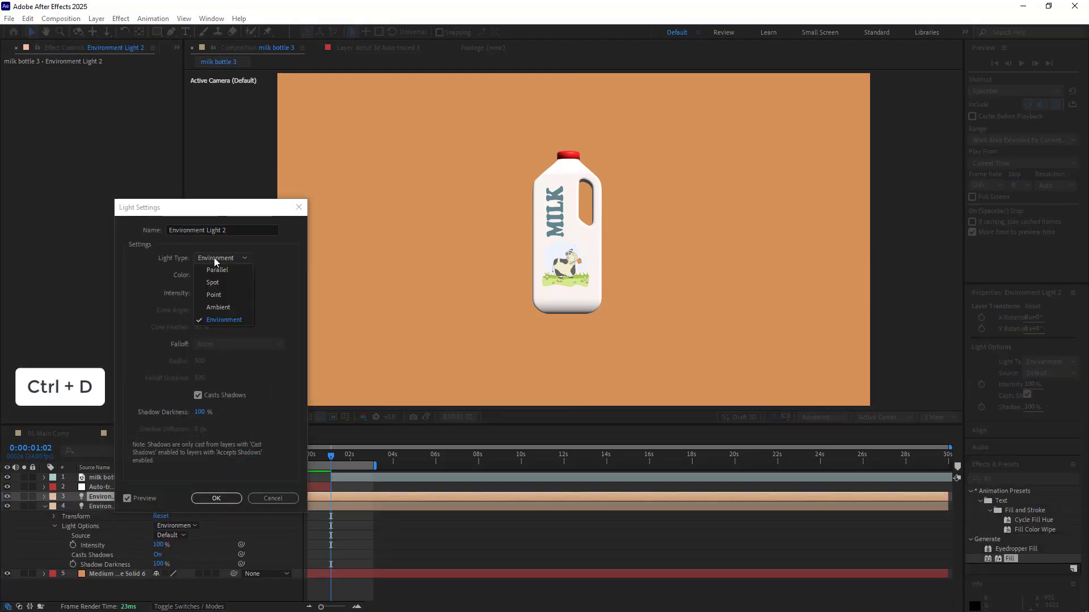
left_click(219, 307)
left_click(199, 293)
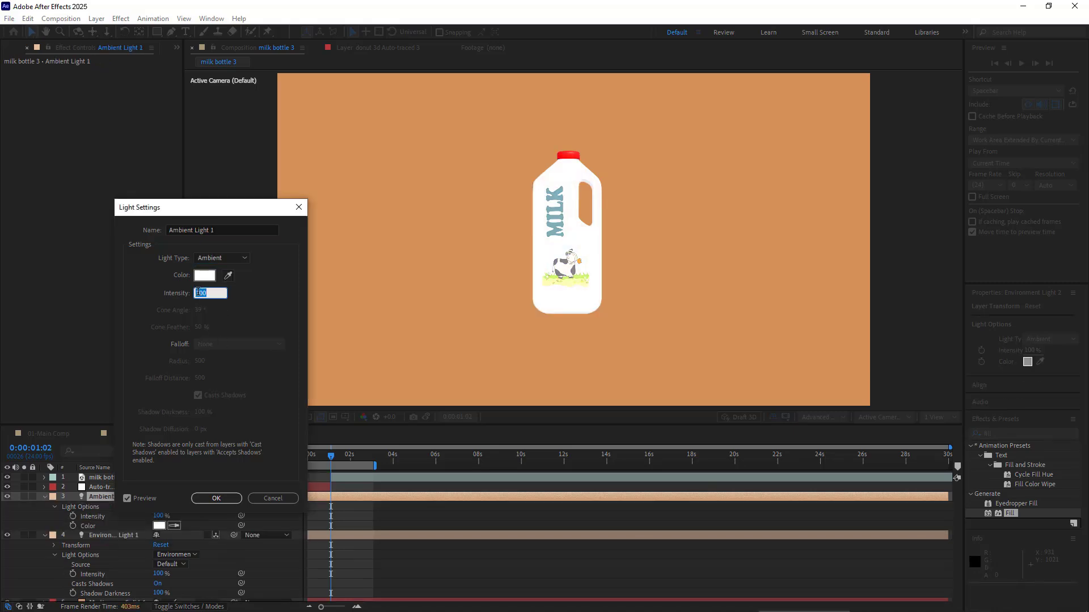
left_click(214, 497)
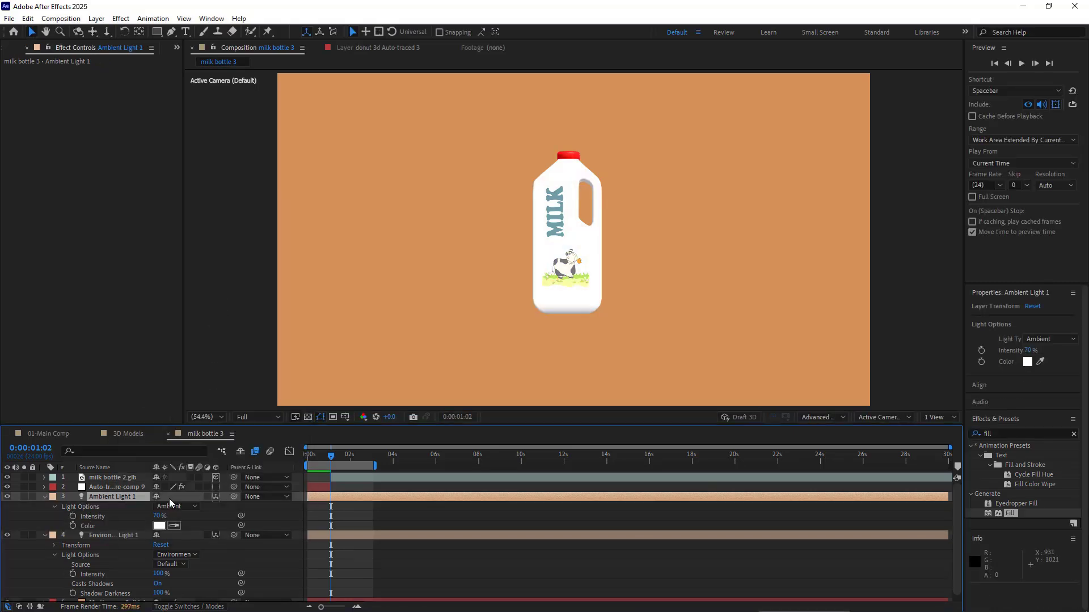
left_click(44, 496)
left_click(44, 506)
Add a camera to the composition and set the viewer to 40.5% magnification
right_click(122, 538)
mouse_move(187, 401)
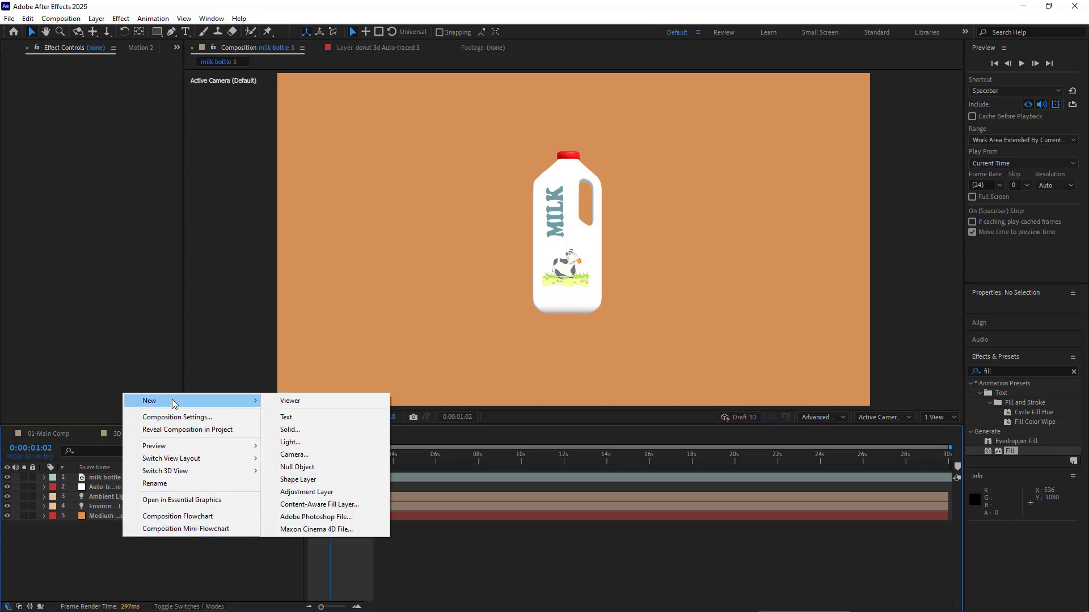
left_click(293, 459)
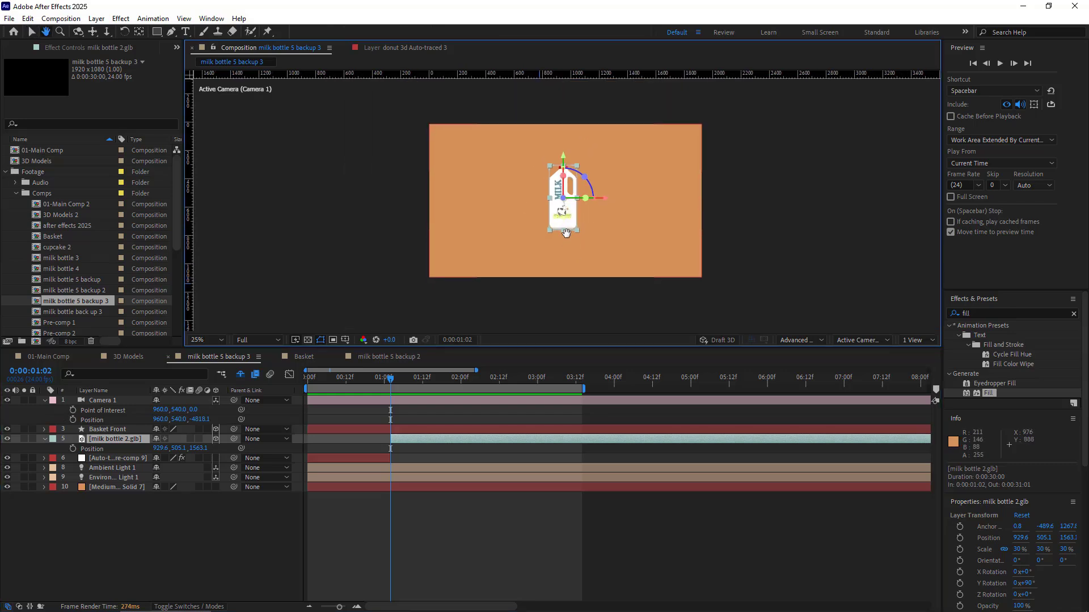
scroll(571, 253, "down", 3)
left_click(539, 304)
scroll(508, 319, "up", 3)
left_click(205, 340)
left_click(214, 357)
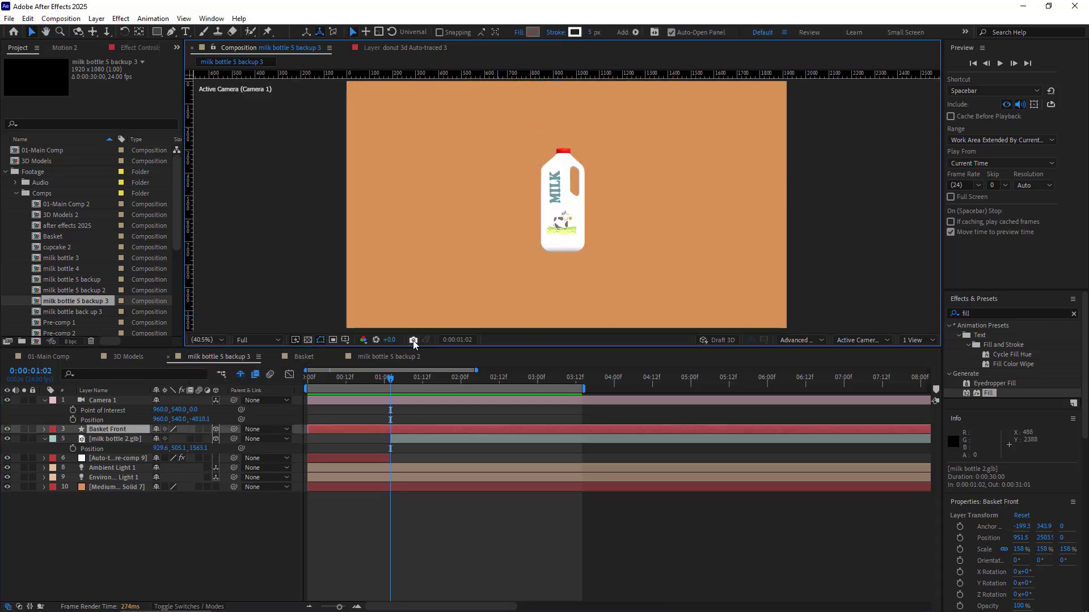
Keyframe milk bottle 2.glb's position: raise it at 1:17, then drop it below frame at 2:08
left_click(116, 439)
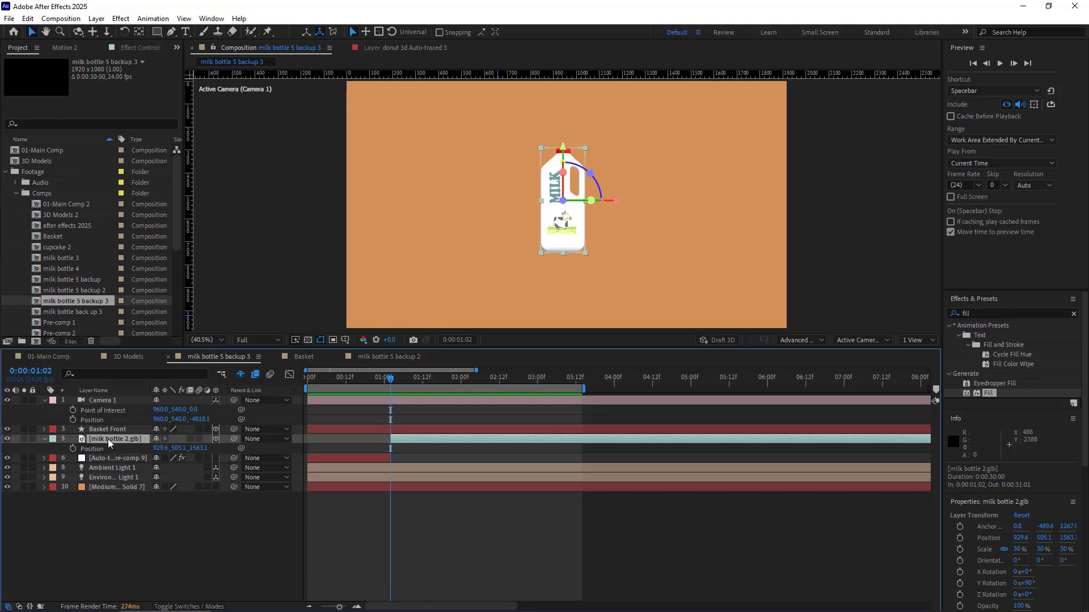
left_click(73, 448)
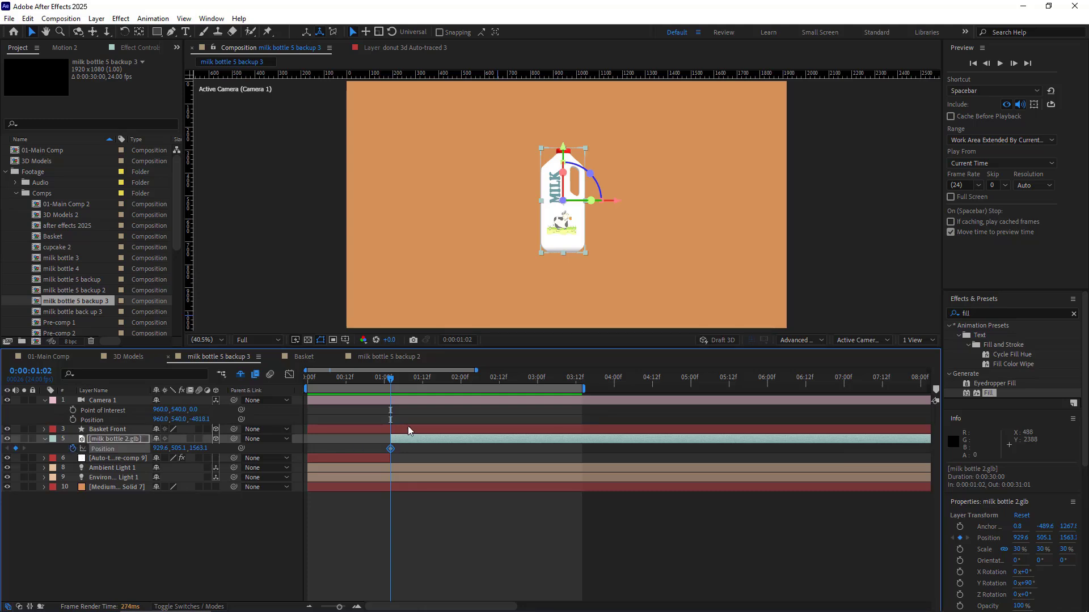
key("Page_Down")
key("Page_Down")
key("Page_Down")
key("Page_Down")
key("Page_Down")
key("Page_Down")
key("Page_Down")
key("Page_Down")
key("Page_Down")
key("Page_Down")
key("Page_Down")
key("Page_Down")
key("Page_Down")
key("Page_Down")
key("Page_Down")
left_click_drag(576, 185, 599, 134)
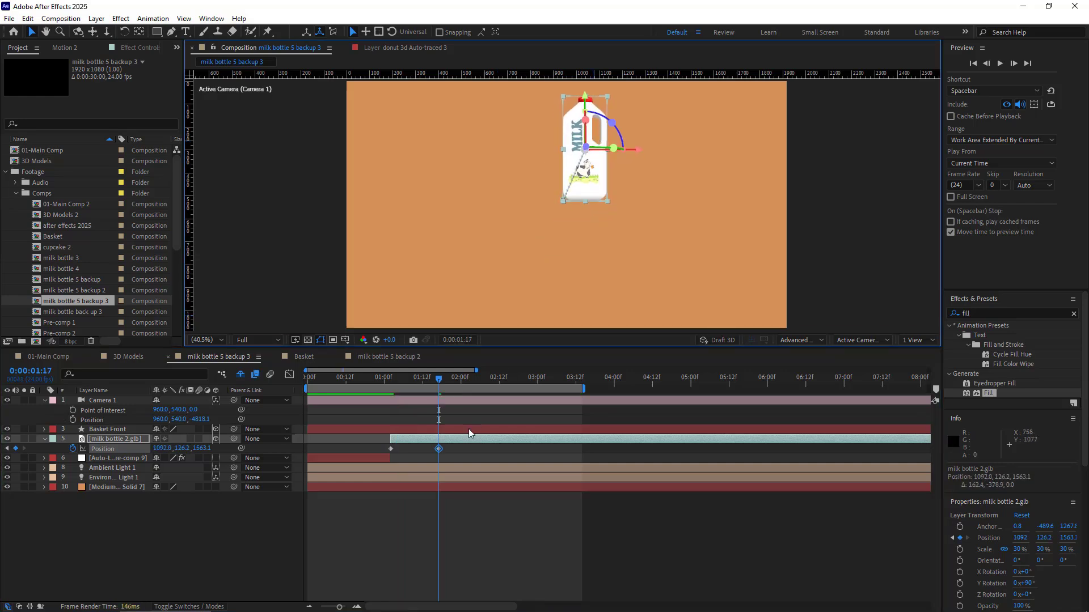
left_click_drag(481, 380, 486, 380)
scroll(576, 242, "down", 4)
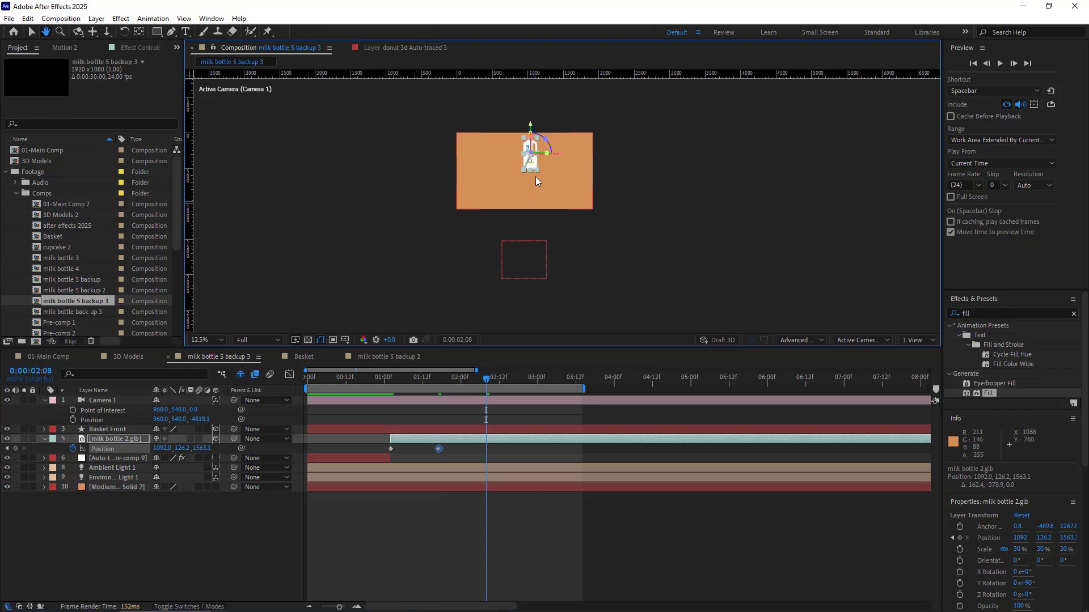
left_click_drag(529, 127, 527, 232)
scroll(527, 232, "up", 4)
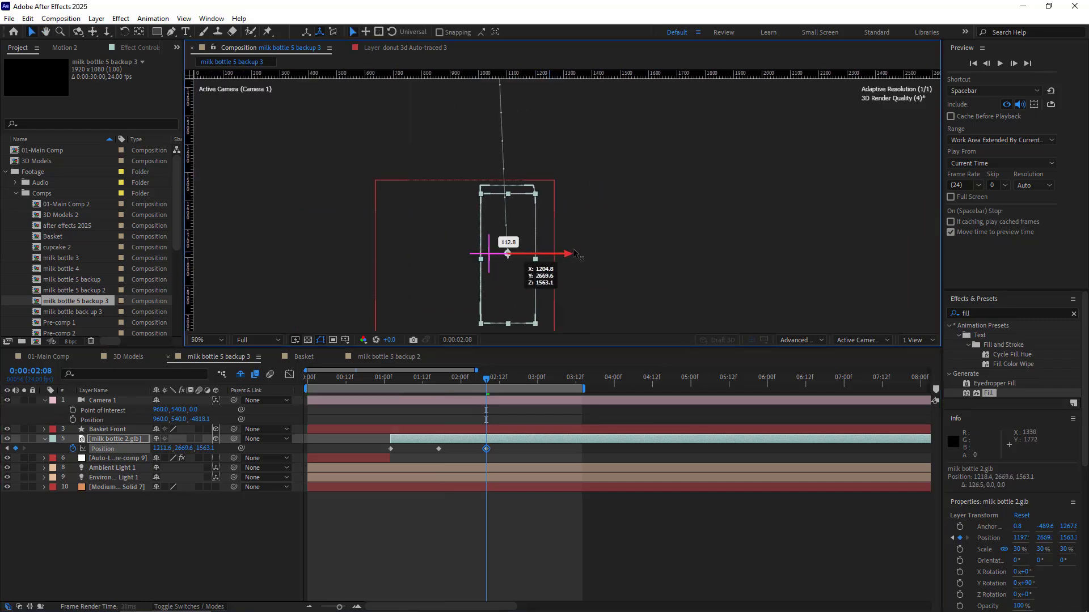
left_click_drag(520, 170, 521, 187)
scroll(569, 216, "down", 3)
scroll(569, 216, "up", 4)
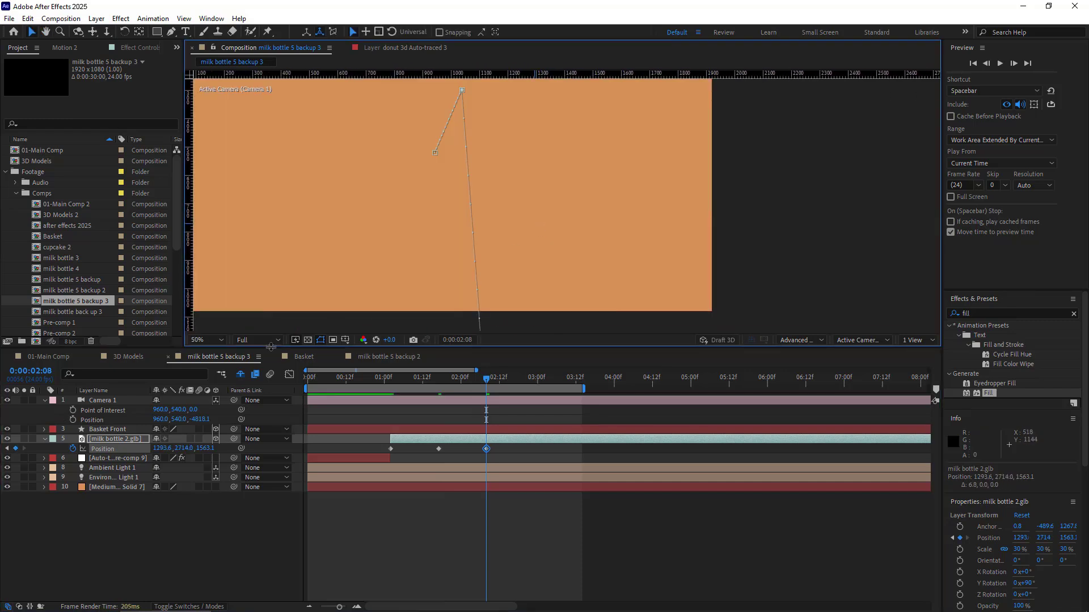
Make the middle position keyframe Continuous Bezier and drag its handles to arch the path
right_click(439, 449)
left_click(499, 403)
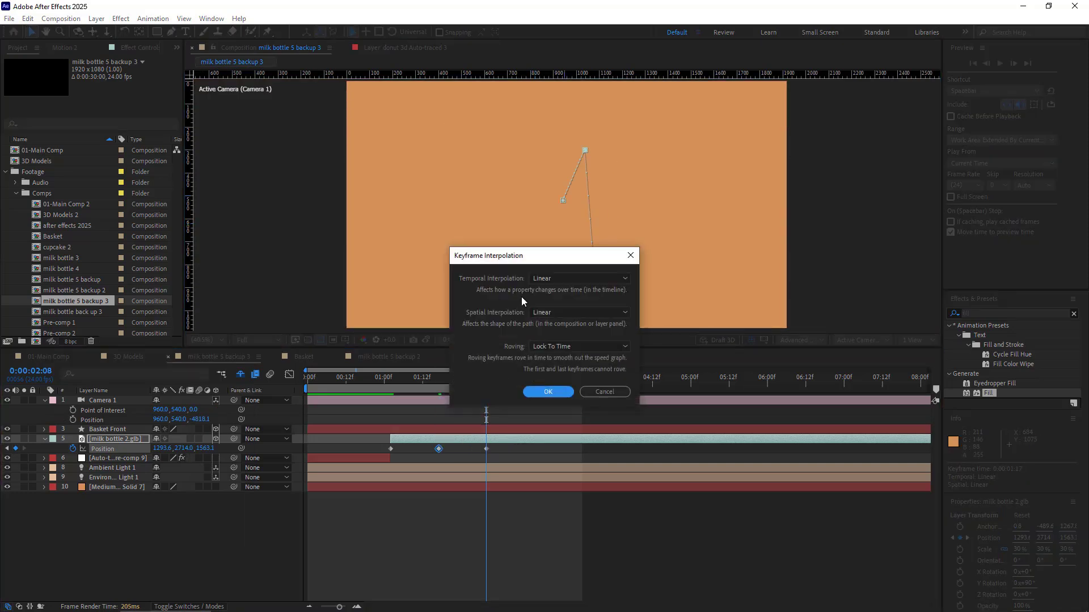
left_click(553, 283)
left_click(553, 332)
left_click(550, 313)
left_click(551, 364)
left_click(547, 391)
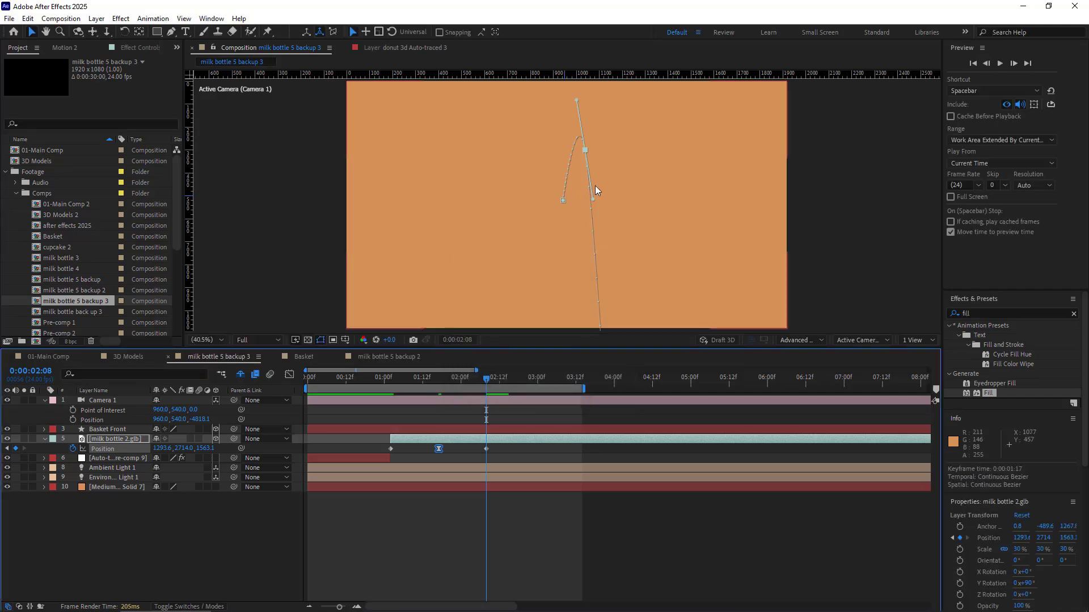
left_click_drag(576, 102, 570, 152)
left_click_drag(634, 143, 603, 147)
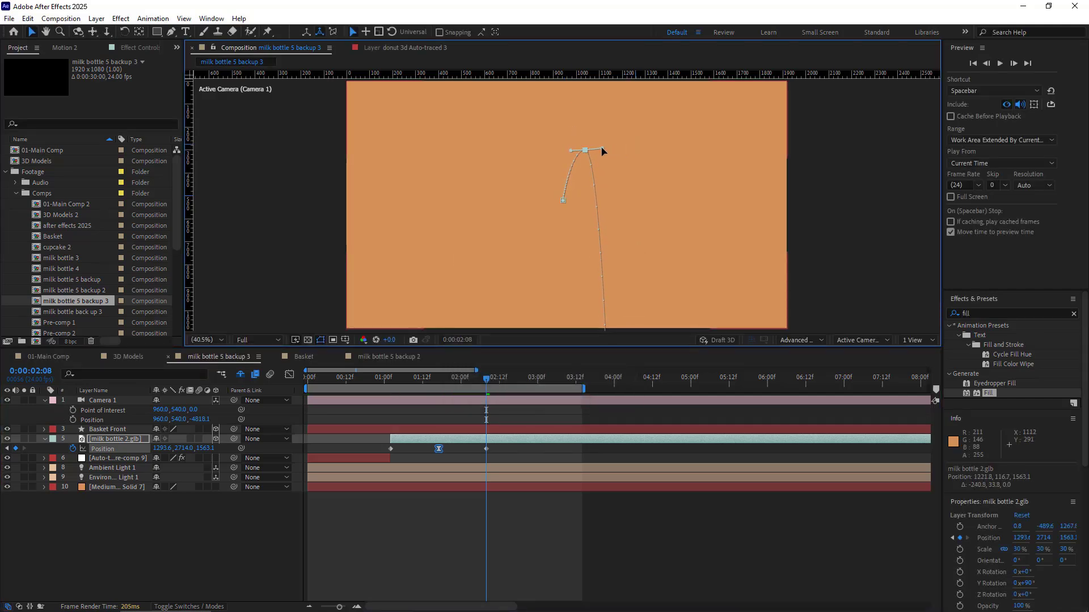
left_click_drag(435, 378, 438, 403)
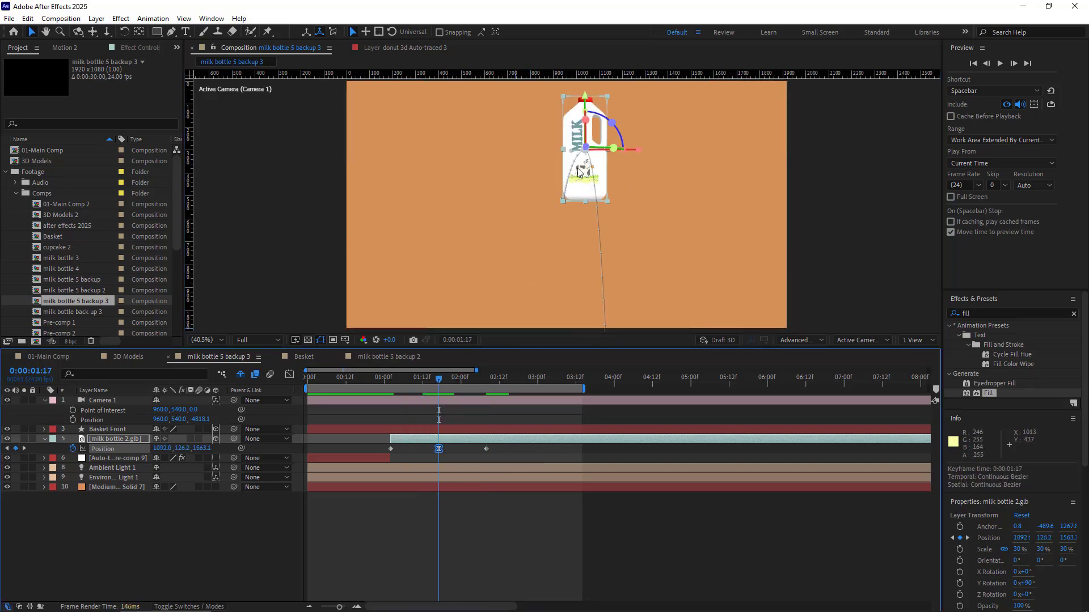
right_click(439, 449)
left_click(501, 391)
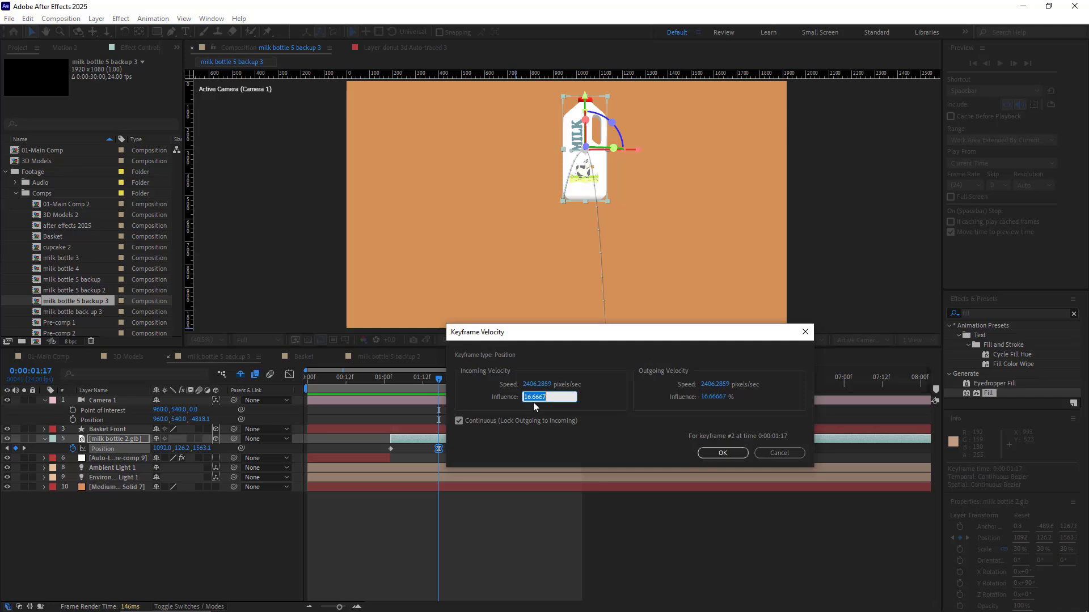
type("100")
key("Tab")
type("100")
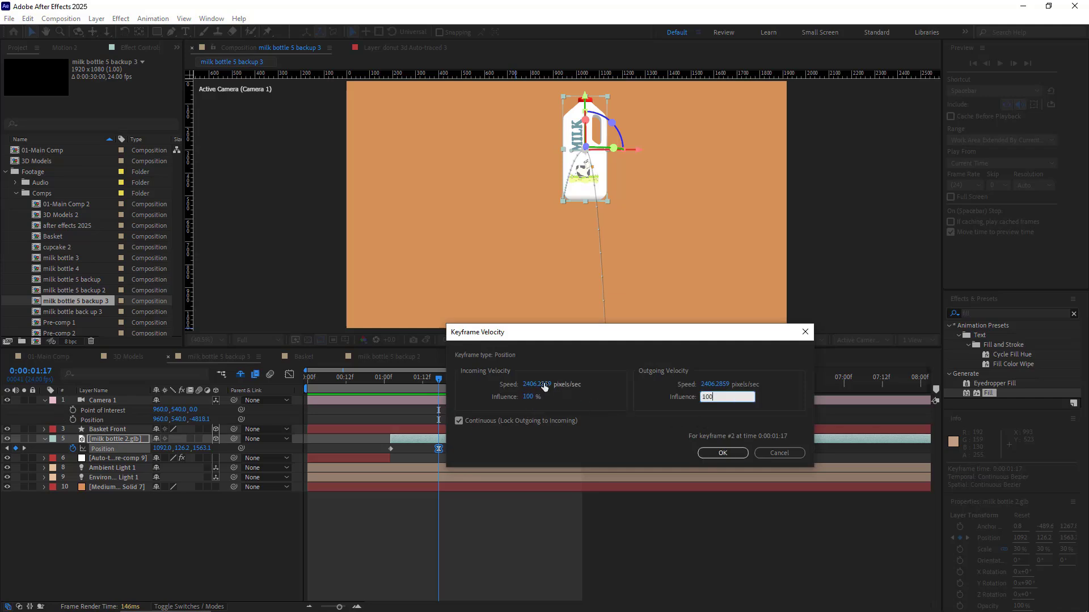
left_click(543, 382)
type("50")
left_click(704, 383)
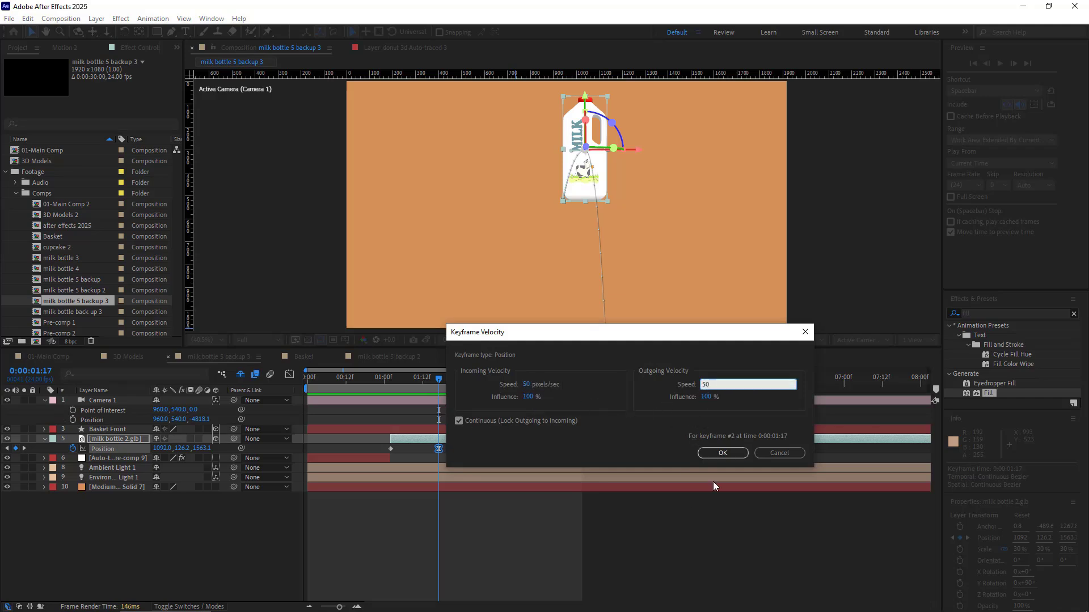
left_click(723, 453)
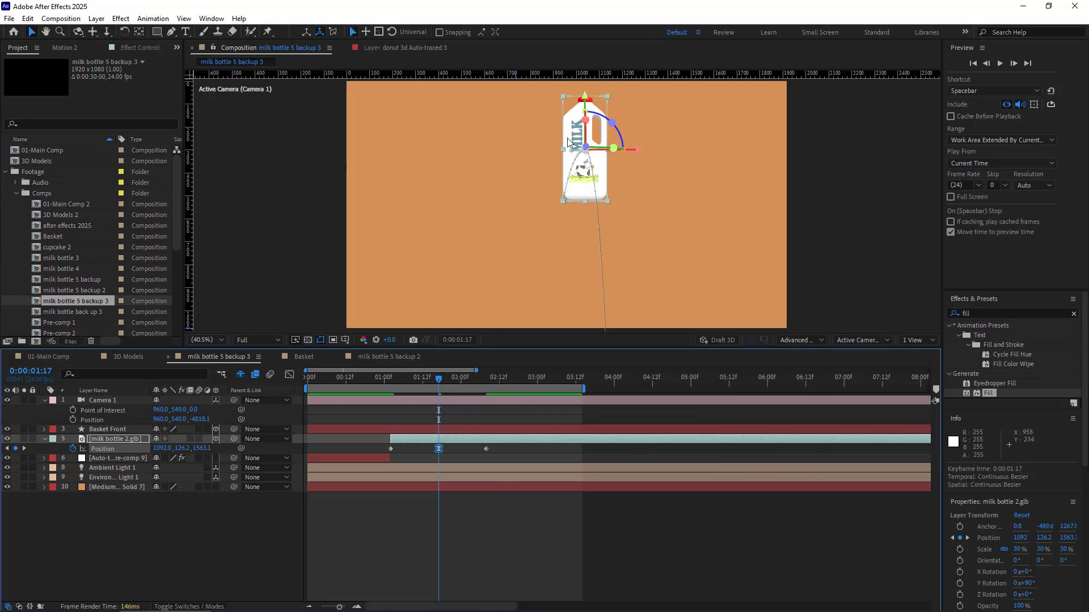
left_click_drag(435, 386, 391, 390)
key("space")
key("space")
left_click(440, 380)
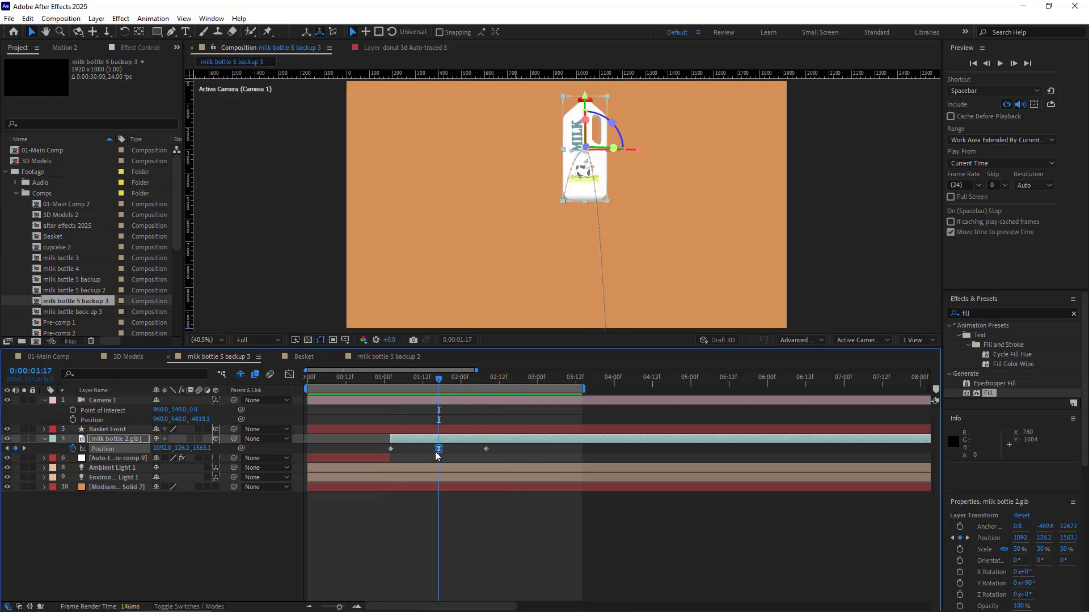
Keyframe Camera 1's point of interest and position, moving it down onto the basket at 0:00:02:08
mouse_move(438, 451)
key("Page_Down")
key("Page_Down")
key("Page_Down")
key("Page_Down")
key("Page_Down")
key("Page_Down")
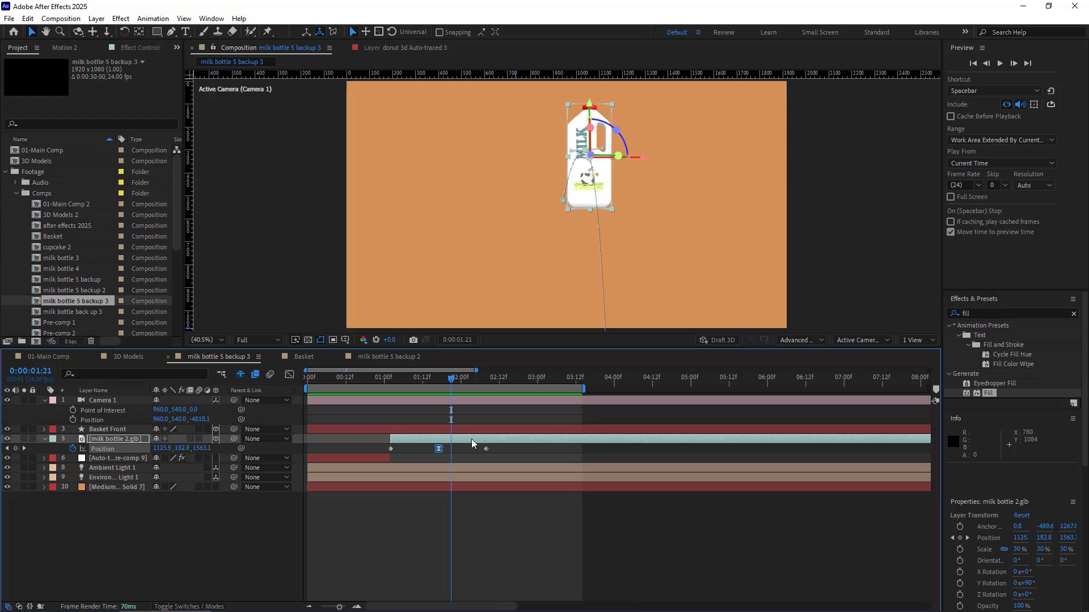
left_click(72, 410)
left_click(72, 420)
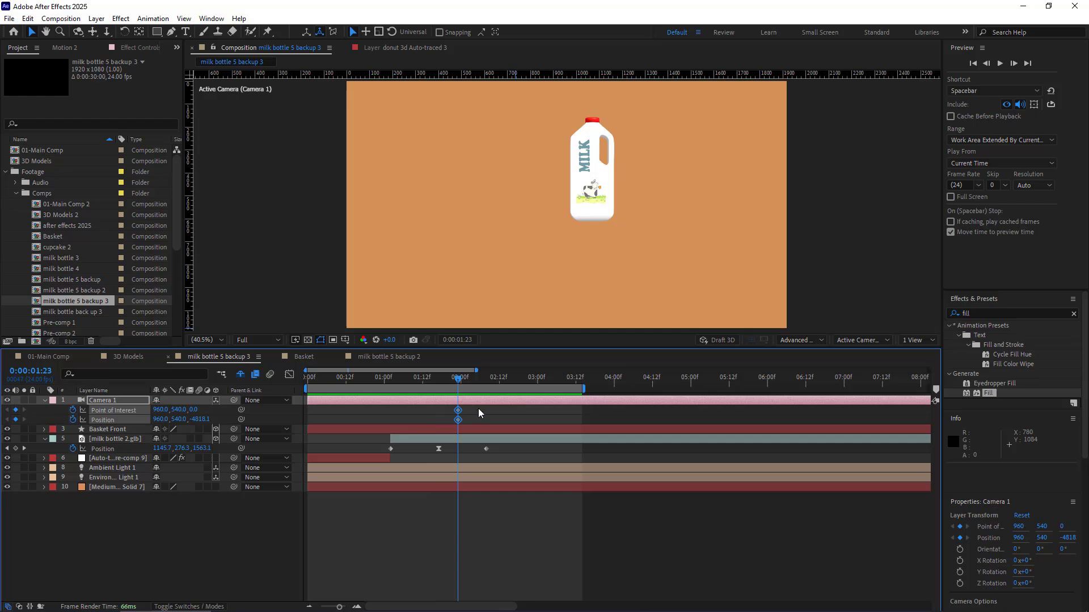
left_click_drag(482, 381, 486, 381)
scroll(572, 259, "down", 2)
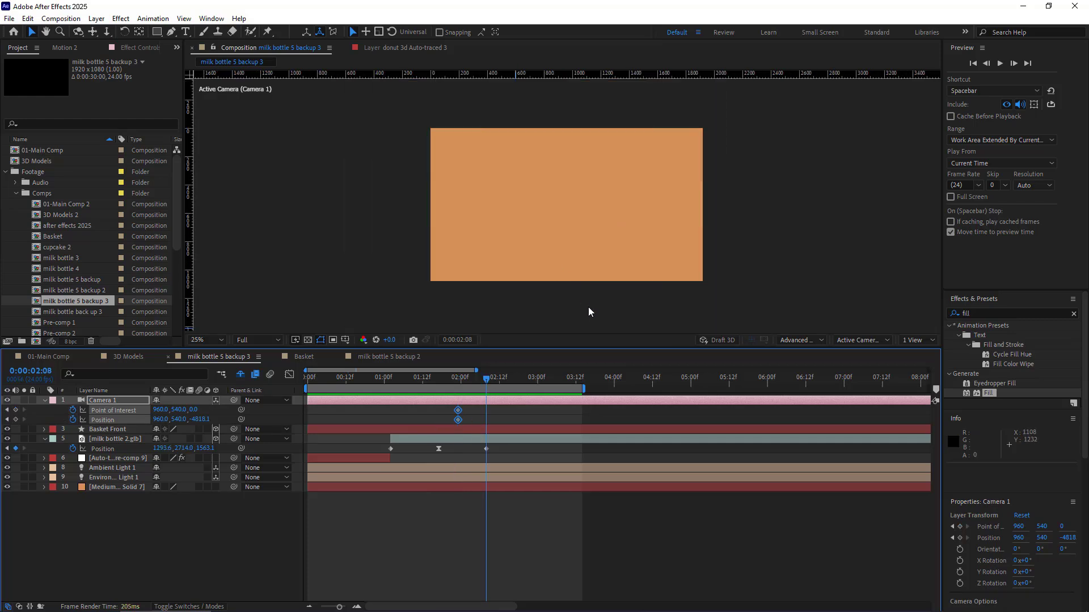
left_click_drag(580, 303, 588, 108)
Reposition the milk bottle so it sits inside the basket
scroll(566, 204, "up", 2)
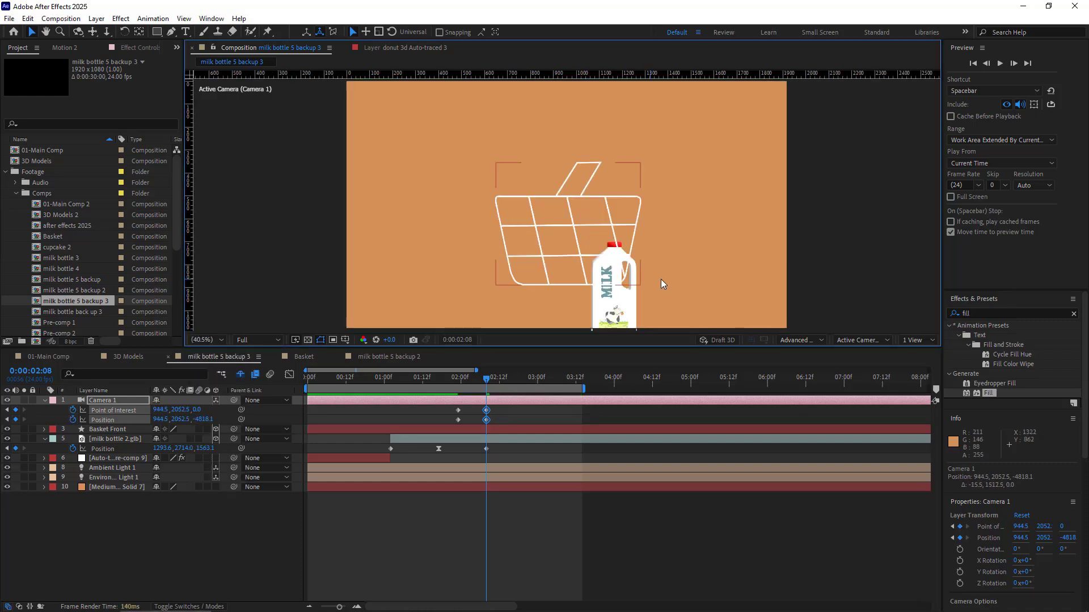
left_click(617, 254)
left_click_drag(616, 254, 658, 187)
mouse_move(656, 236)
left_mouse_down()
mouse_move(645, 241)
mouse_move(654, 245)
left_mouse_up()
Apply Easy Ease to the camera keyframes and preview the animation
left_click(458, 410)
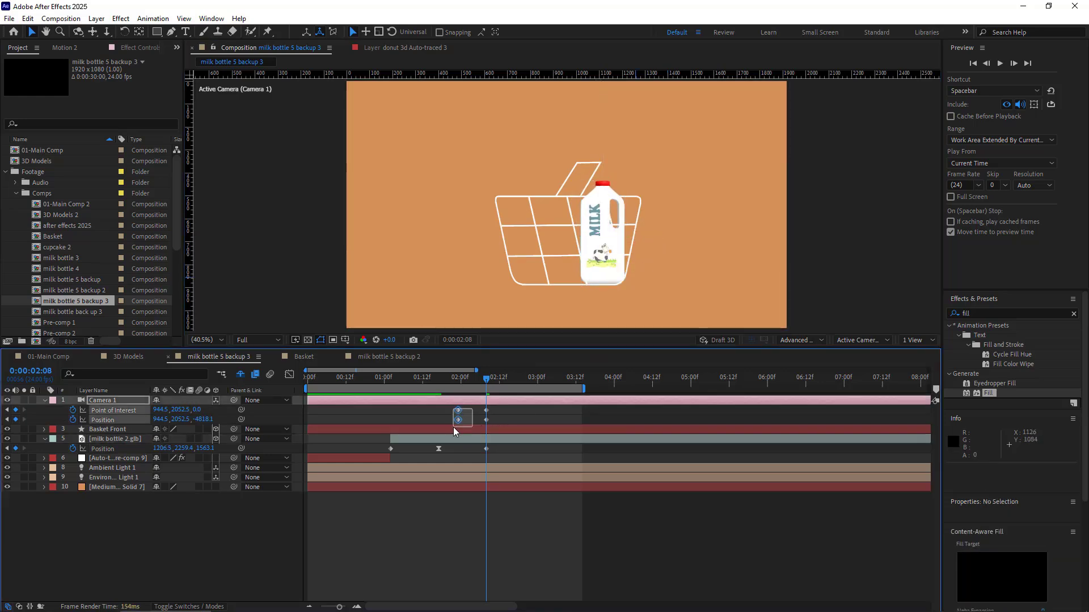
right_click(458, 419)
mouse_move(502, 591)
left_click(618, 516)
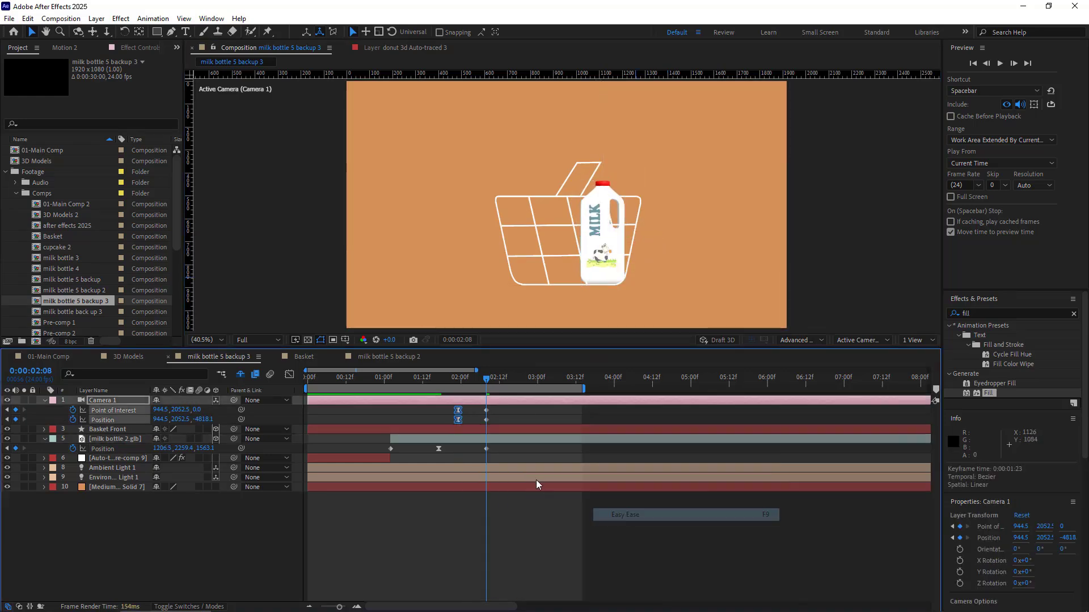
key("space")
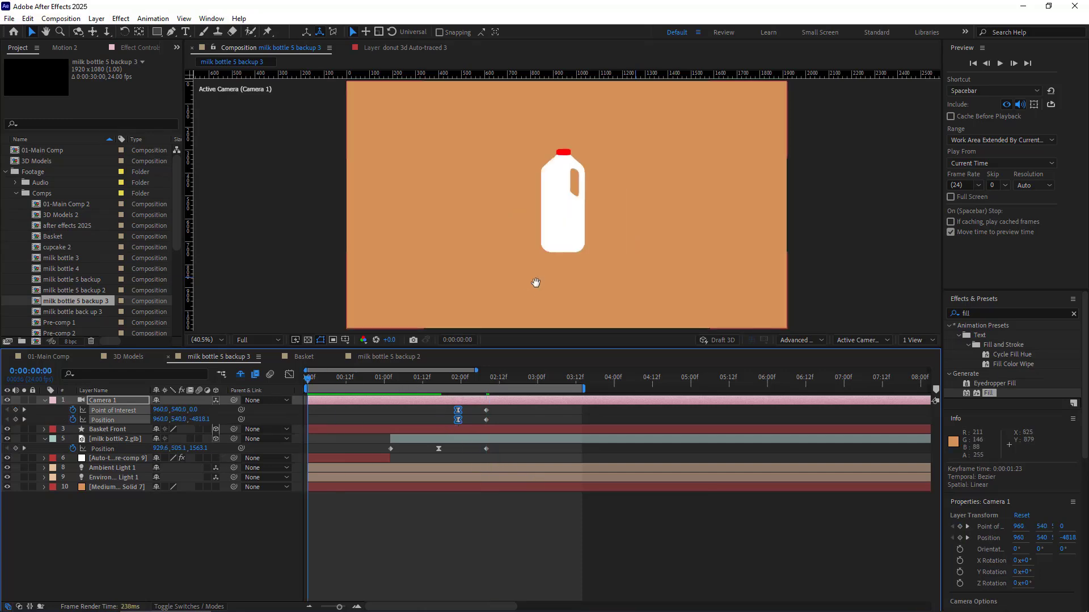
key("space")
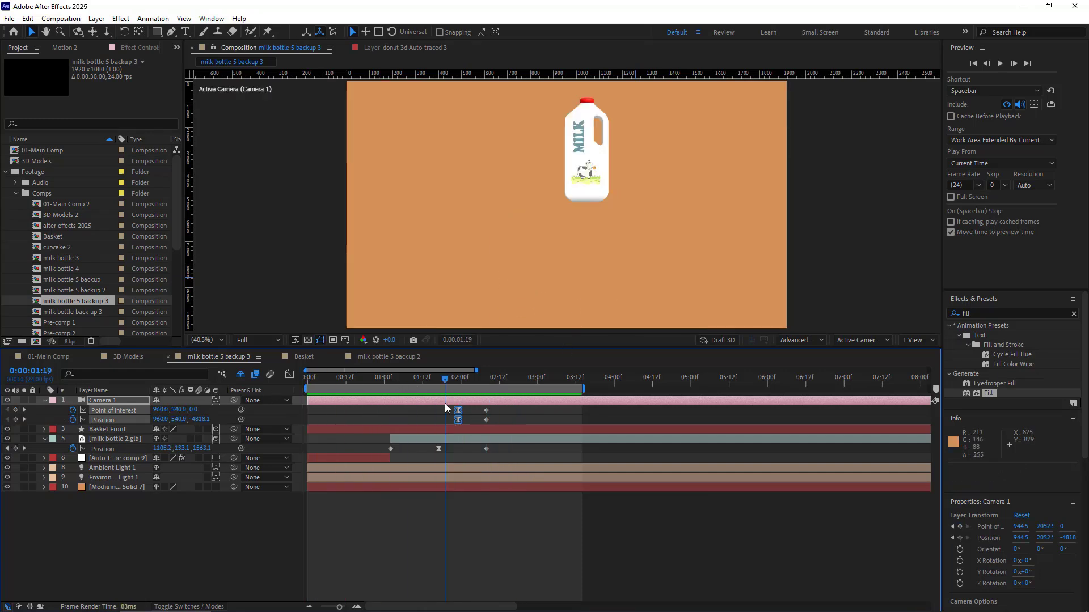
Keyframe the bottle's orientation, tilting it to 347.4°, 48.1°, 16.8° at 0:00:02:08
left_click(446, 440)
left_click_drag(415, 384, 390, 391)
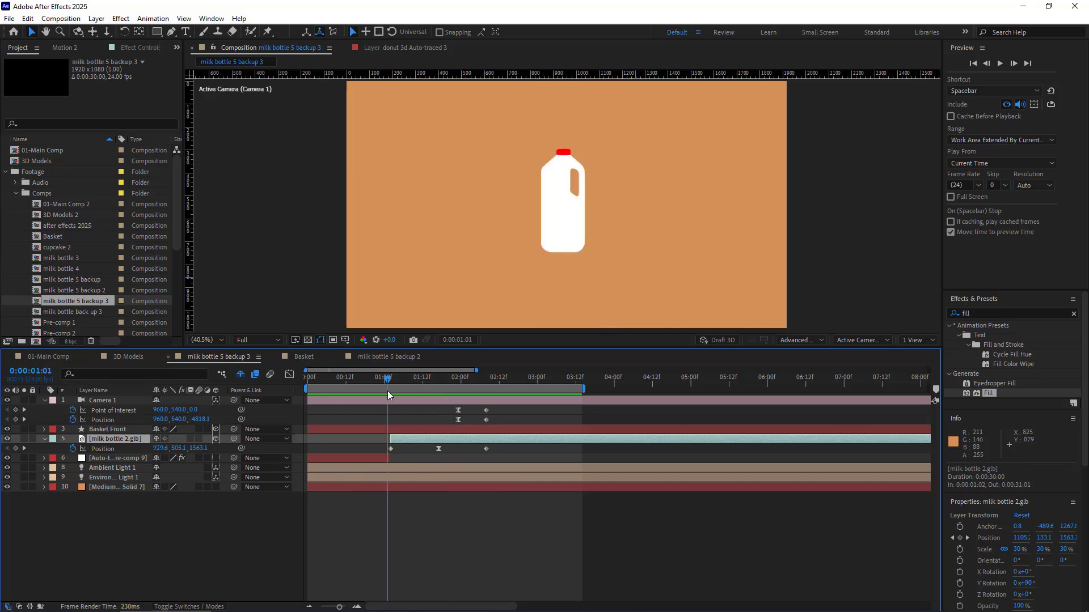
key("shift+r")
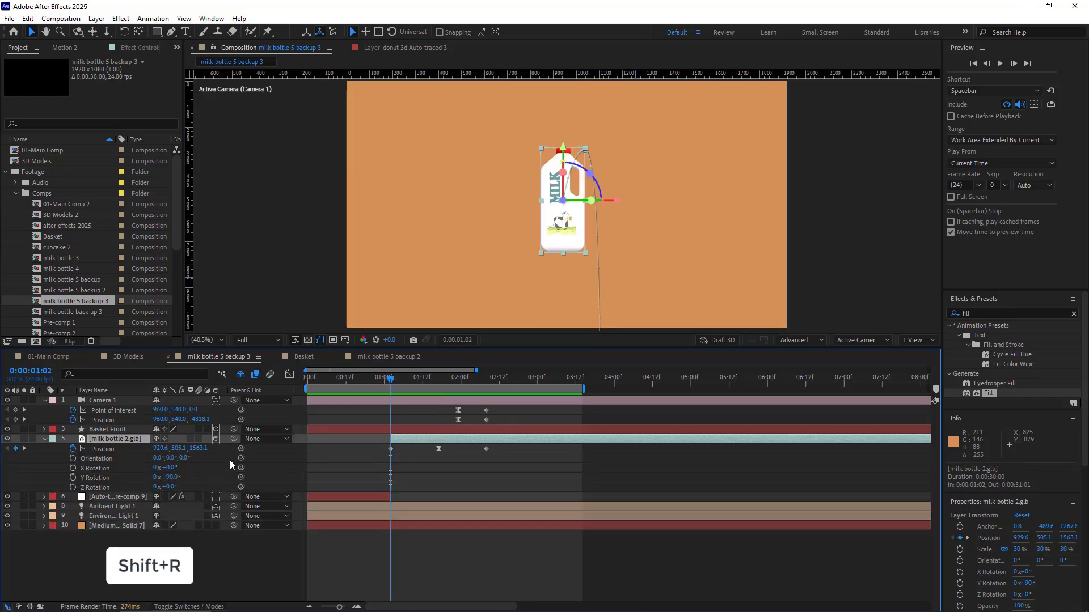
left_click(74, 458)
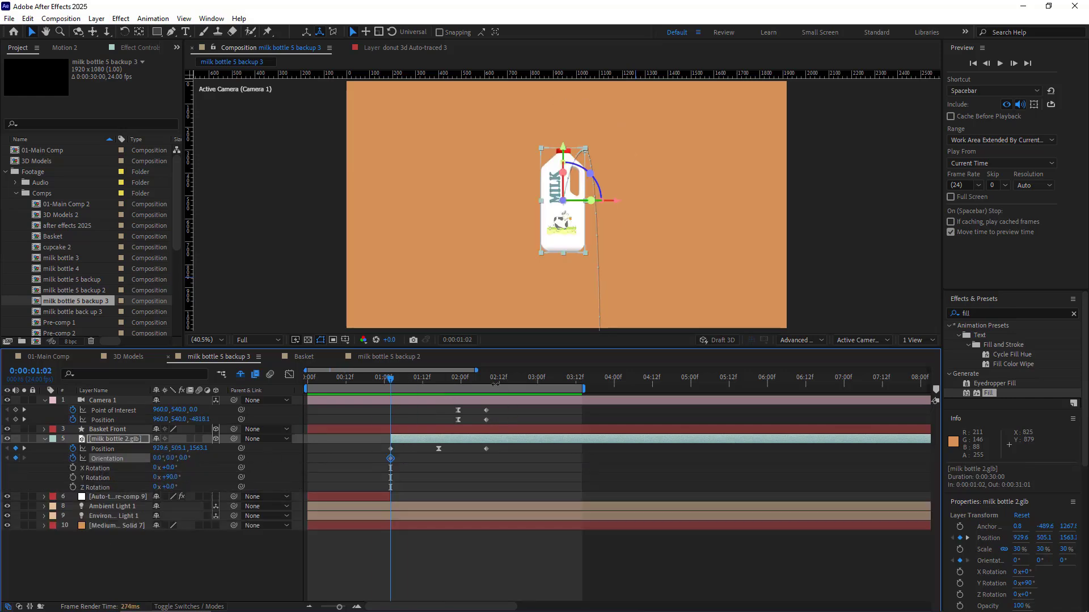
left_click_drag(490, 383, 485, 384)
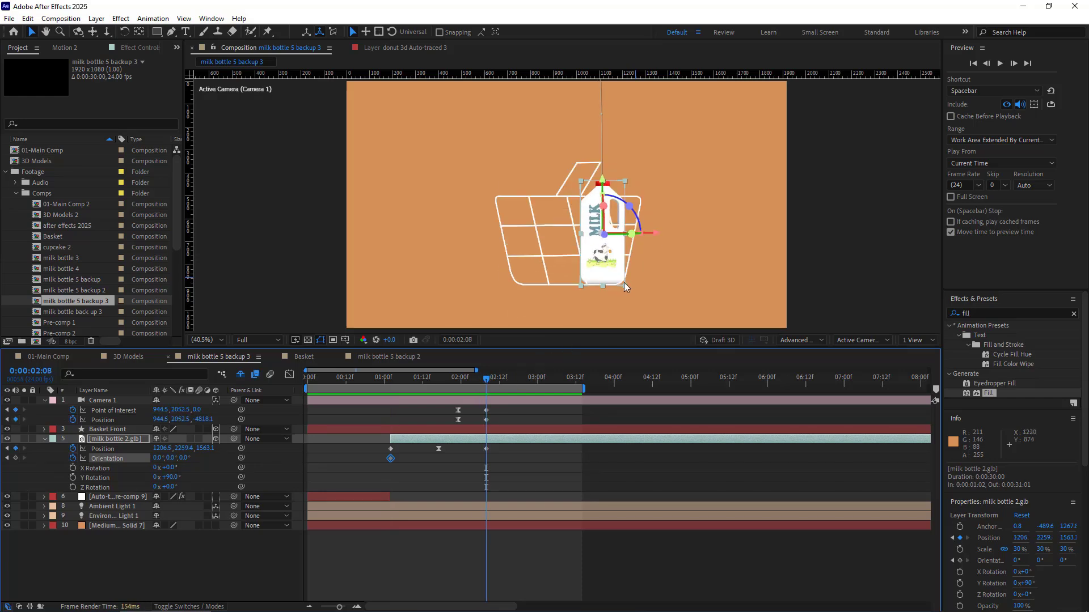
left_click_drag(637, 218, 662, 234)
Preview the bottle's tilted fall into the basket from 0:00:00:23
left_click(380, 378)
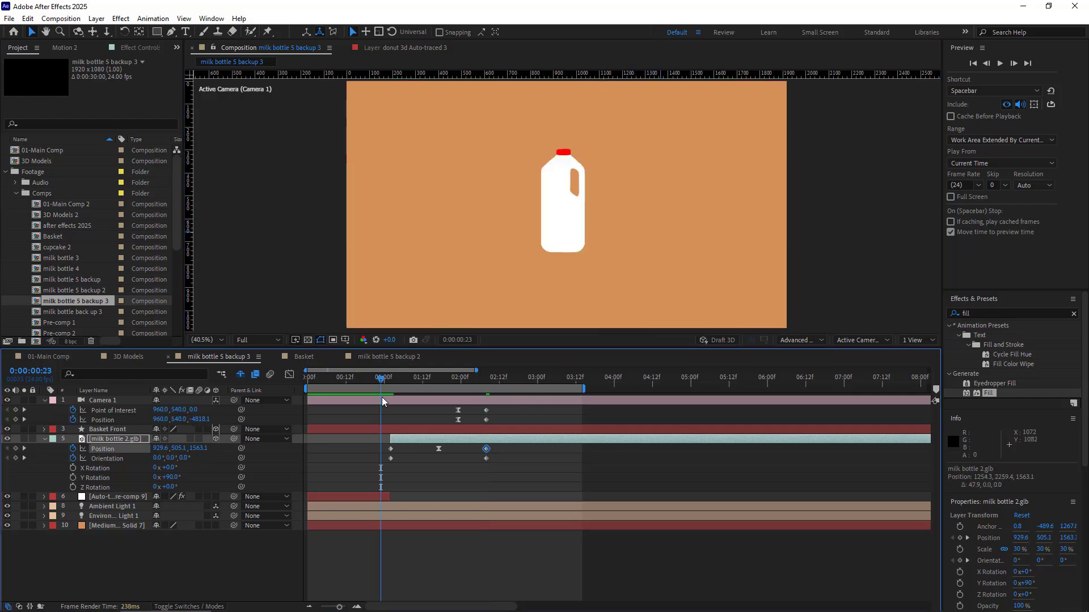
key("space")
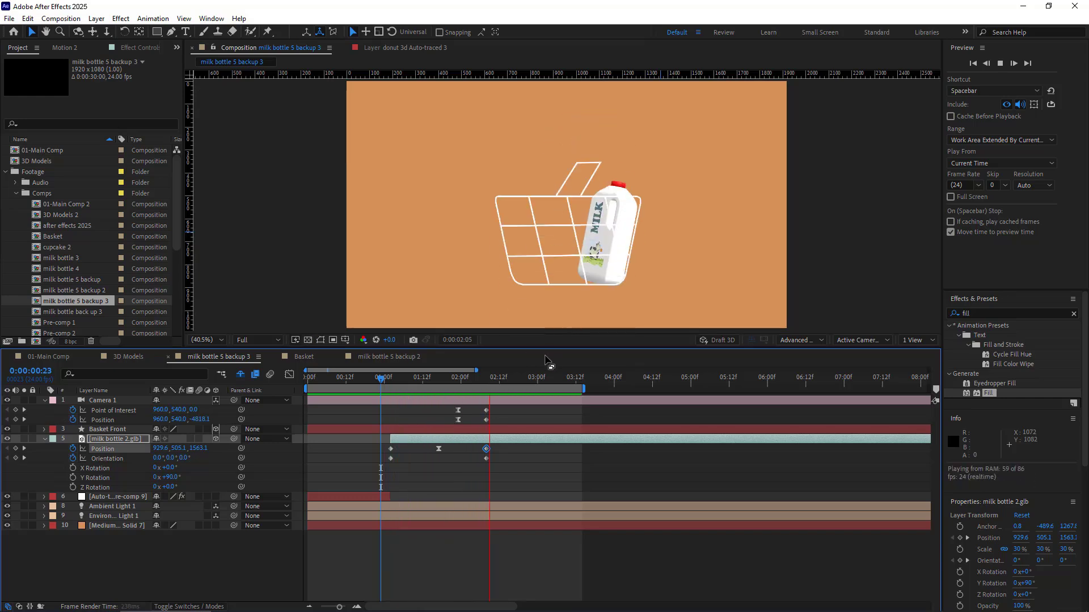
key("space")
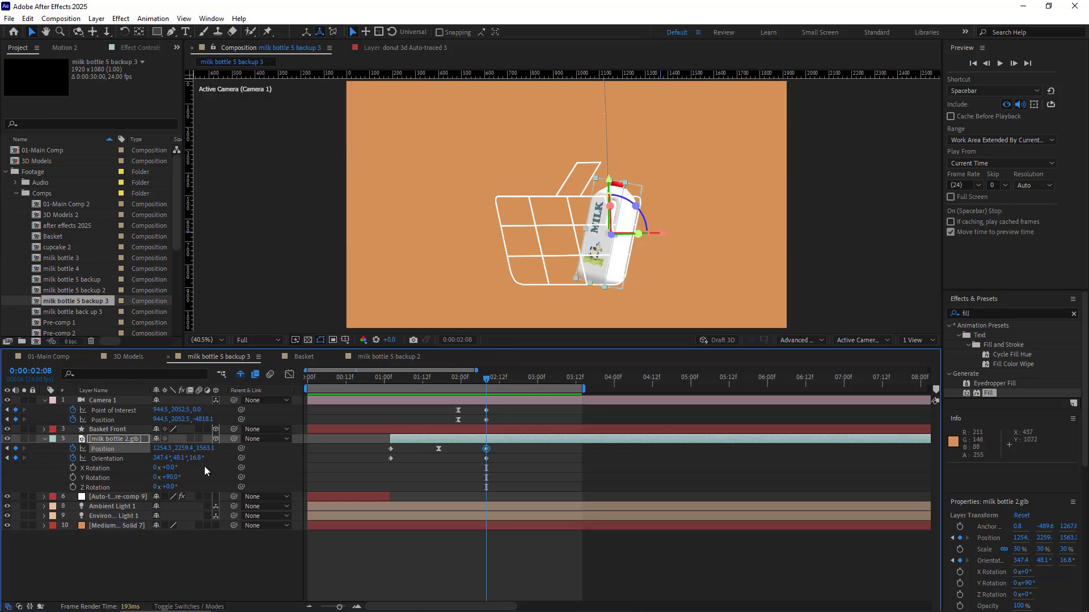
Add a 3D null object and move it down to the basket's base
left_click(128, 540)
right_click(126, 538)
mouse_move(168, 399)
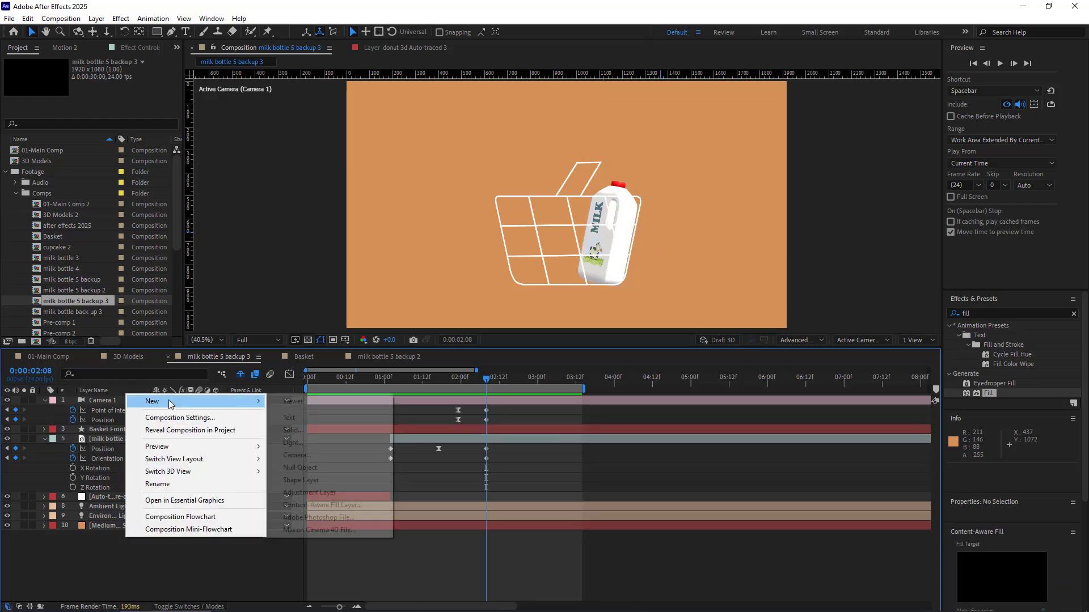
left_click(304, 449)
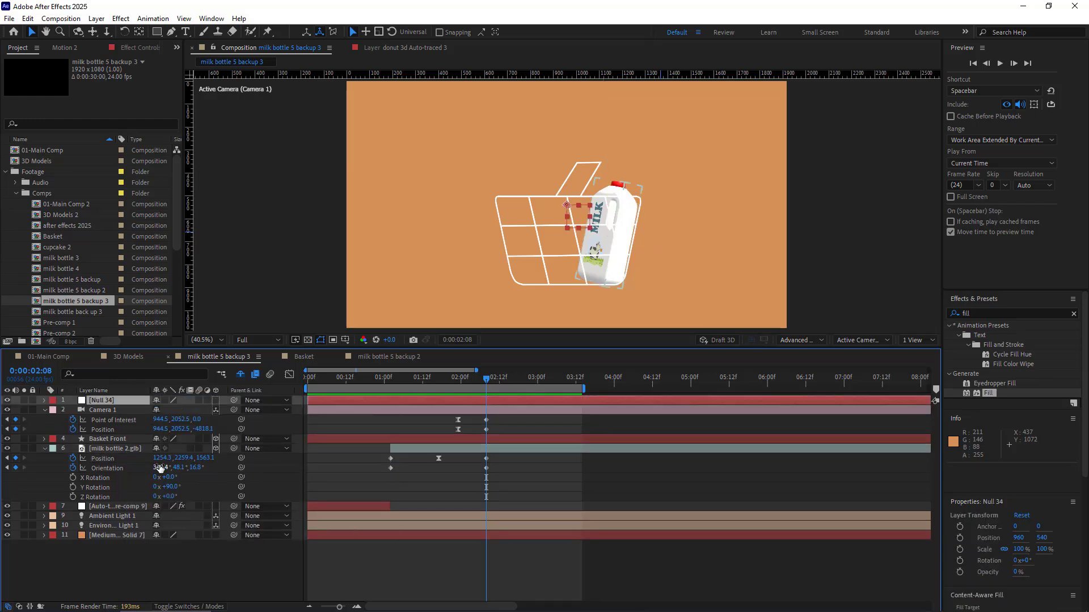
left_click(217, 400)
scroll(566, 137, "down", 4)
left_click_drag(567, 121, 617, 236)
scroll(567, 239, "up", 8)
scroll(487, 261, "down", 2)
scroll(556, 205, "down", 2)
left_click_drag(555, 206, 531, 270)
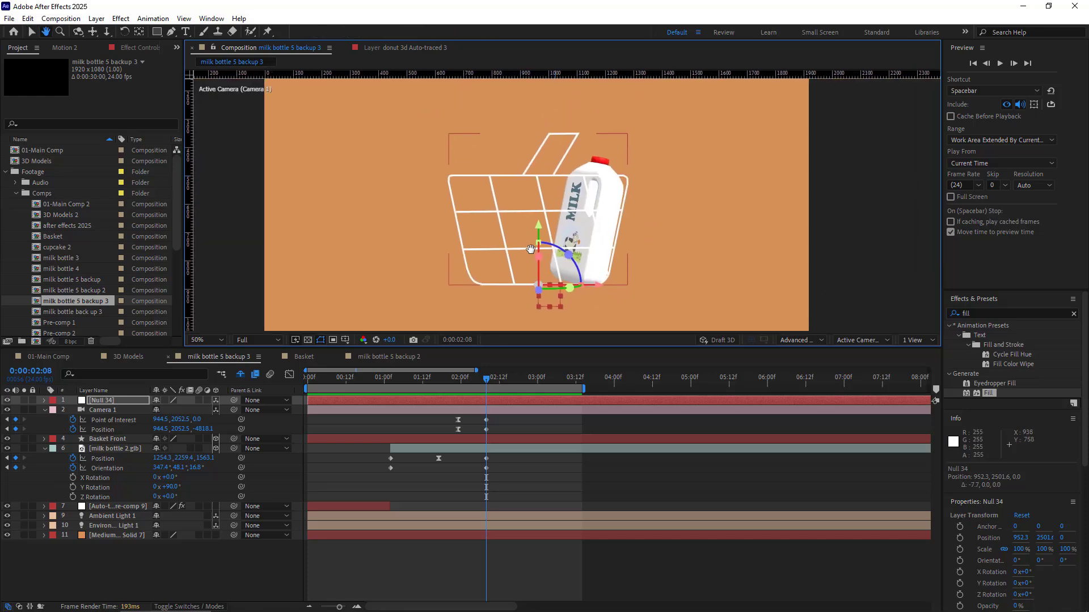
Parent Basket Front and milk bottle 2.glb to Null 34 and show the null's Scale
left_click(108, 438)
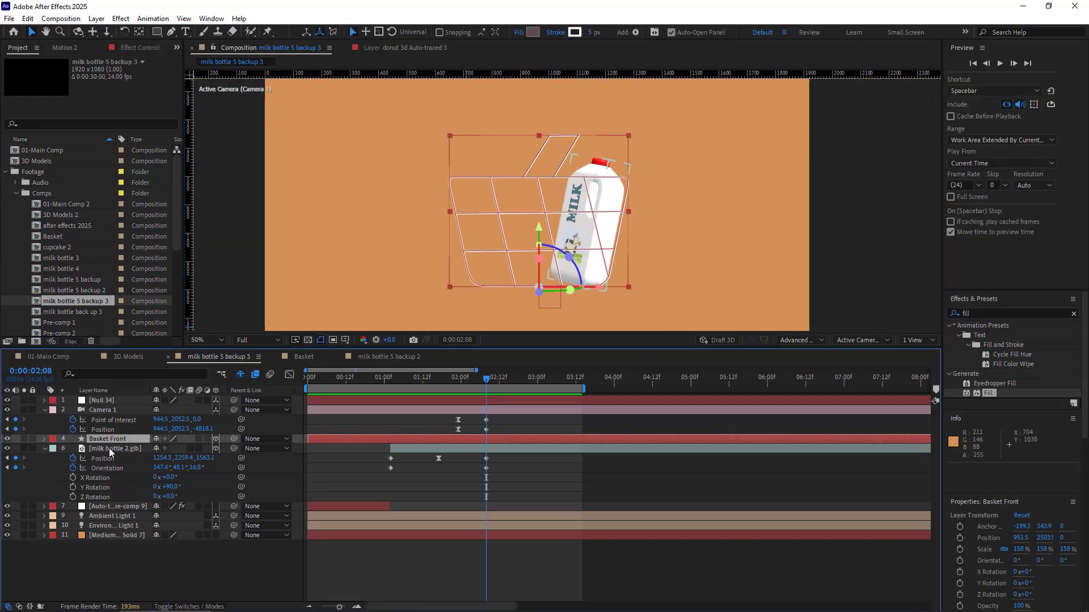
left_click(109, 451, "ctrl")
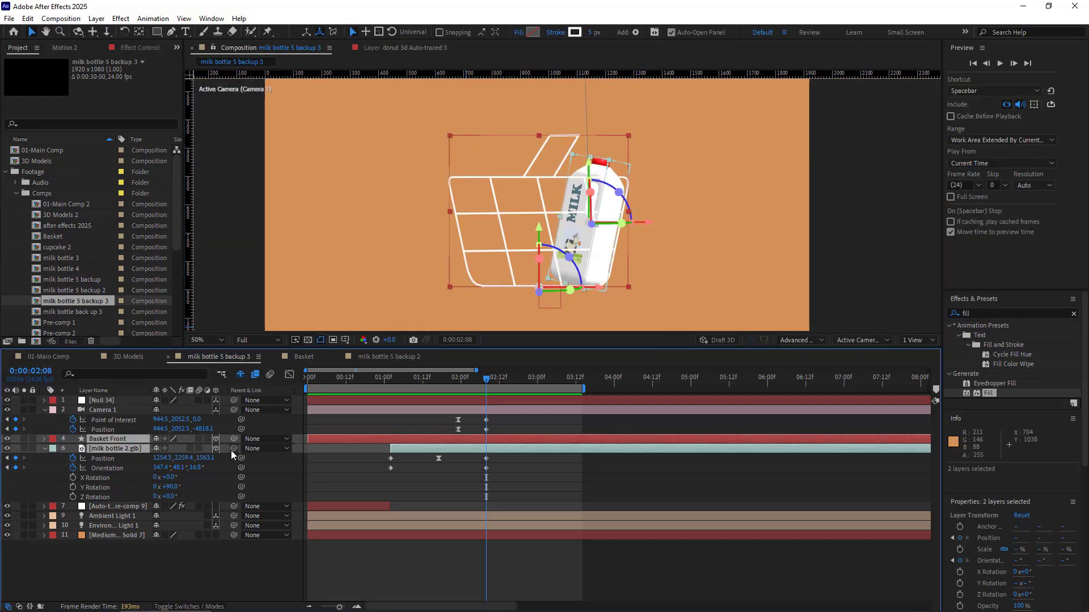
left_click_drag(234, 449, 101, 403)
left_click(101, 403)
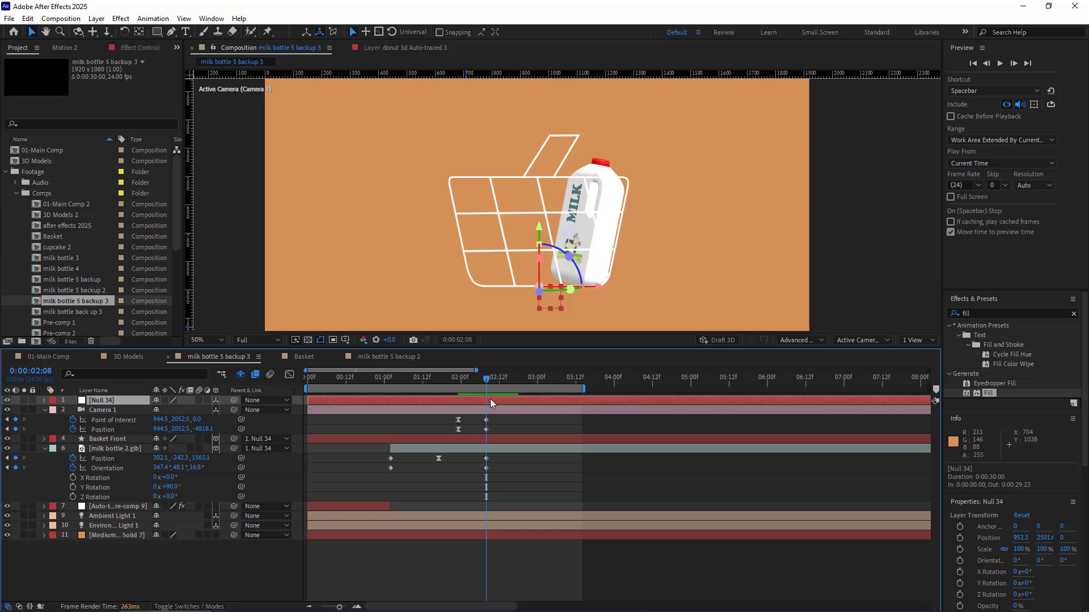
key("s")
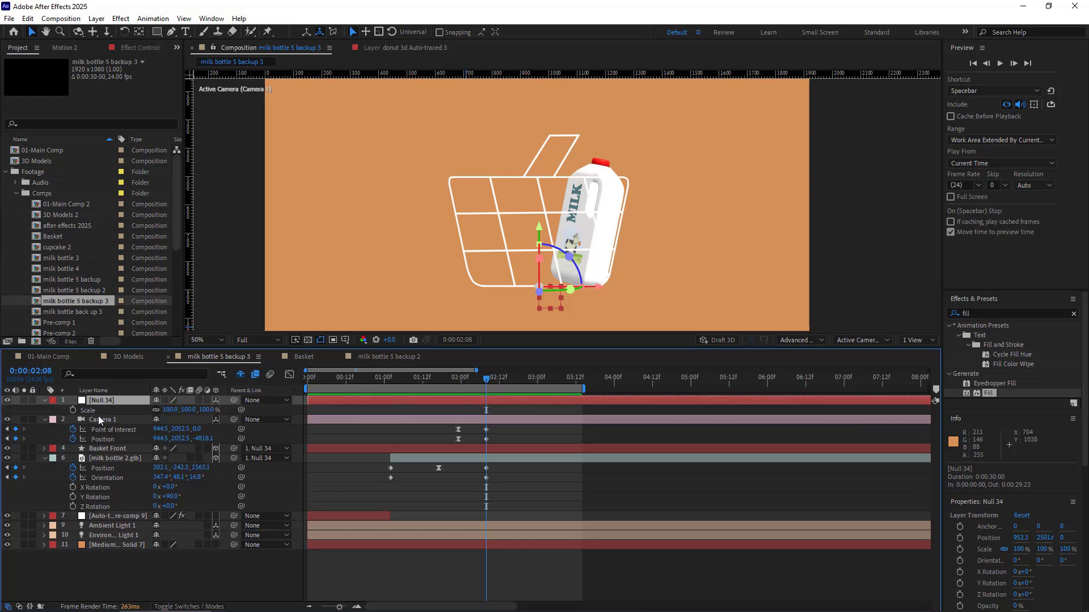
Keyframe Null 34's unlinked scale squashing to 80% height, then back to 100 at 0:00:02:16
left_click(155, 411)
left_click(71, 410)
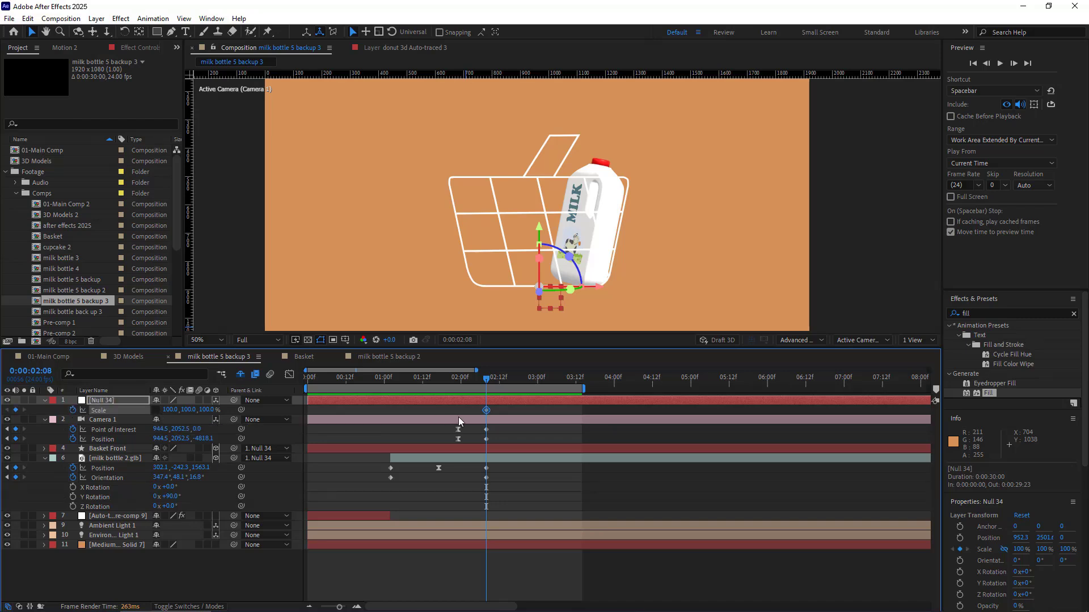
key("Page_Down")
key("Page_Down")
key("Page_Down")
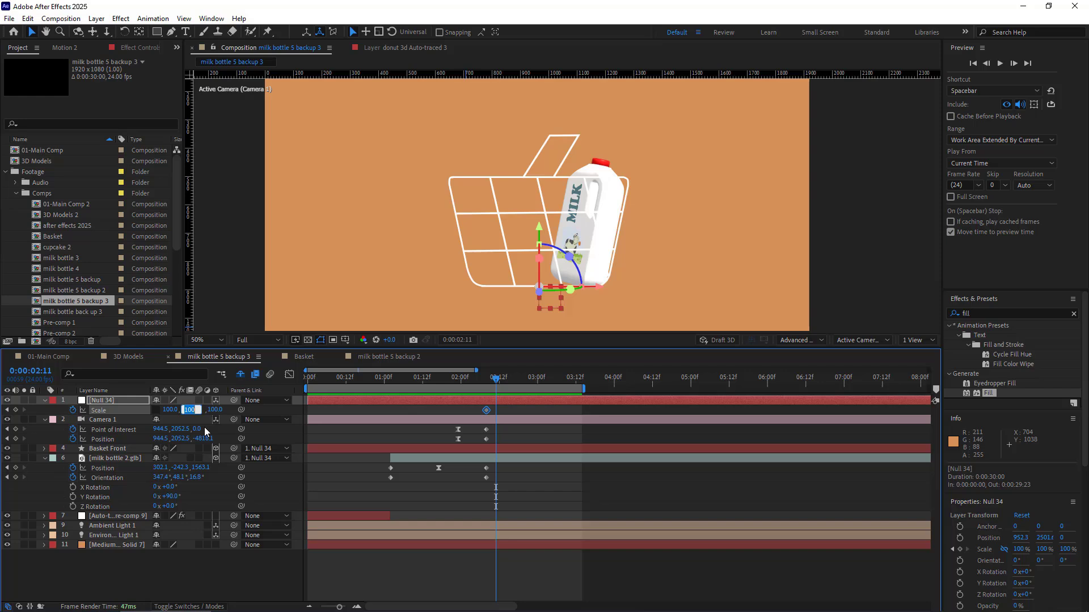
key("Return")
key("Page_Down")
key("Page_Down")
key("Page_Down")
key("Page_Down")
key("Page_Down")
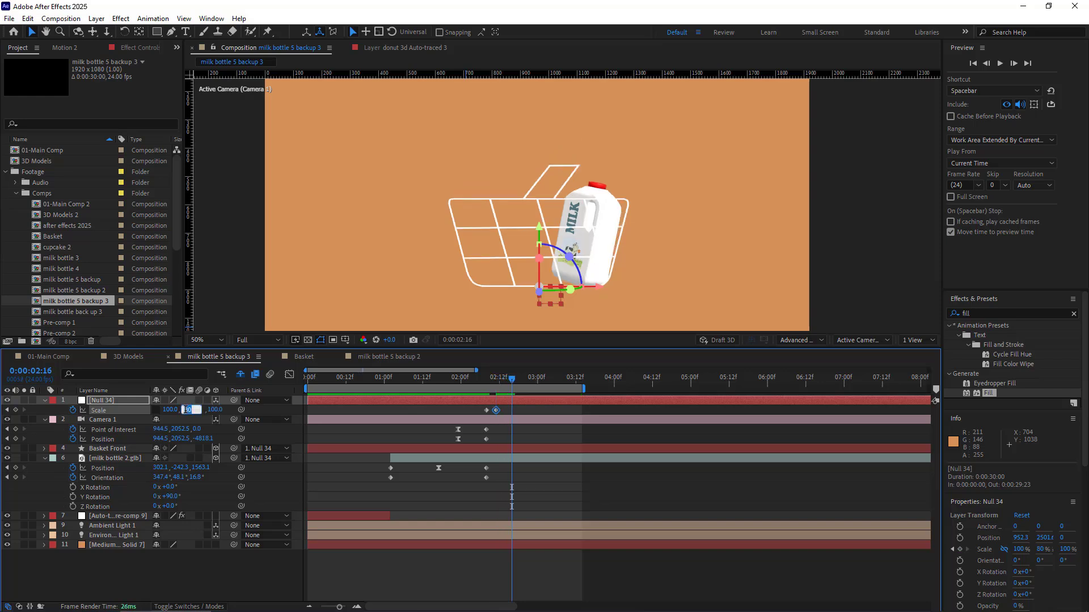
type("100")
key("Return")
Add an amp .1, Freq 1.5 expression to the null's Scale
key("F2")
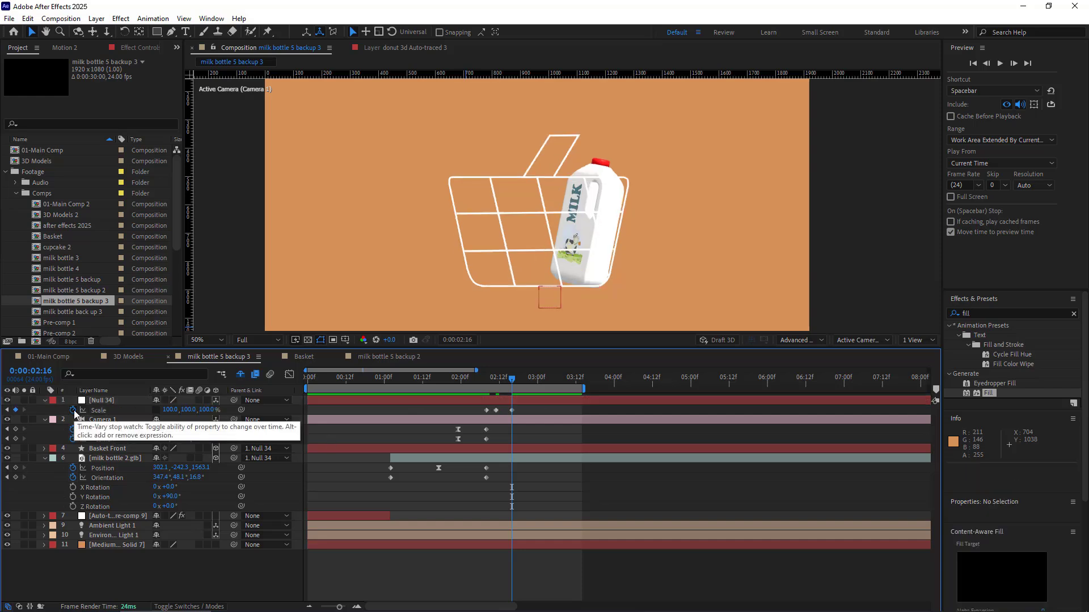
left_click(74, 410, "alt")
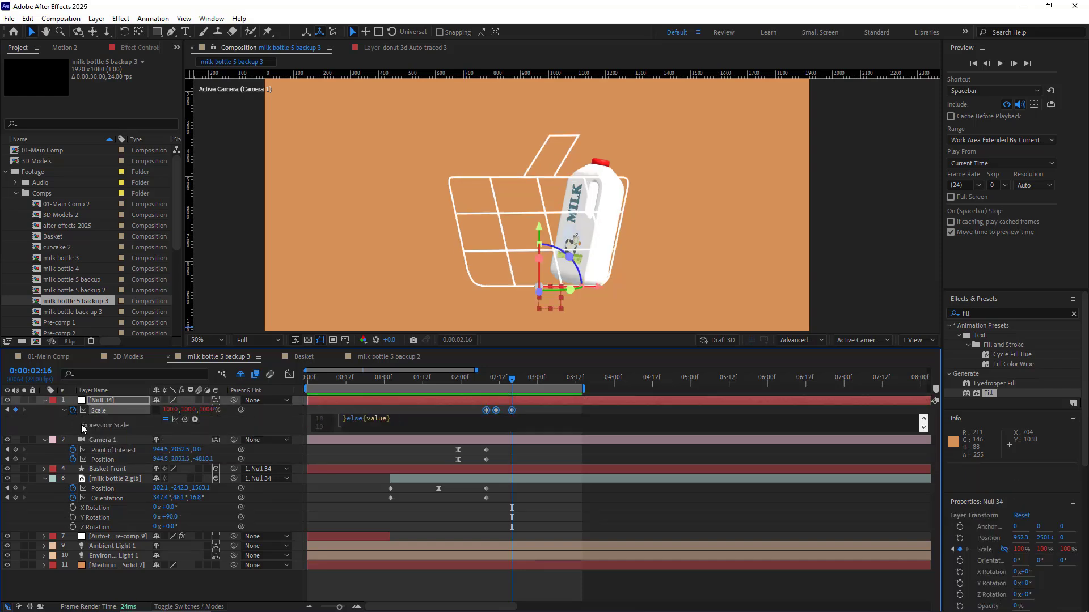
left_click(80, 424)
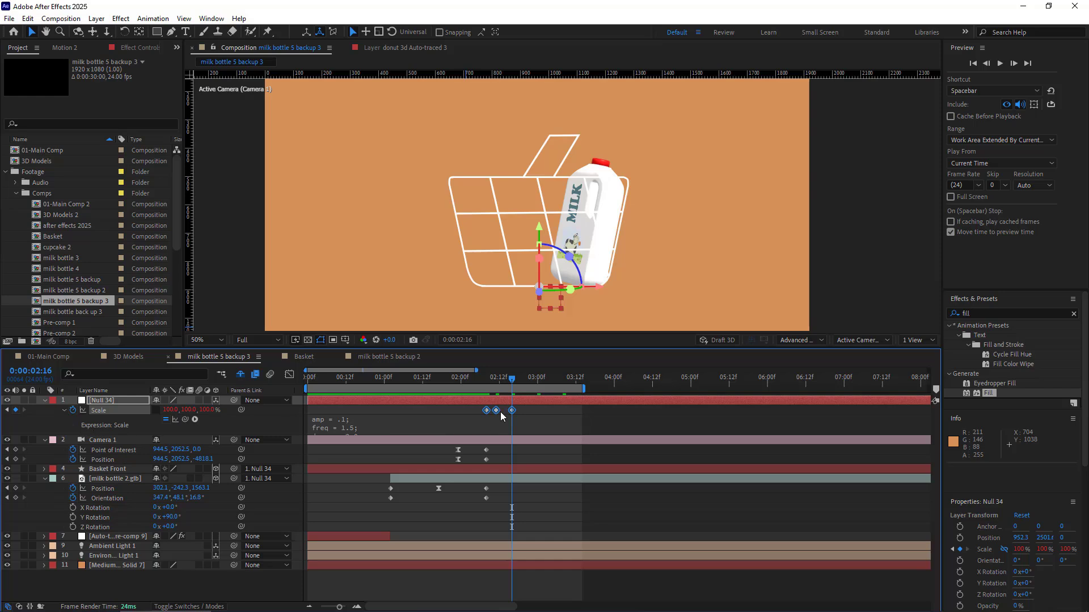
key("F2")
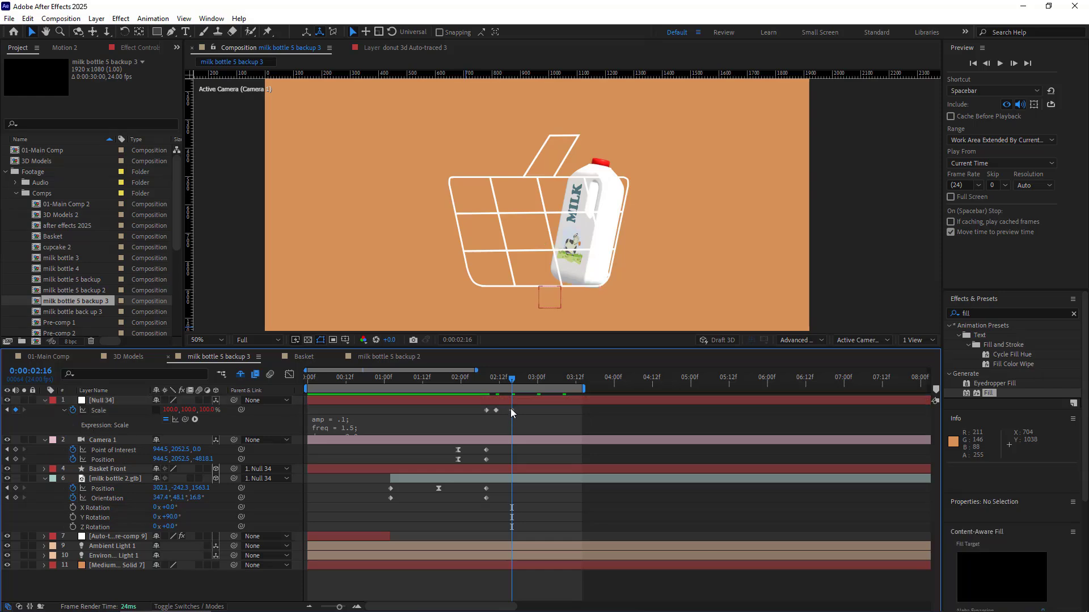
Apply Easy Ease to the scale keyframes and preview from near the start, fitting the view
left_click(512, 410)
right_click(497, 410)
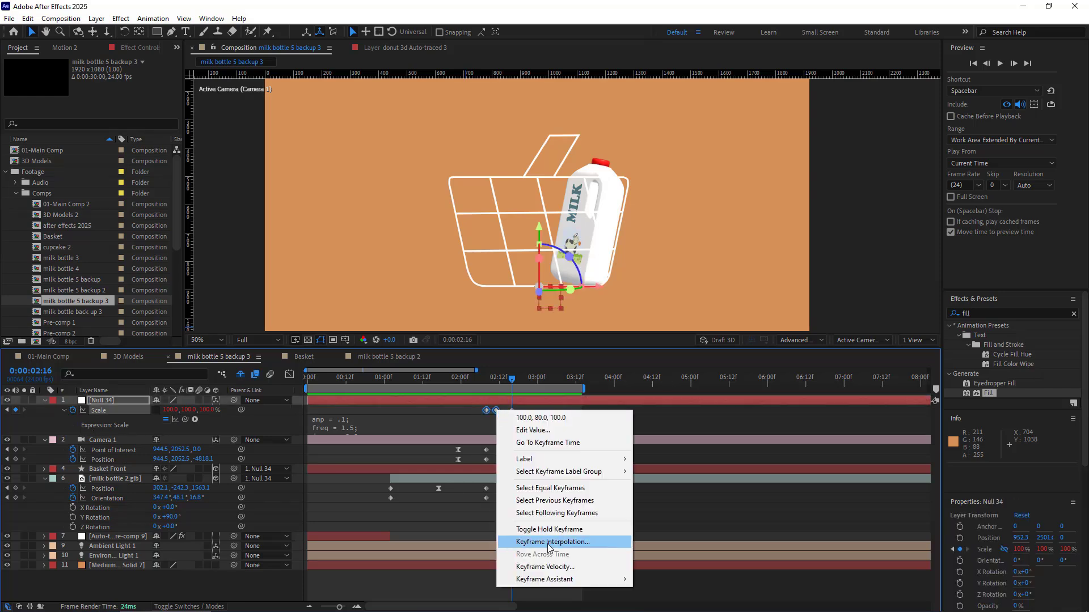
mouse_move(624, 579)
left_click(666, 506)
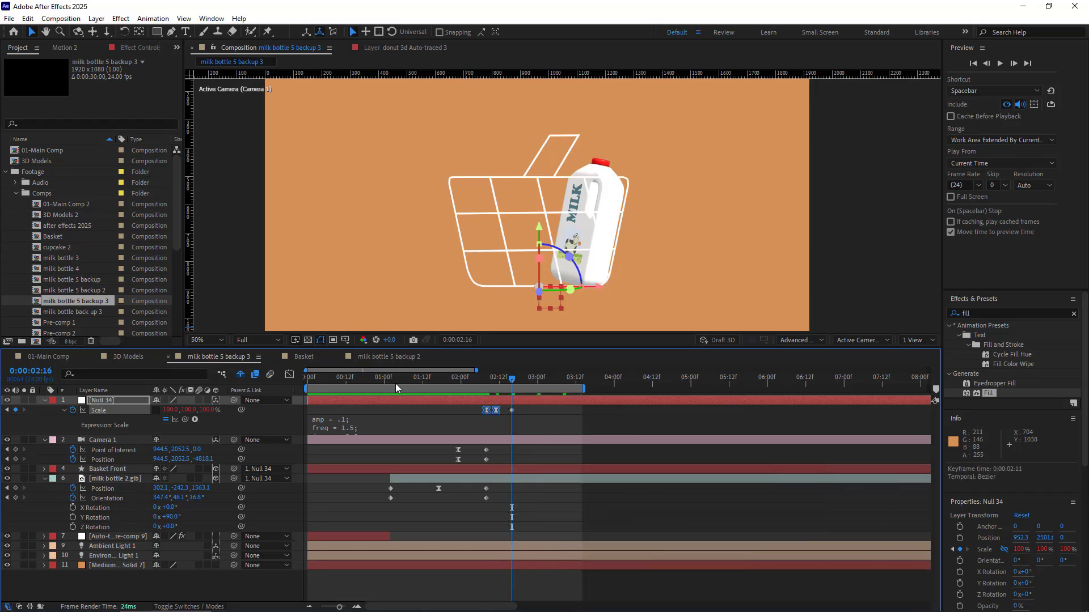
left_click_drag(396, 384, 372, 383)
key("space")
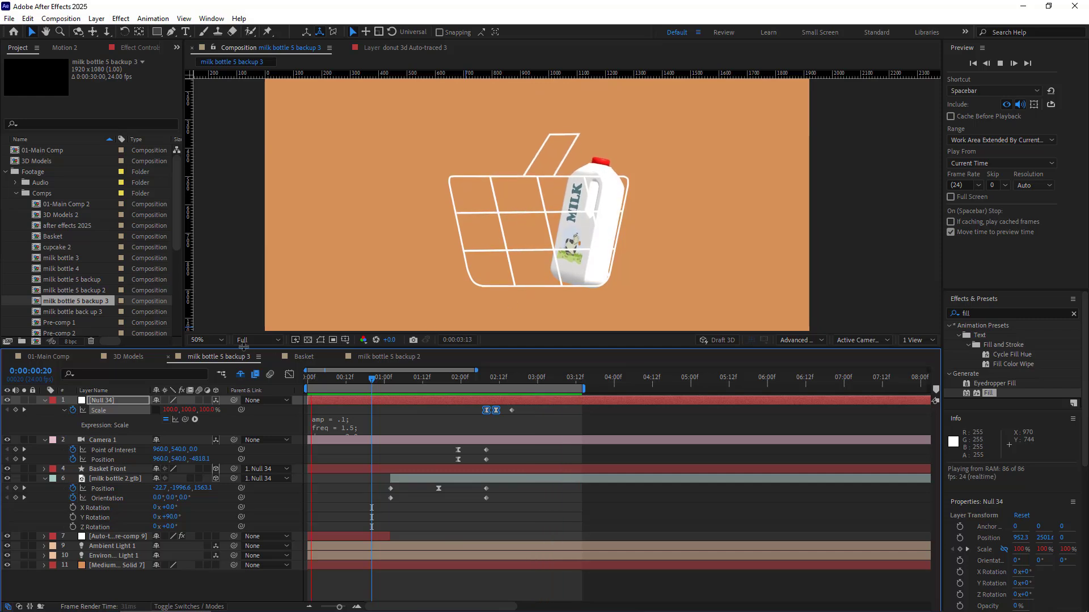
left_click(208, 342)
left_click(213, 357)
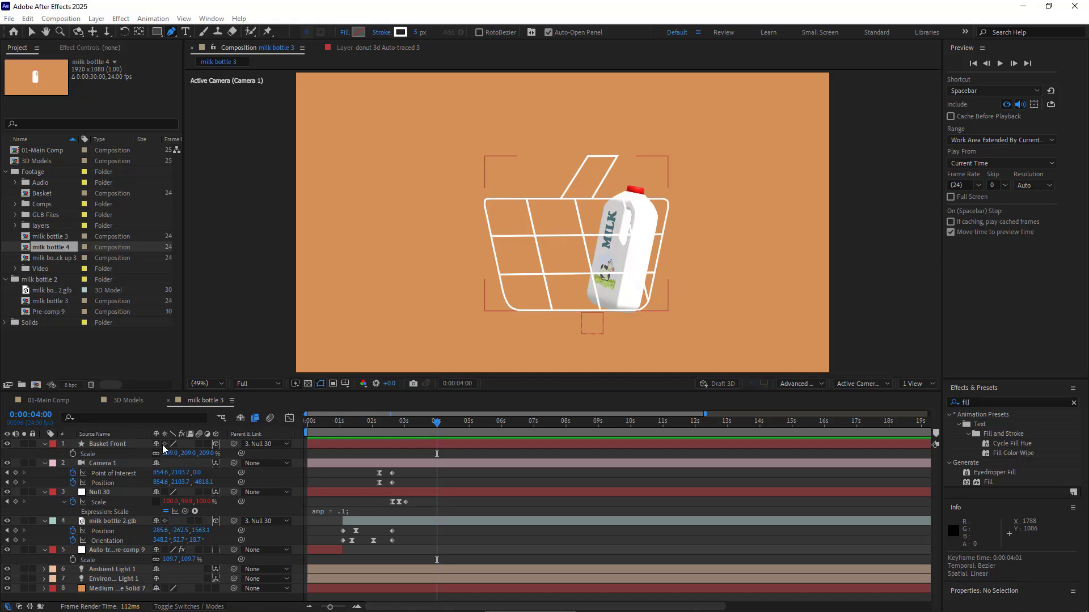
Duplicate Basket Front, rename the copy Basket Back, and move it below the pre-comp
left_click(117, 449)
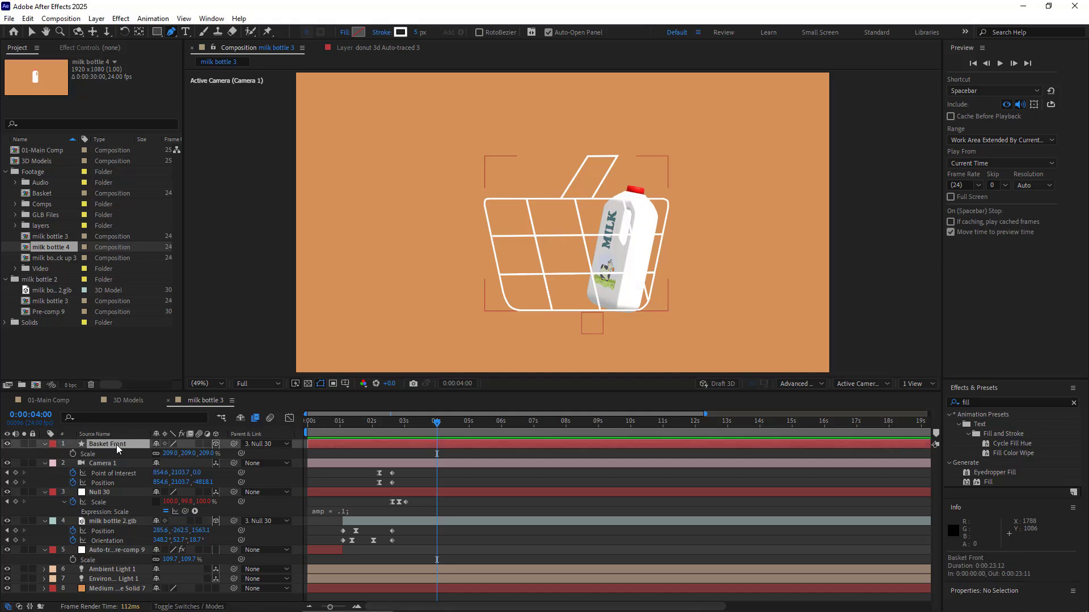
key("ctrl+d")
right_click(117, 445)
left_click(147, 411)
left_click(140, 444)
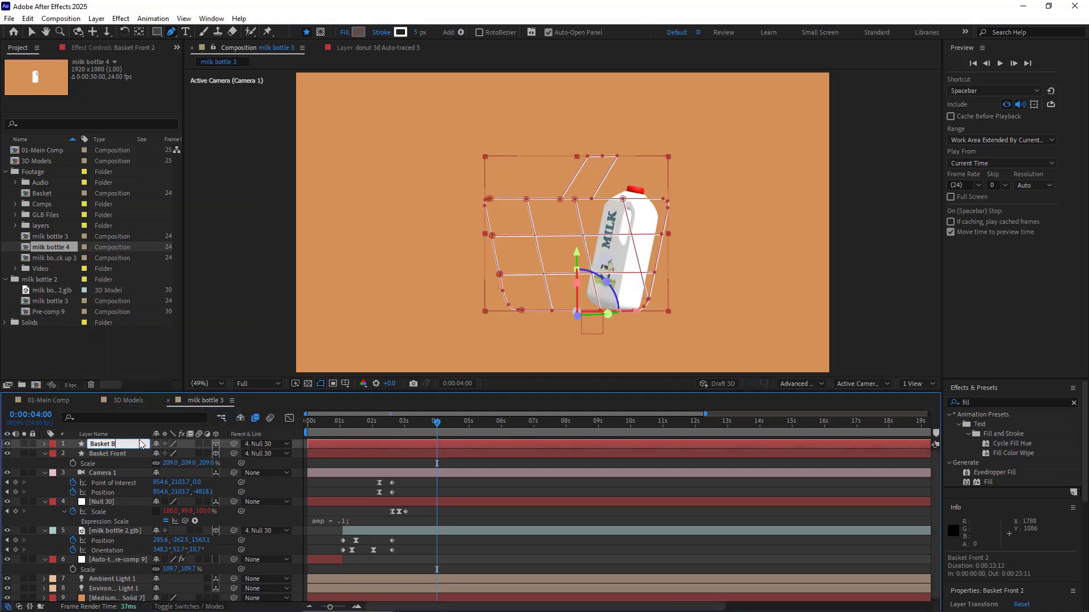
key("Return")
mouse_move(141, 444)
left_mouse_down()
mouse_move(113, 465)
mouse_move(108, 560)
left_mouse_up()
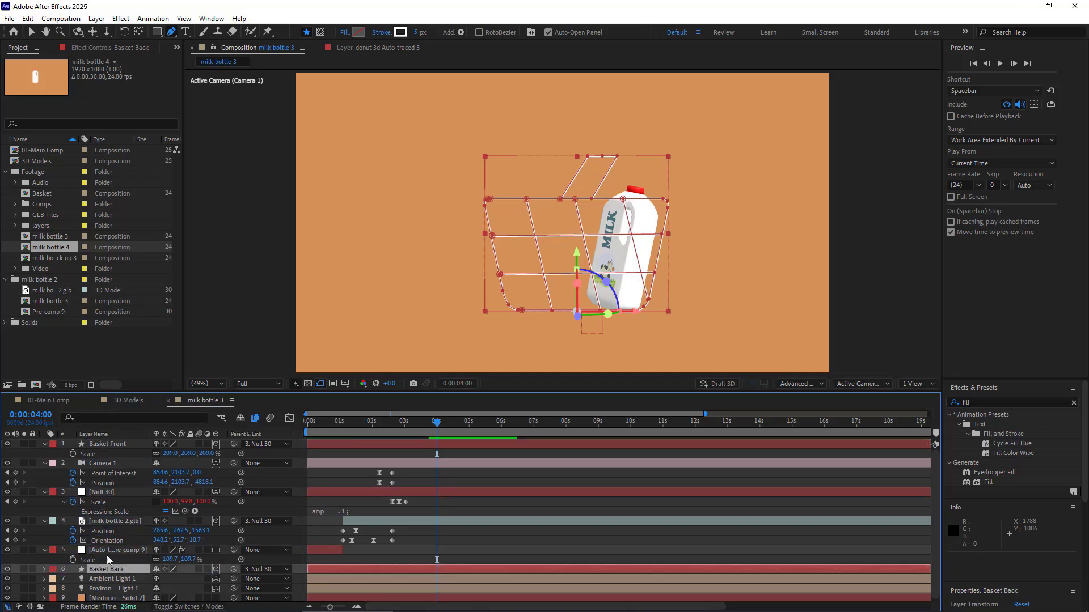
Solo Basket Back and hide its Shape 2 handle shape
left_click(24, 570)
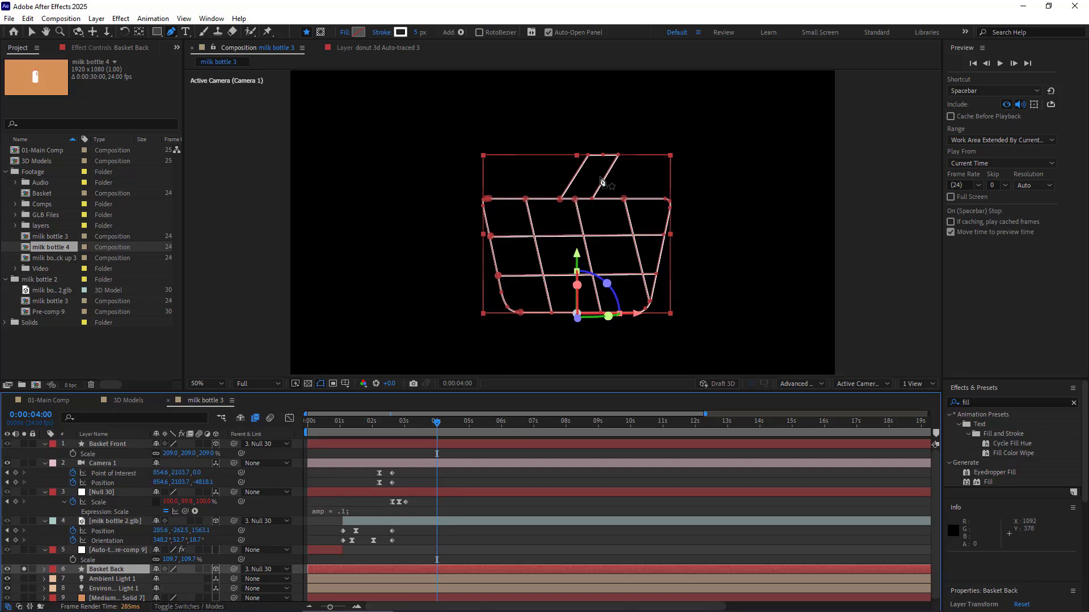
key("slash")
key("u")
key("u")
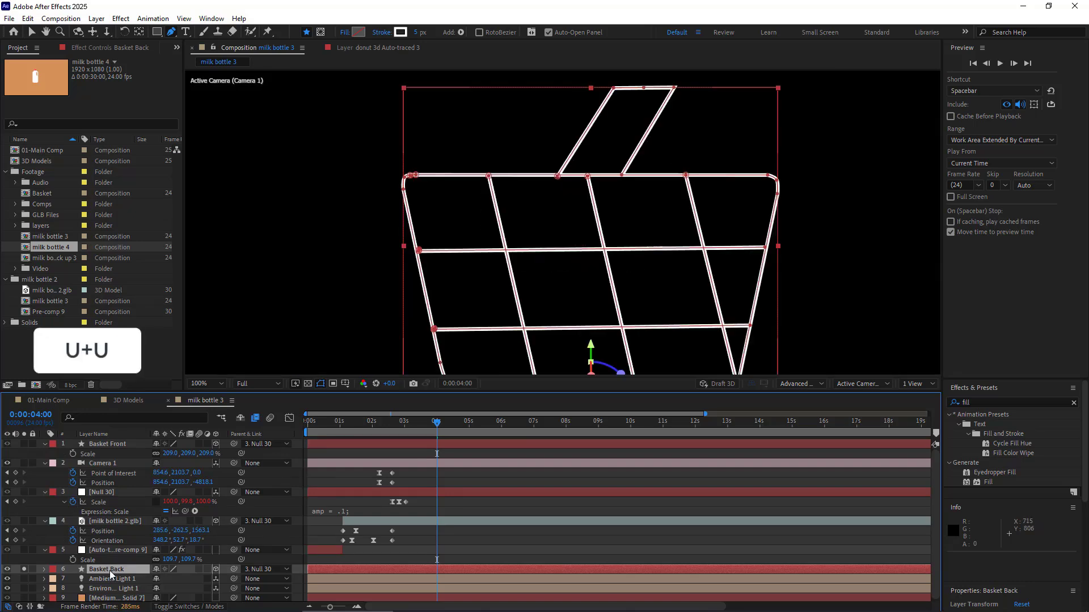
scroll(110, 575, "down", 3)
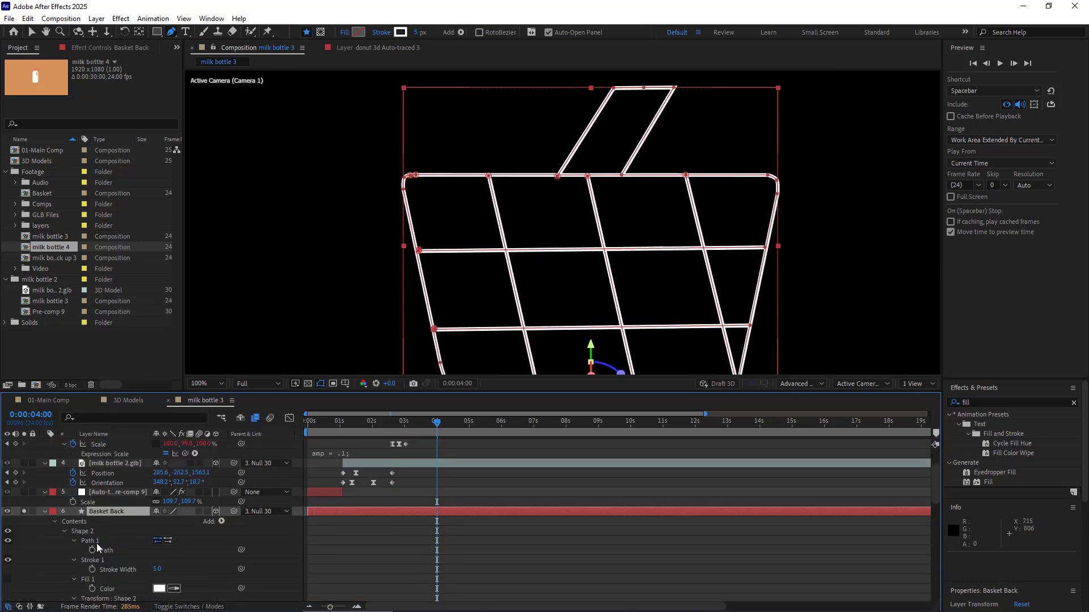
left_click(84, 534)
left_click(7, 530)
left_click(45, 512)
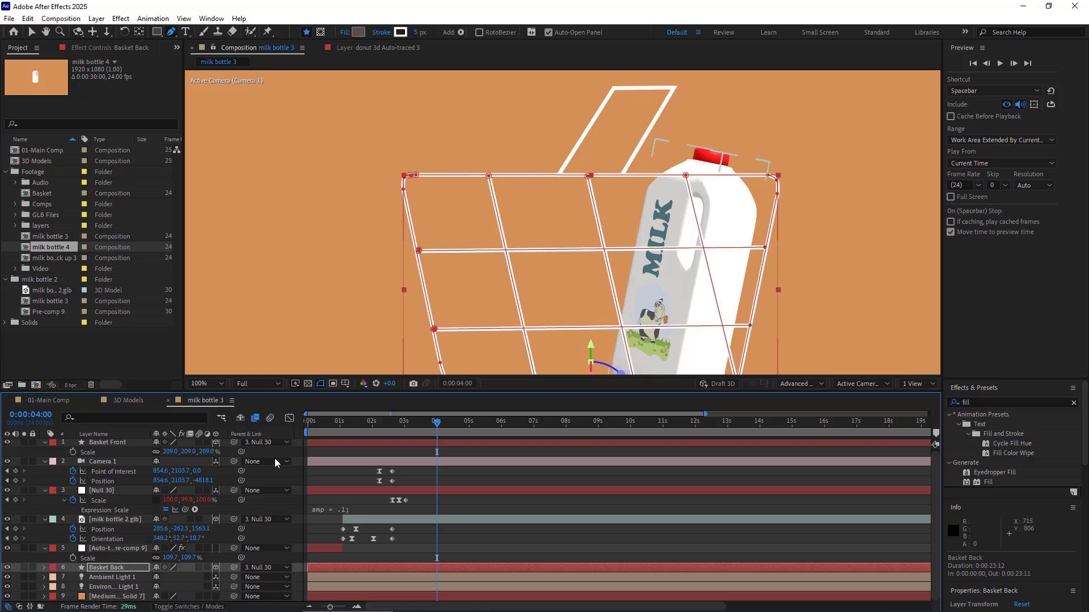
key("comma")
key("comma")
Add a new Null 32 at the top of the basket handle and parent Null 30 to it
left_click(103, 493)
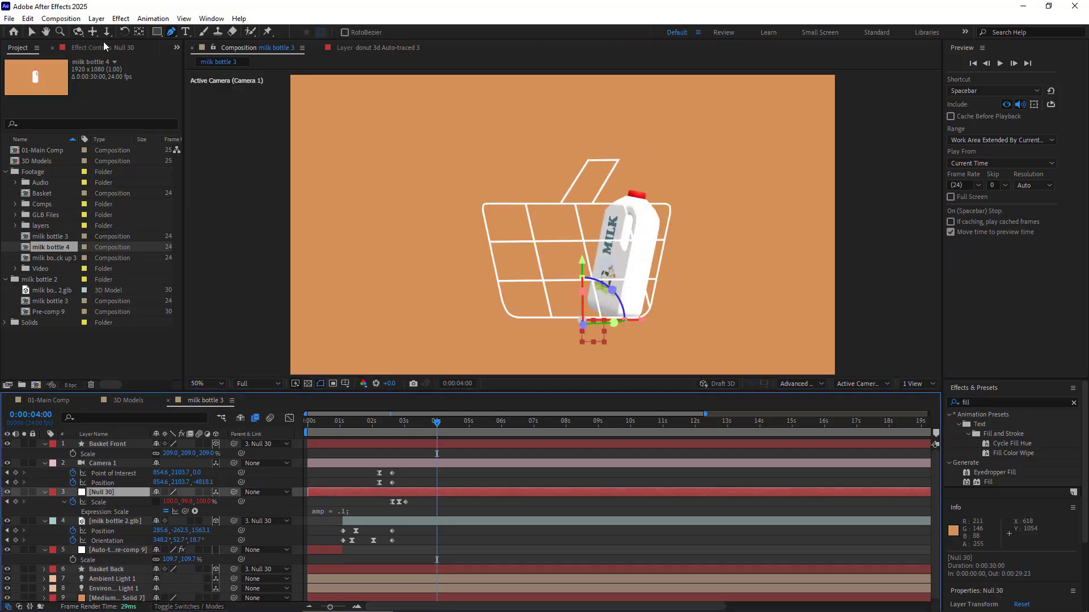
left_click(96, 18)
left_click(289, 79)
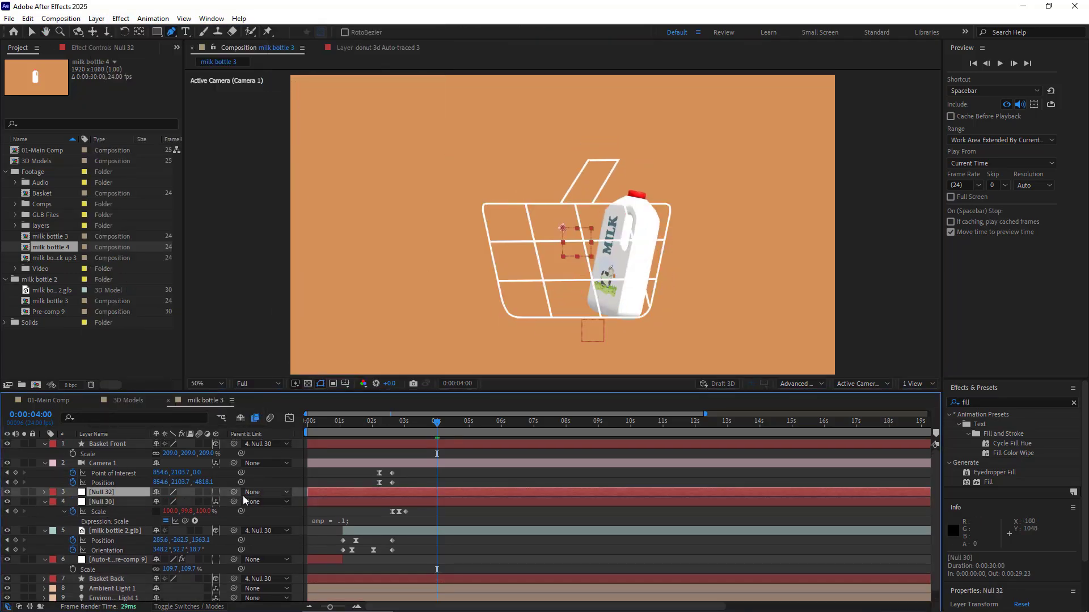
scroll(569, 108, "down", 4)
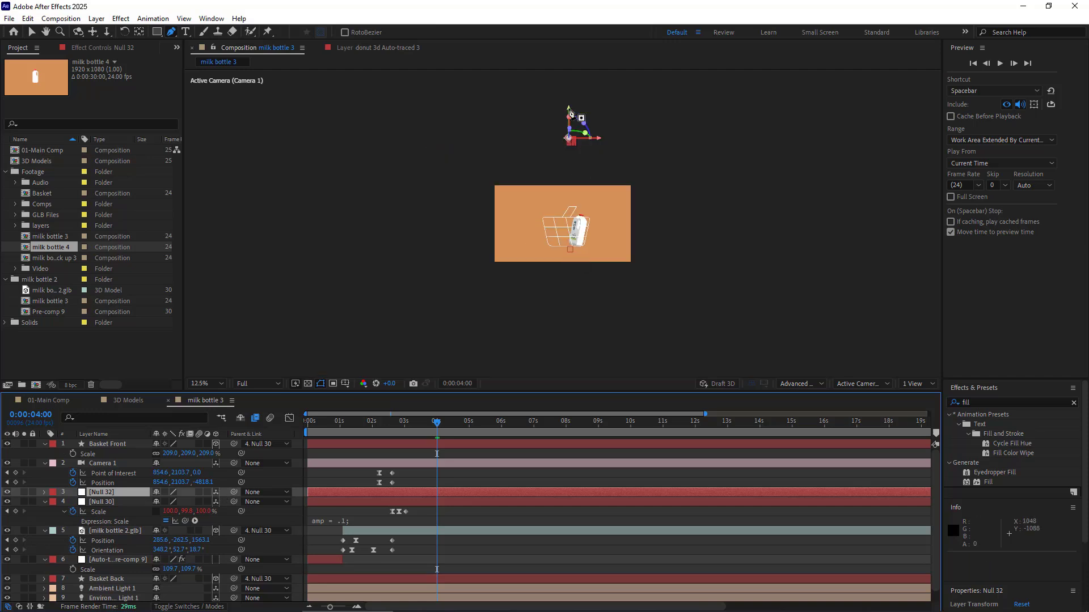
key("v")
left_click_drag(584, 138, 554, 182)
scroll(593, 137, "up", 4)
left_click_drag(611, 214, 605, 213)
key("shift+slash")
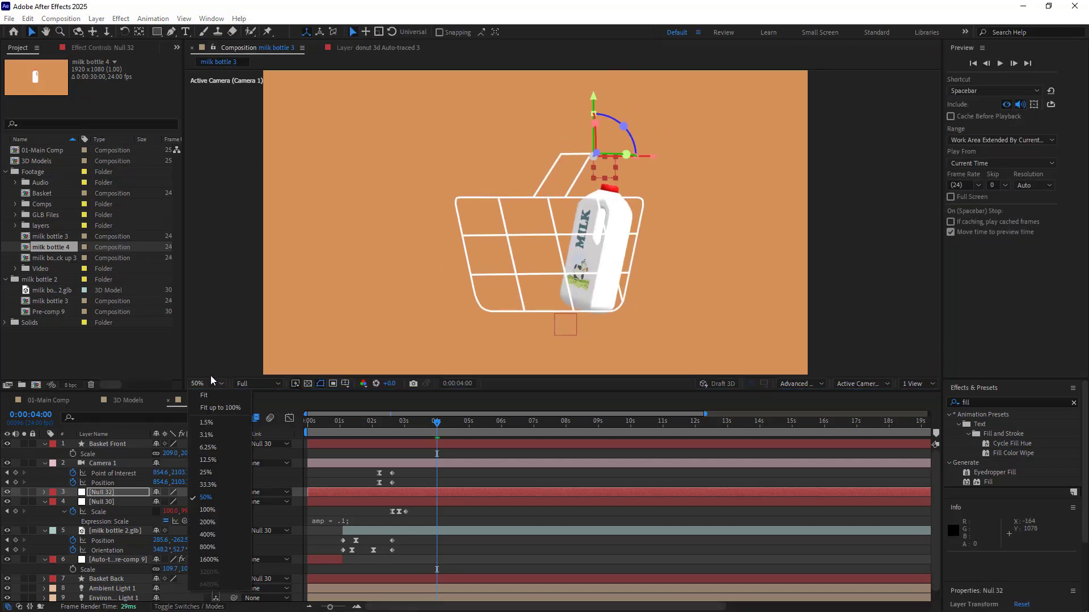
left_click(100, 503)
left_click_drag(233, 501, 101, 493)
Set a starting Position keyframe on Null 32 at 0:00:04:00
left_click(97, 492)
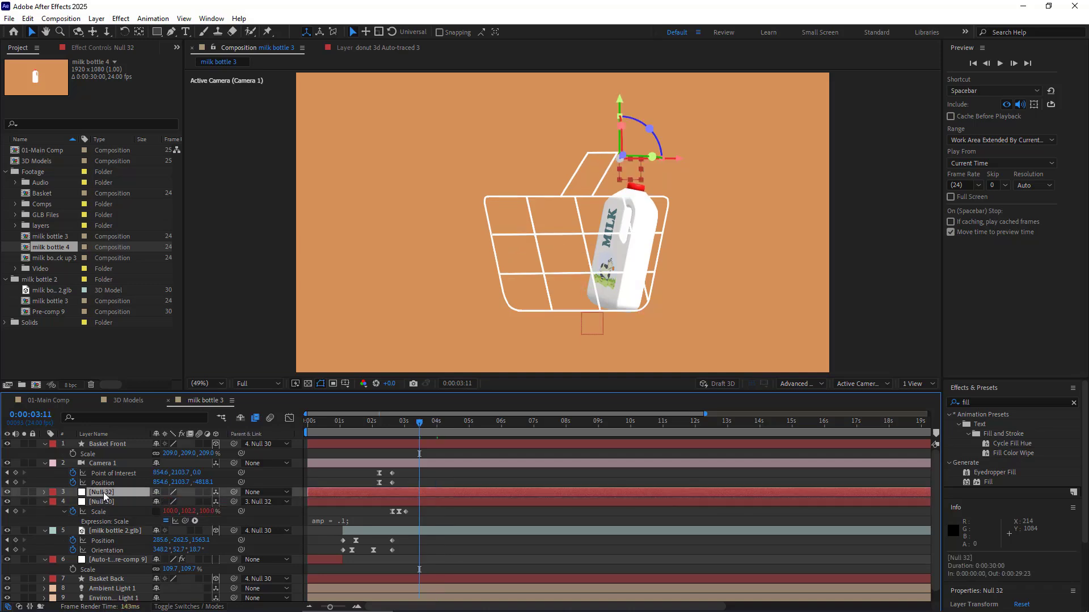
left_click(457, 383)
type("400")
key("Return")
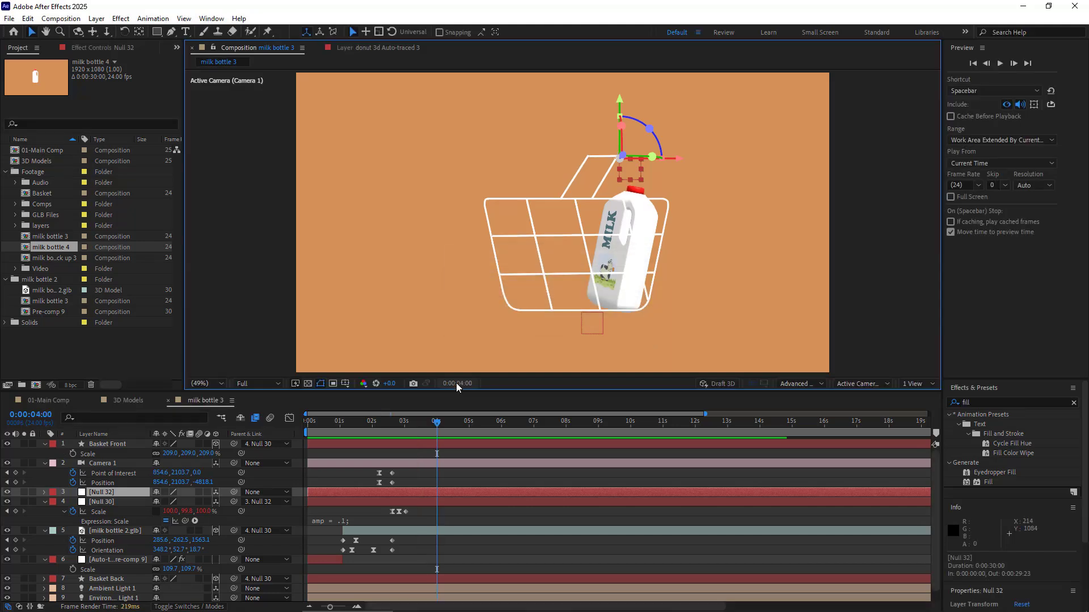
key("p")
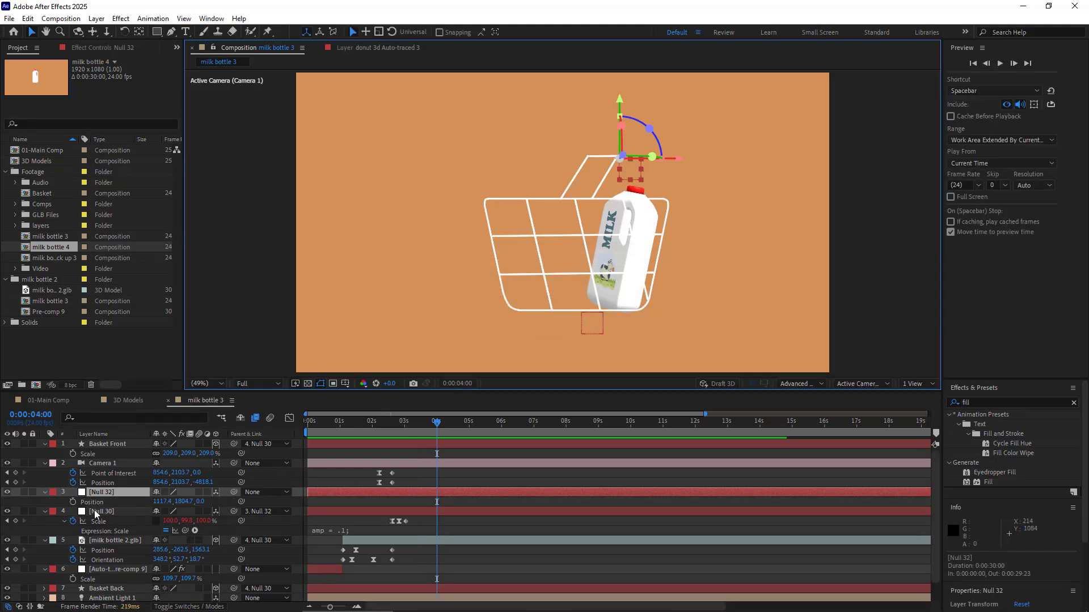
left_click(73, 502)
Raise Null 32 at 5 seconds to lift the basket, then slide it far left at 6 seconds
left_click(458, 383)
type("500")
key("Return")
left_click_drag(619, 116, 621, 66)
left_click(502, 423)
left_click(459, 384)
key("Return")
left_click_drag(674, 120, 165, 182)
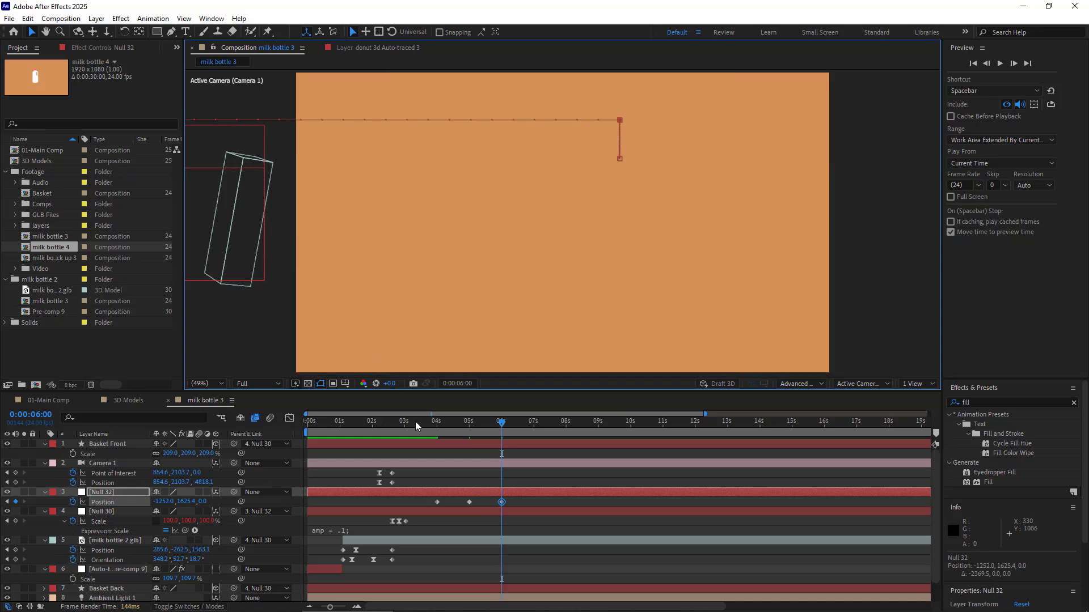
Make the 5-second Position keyframe Bezier, temporally and spatially, and curve the motion path
right_click(470, 502)
left_click(515, 461)
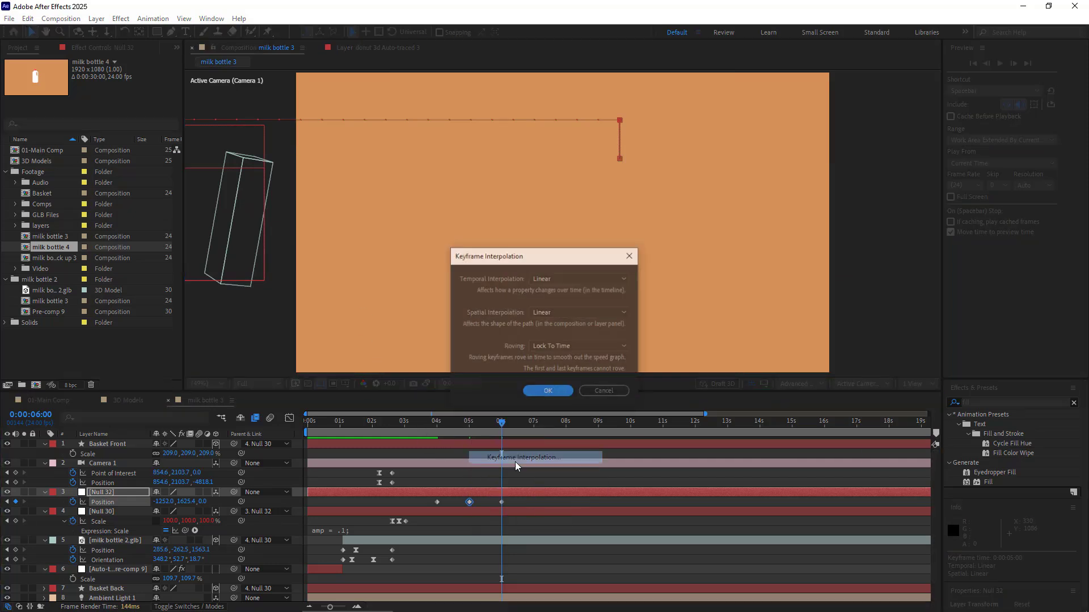
left_click(554, 280)
left_click(553, 301)
left_click(552, 313)
left_click(550, 352)
key("Return")
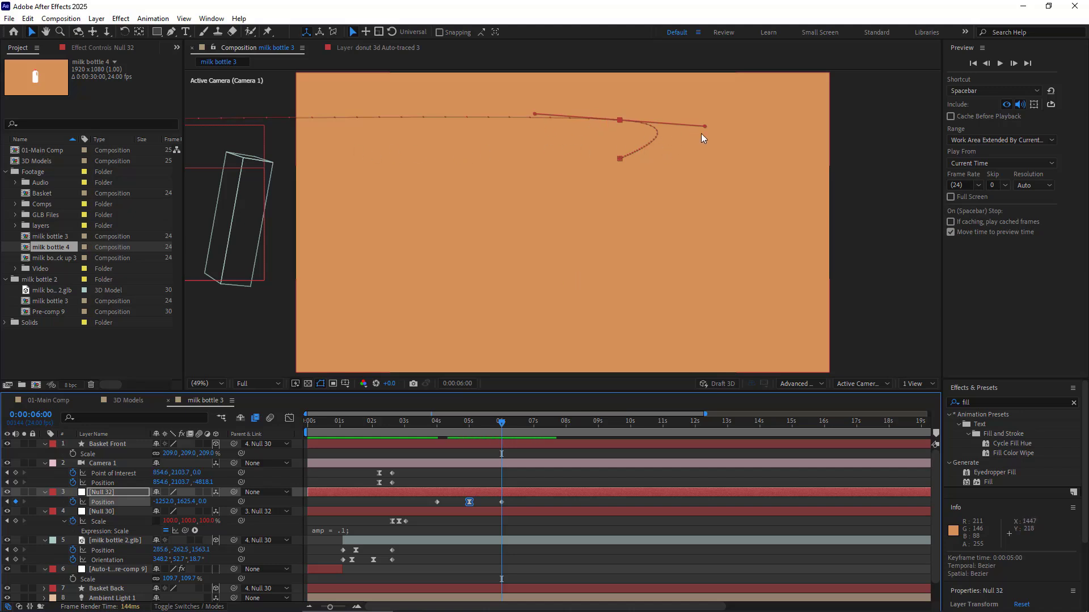
left_click_drag(705, 125, 619, 140)
left_click_drag(535, 113, 360, 210)
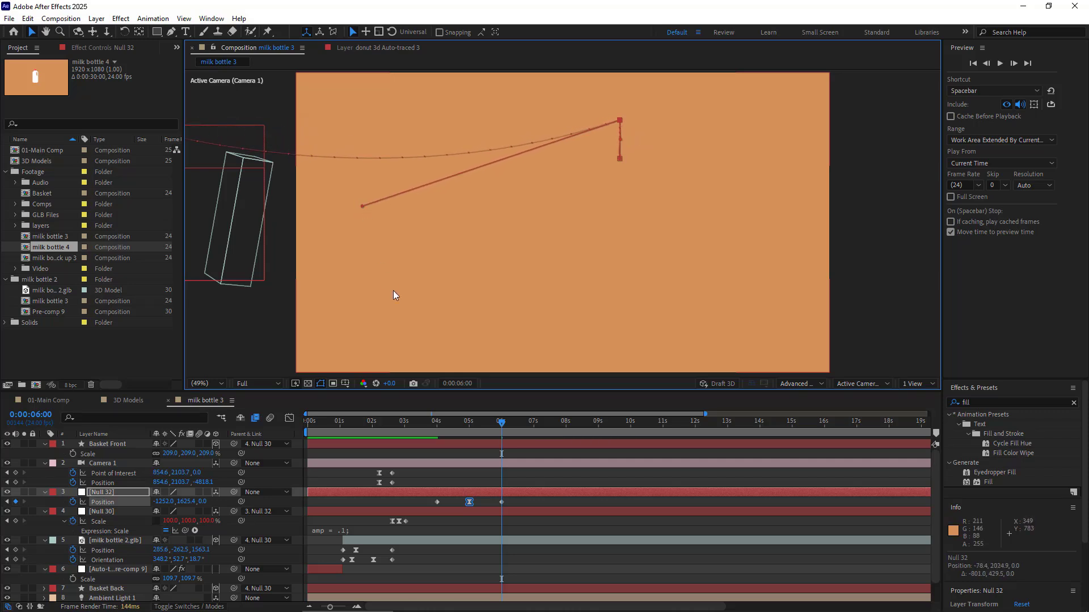
Give the 5-second keyframe 70% incoming and outgoing influence with 0 incoming speed
left_click(468, 427)
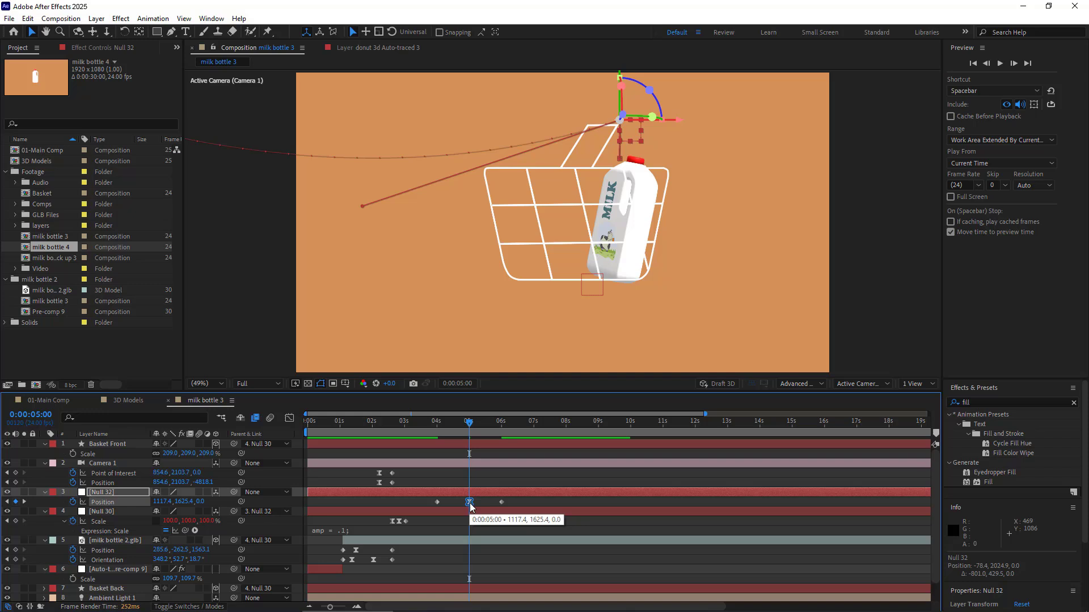
right_click(470, 503)
left_click(492, 483)
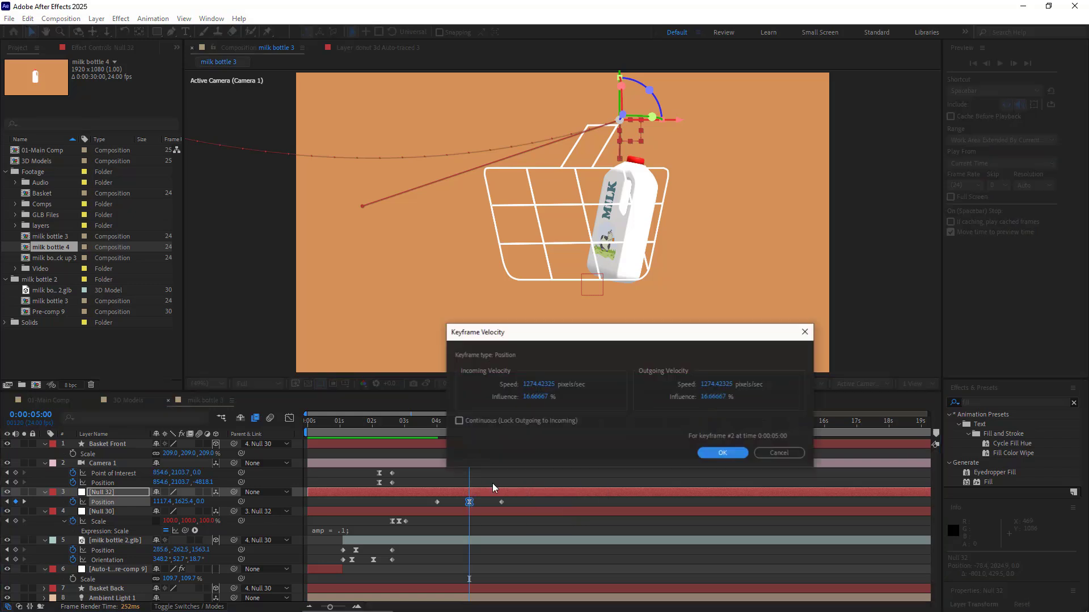
left_click(533, 398)
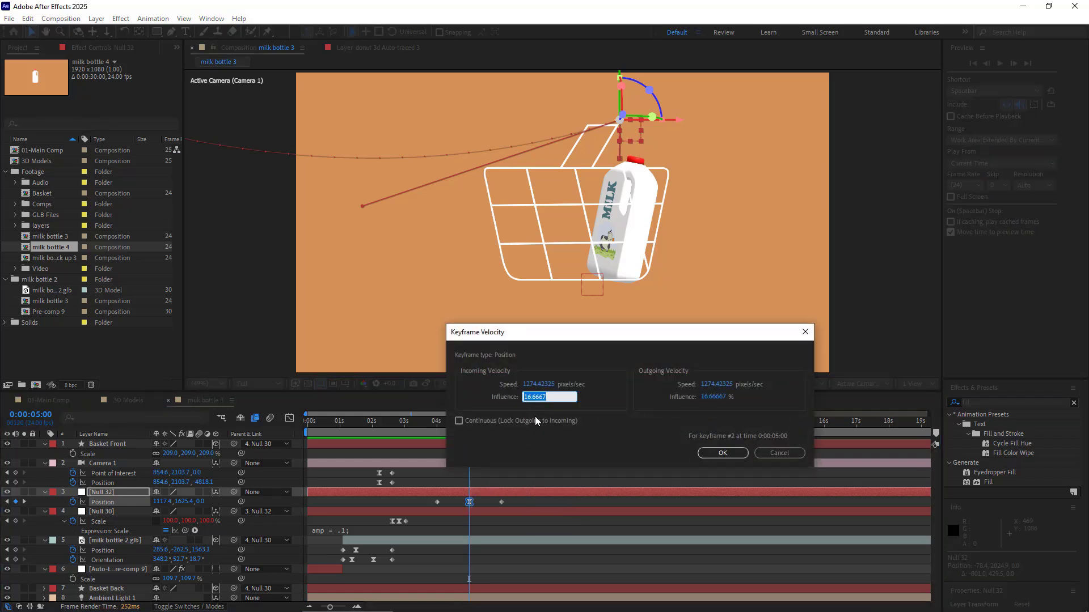
type("70")
left_click(709, 397)
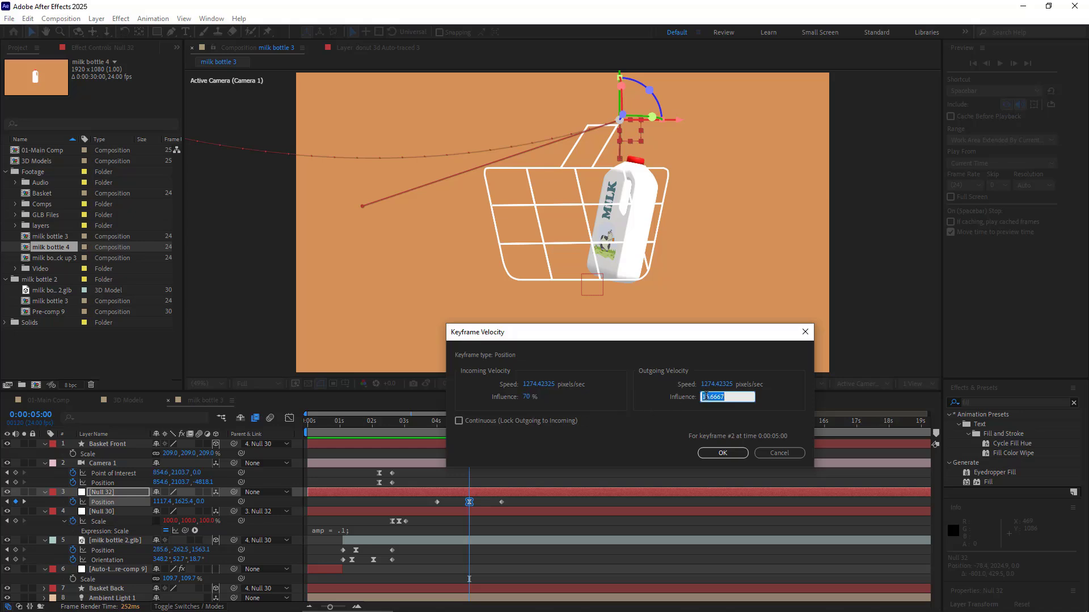
type("70")
left_click(538, 385)
type("0")
left_click(715, 384)
key("Return")
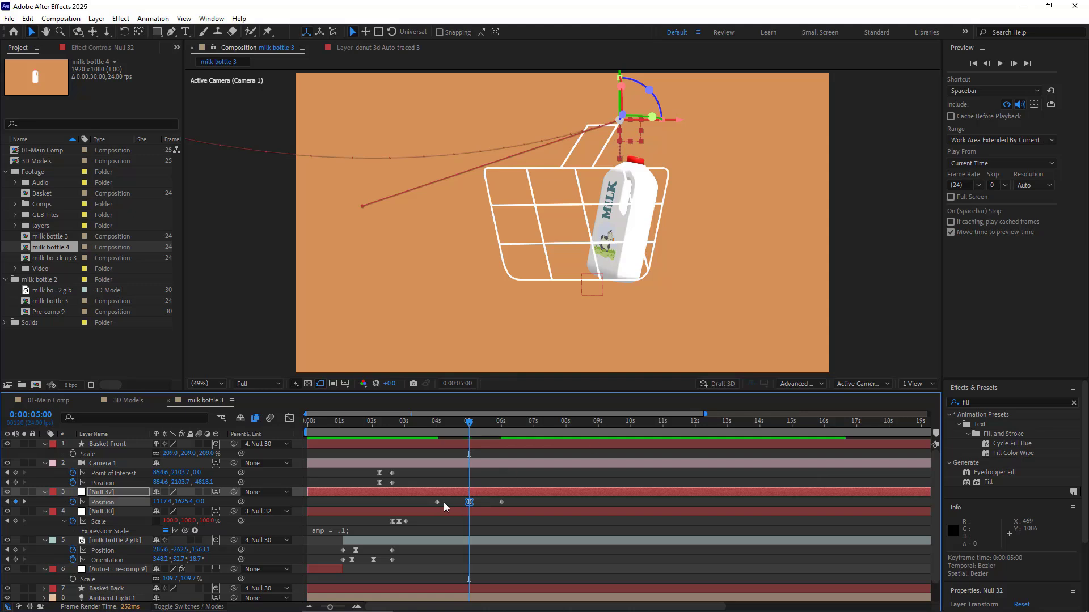
Ease the 4-second keyframe with 30% influence and preview the basket lift
right_click(437, 502)
left_click(468, 483)
left_click(529, 398)
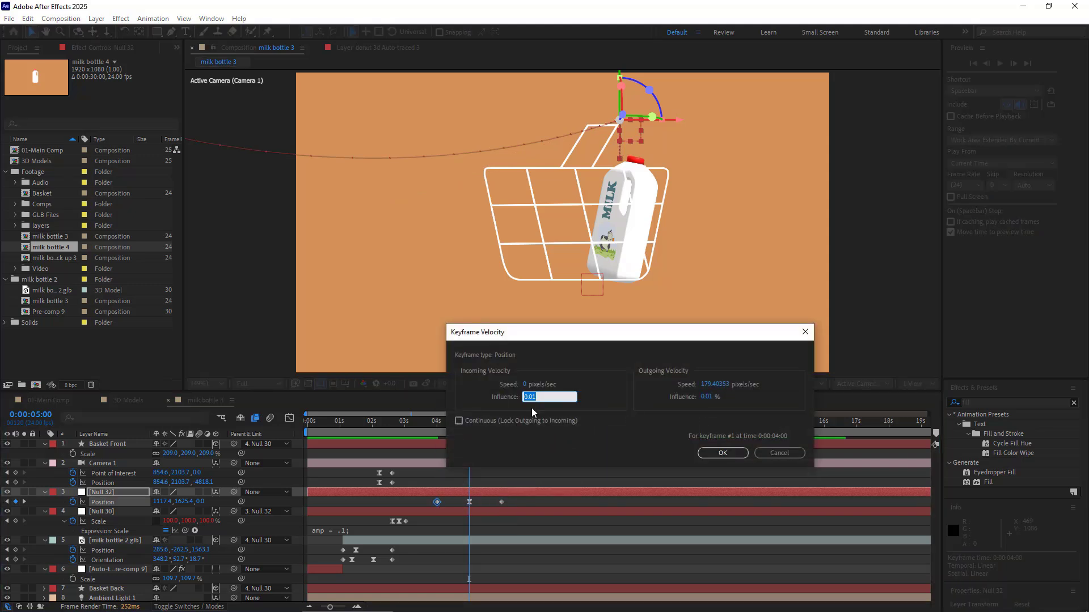
type("30")
left_click(703, 408)
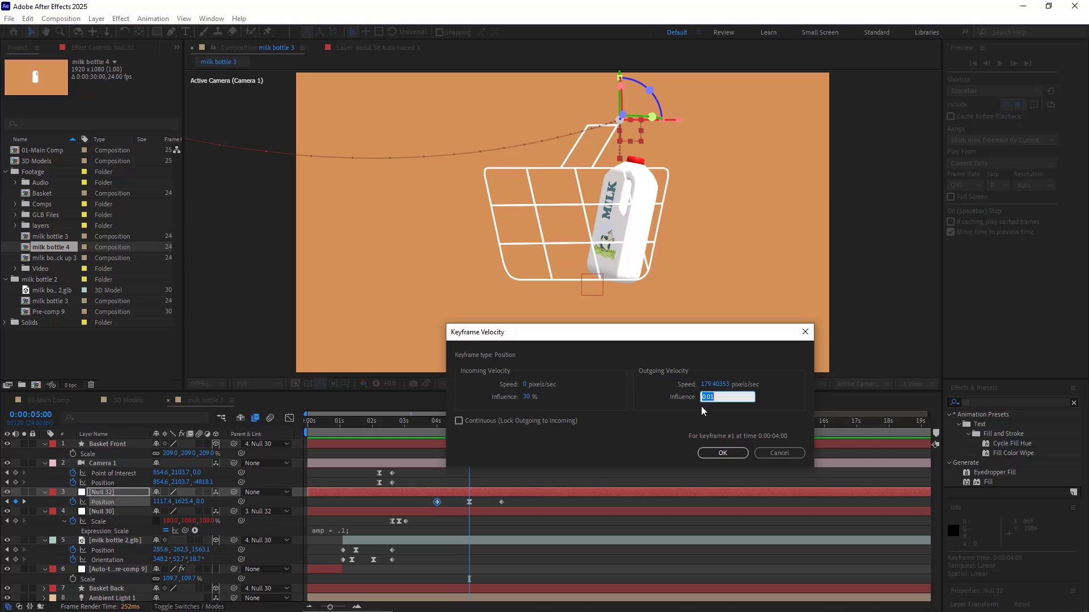
type("30")
left_click(722, 452)
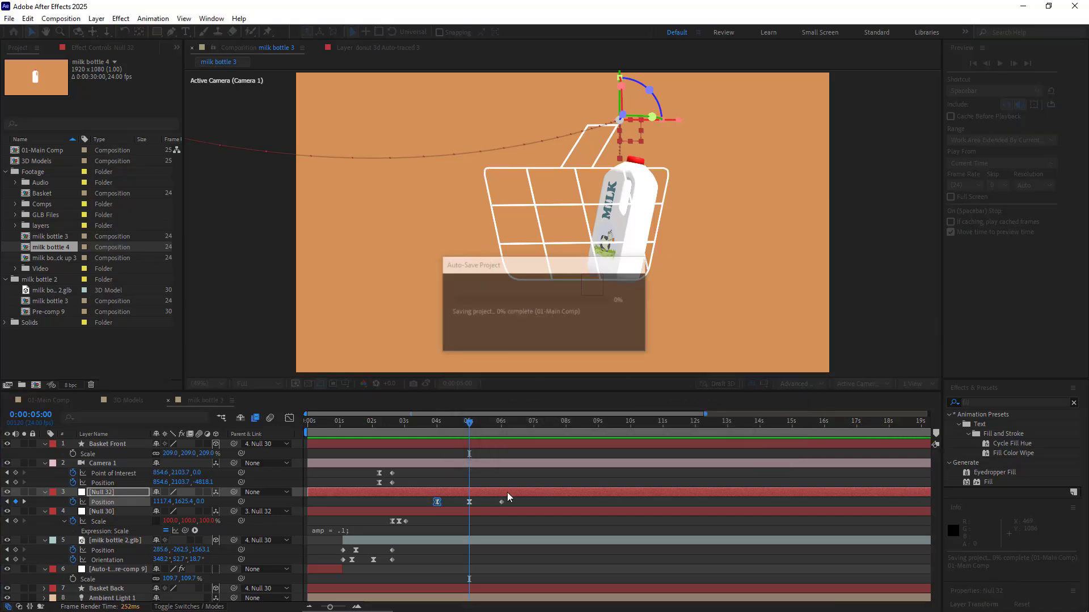
left_click_drag(468, 425, 433, 431)
key("space")
Give the 6:00 Position keyframe 70% incoming influence and 0 incoming speed
left_click_drag(475, 426, 501, 434)
left_click(501, 501)
right_click(501, 503)
left_click(526, 483)
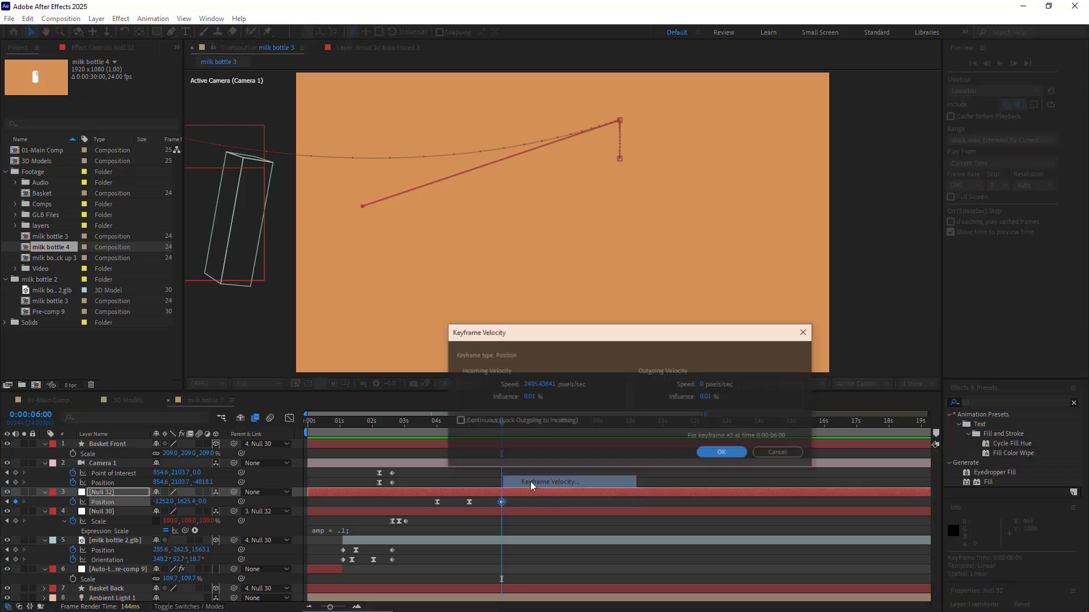
left_click(536, 400)
type("7")
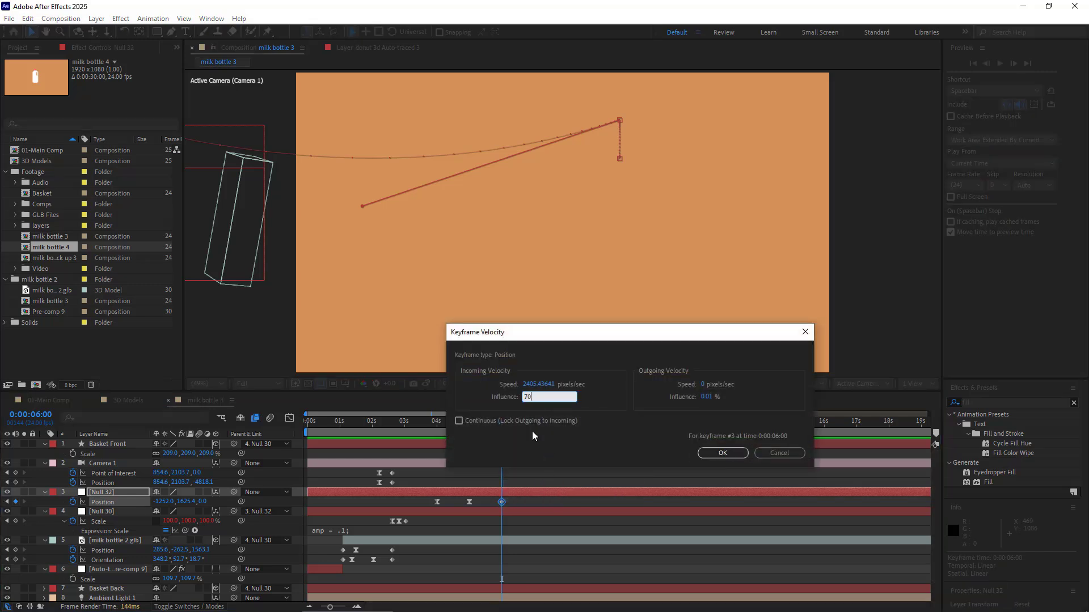
type("0")
left_click(543, 385)
type("0.")
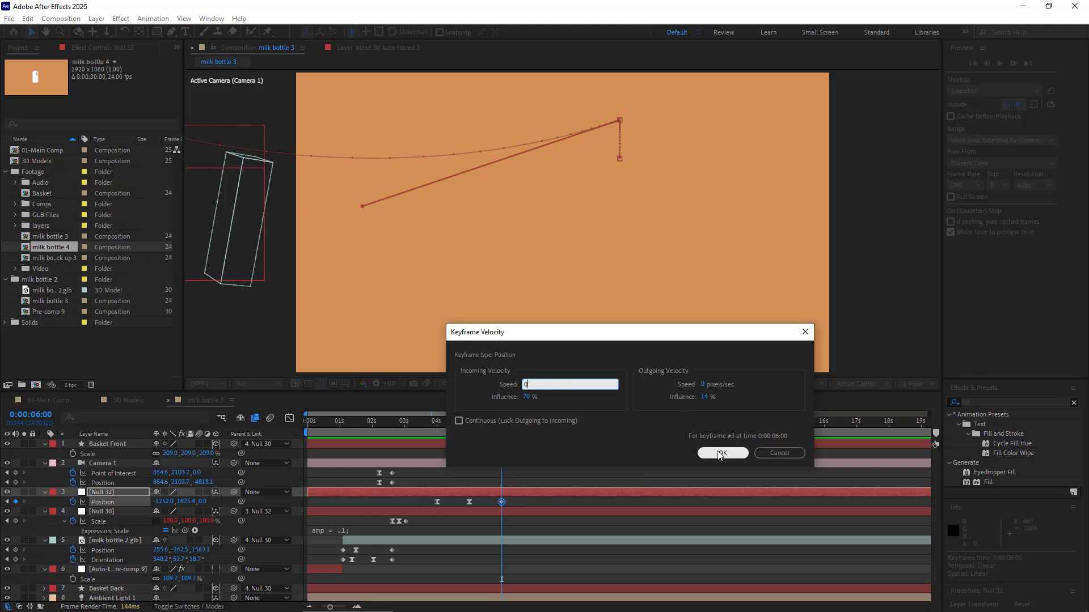
left_click(723, 452)
left_click(435, 425)
Key Null 32's Z Rotation at 0° on 4:00 and 14° on 5:00
key("space")
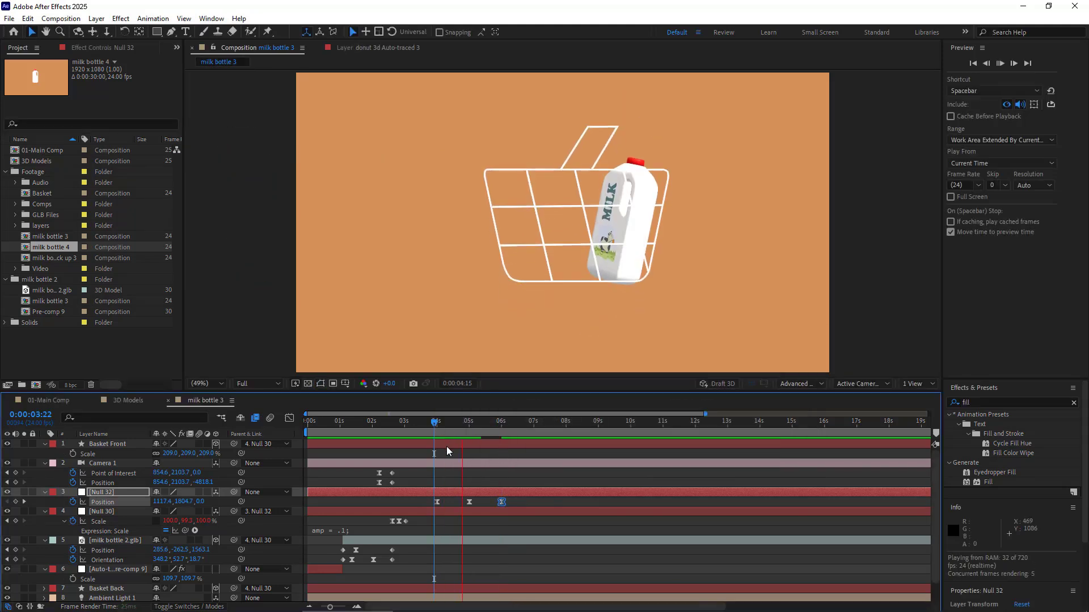
left_click(469, 426)
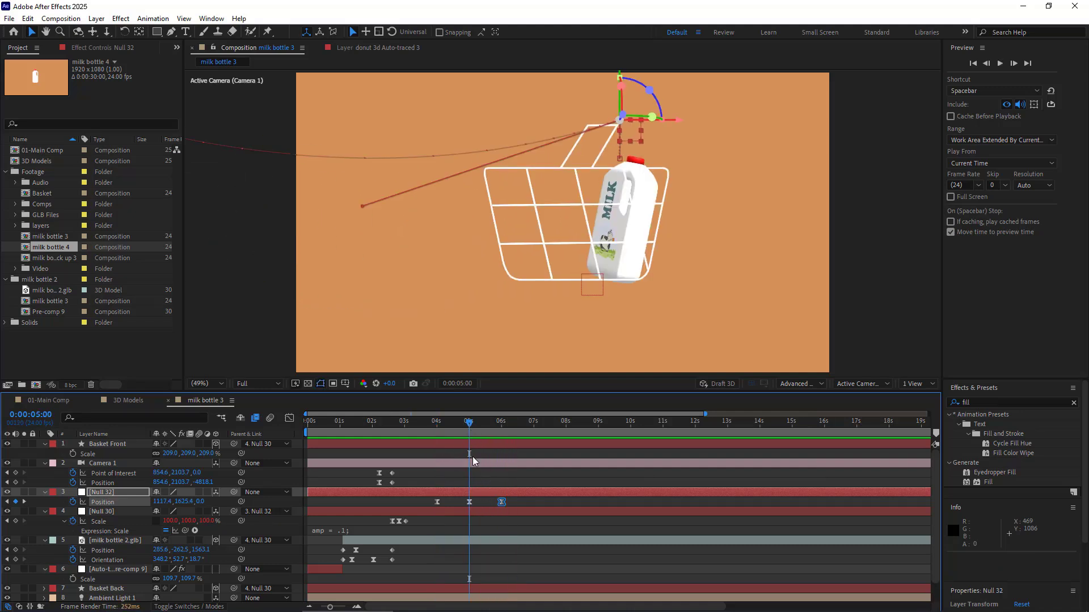
left_click(469, 502)
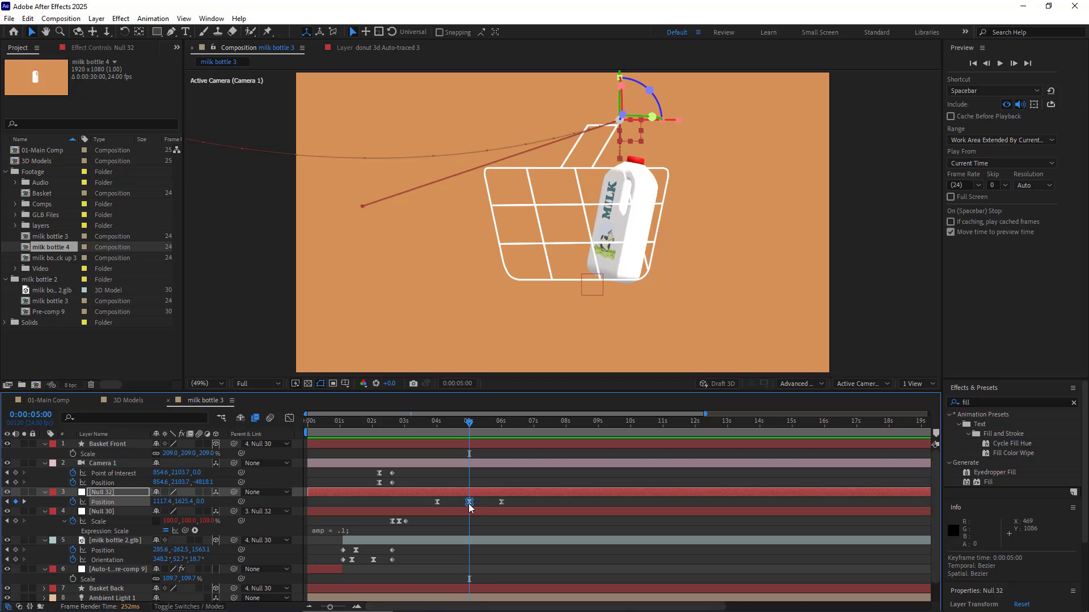
key("shift+r")
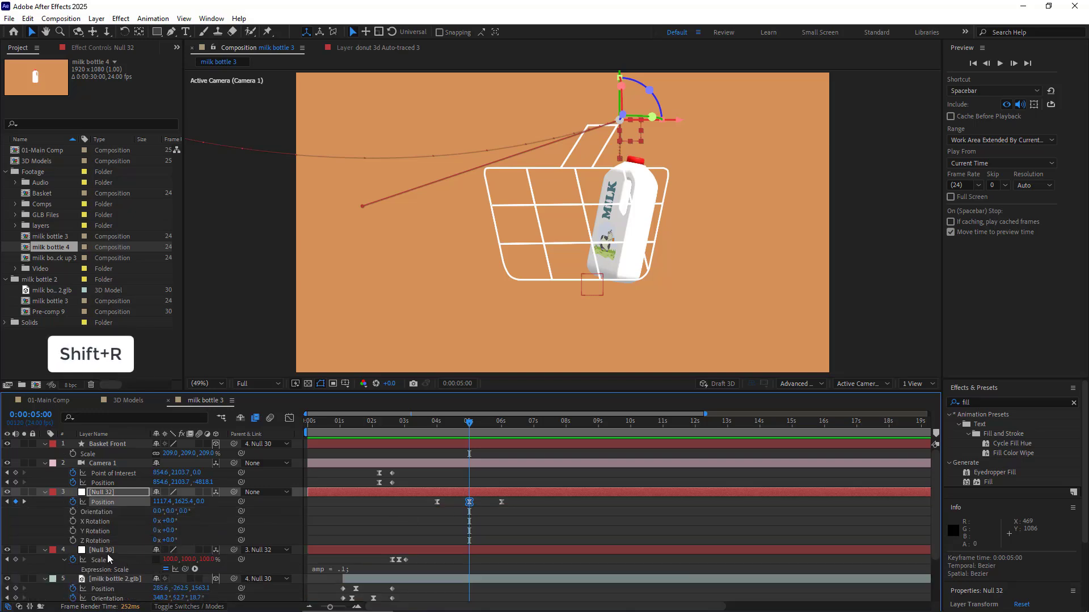
left_click(73, 541)
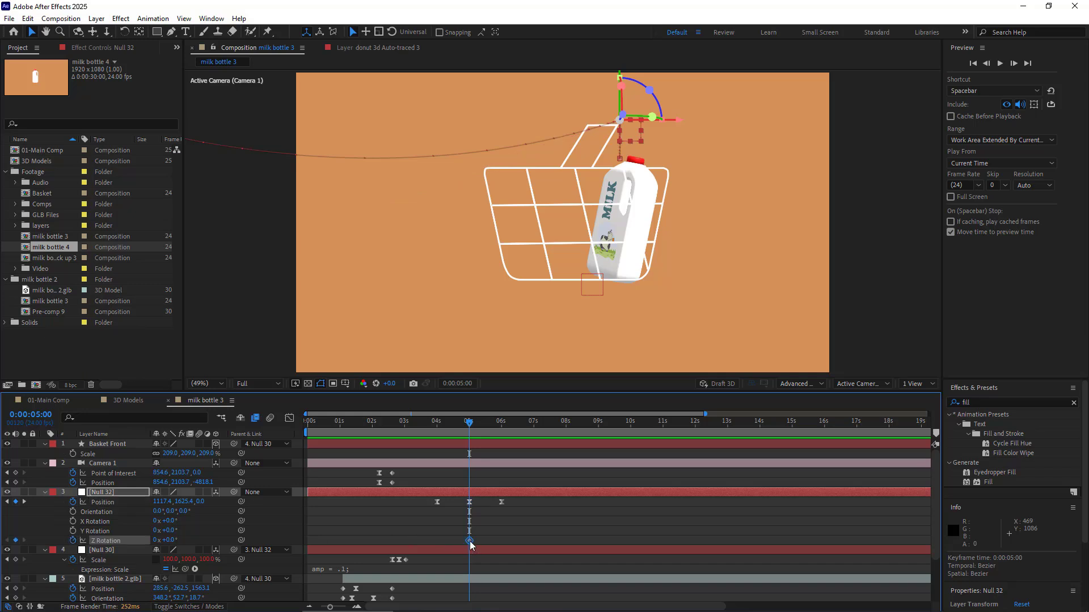
left_click_drag(470, 540, 437, 545)
type("14")
key("Return")
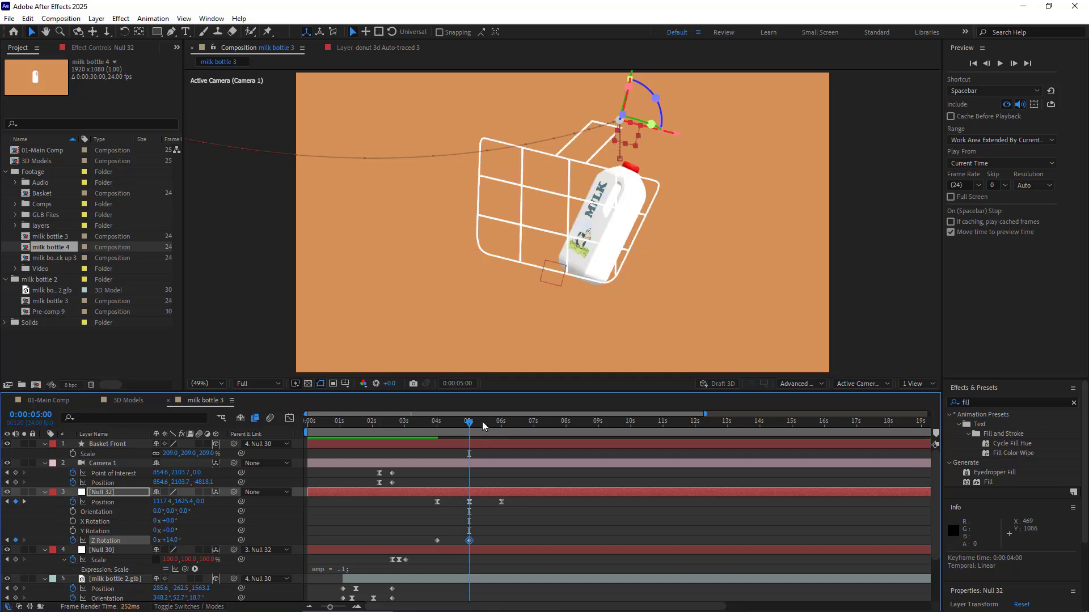
Add a -12° Z Rotation key at 5:19 and preview the swing
left_click_drag(483, 425, 495, 426)
left_click(170, 541)
type("-12")
key("Return")
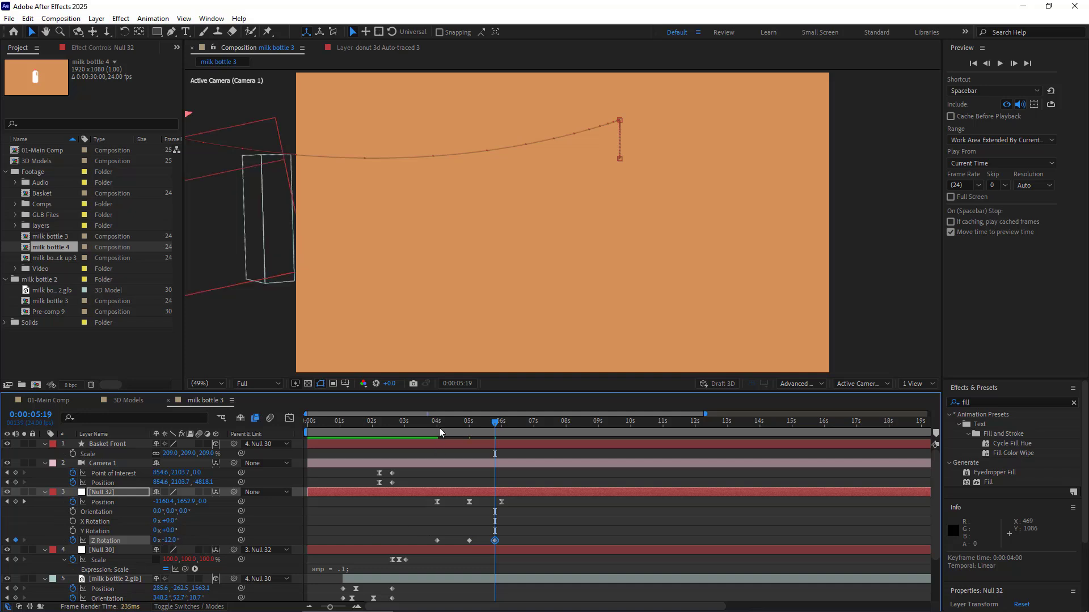
left_click_drag(440, 427, 424, 426)
key("space")
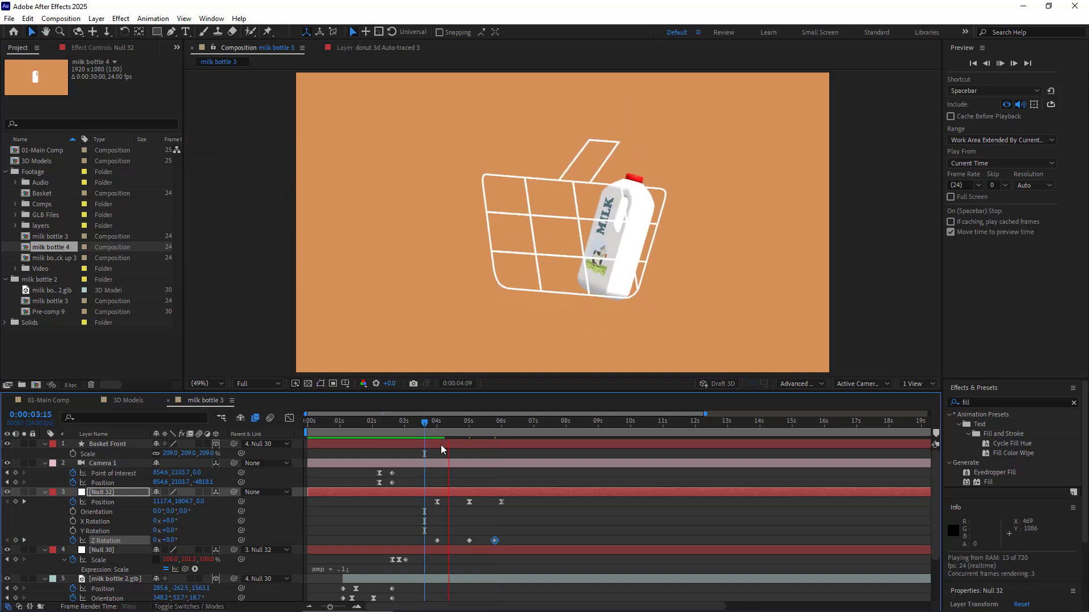
key("space")
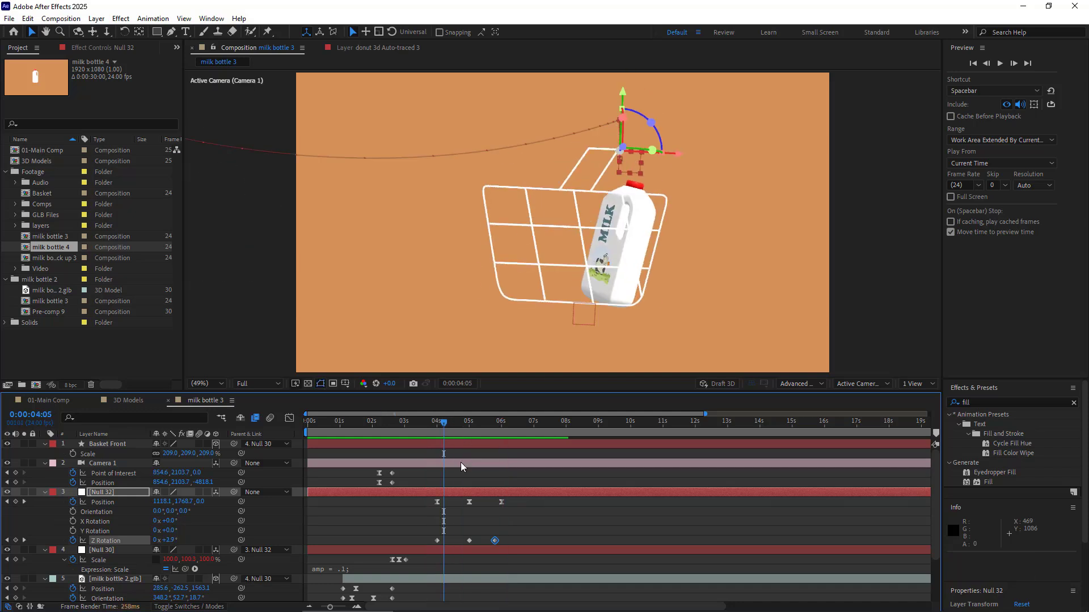
Apply Easy Ease to the three Z Rotation keyframes and preview the eased swing
left_click_drag(512, 526, 437, 545)
right_click(437, 540)
mouse_move(572, 533)
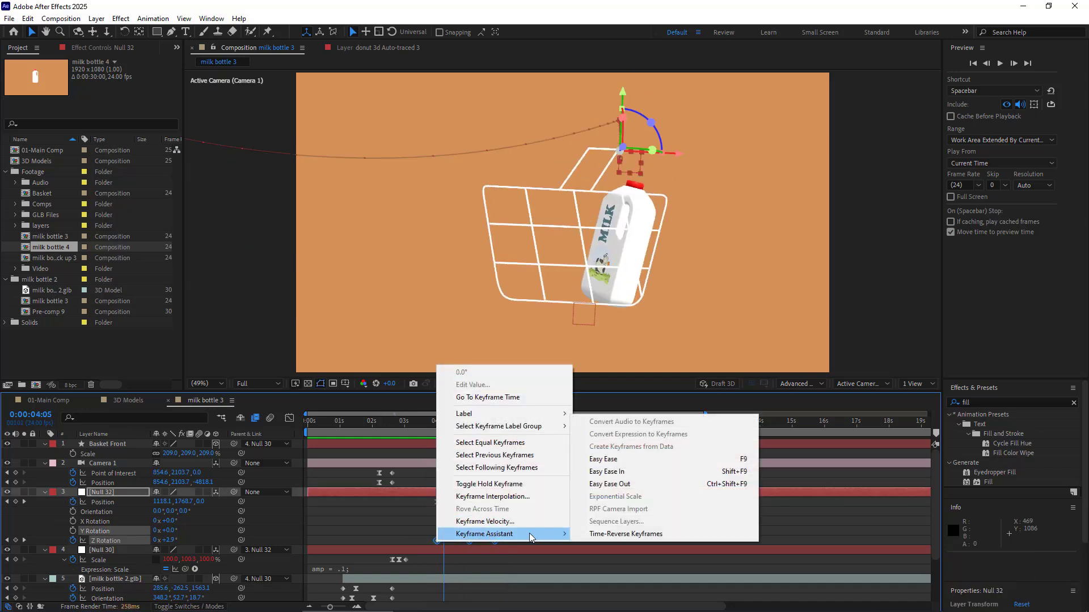
left_click(602, 459)
key("space")
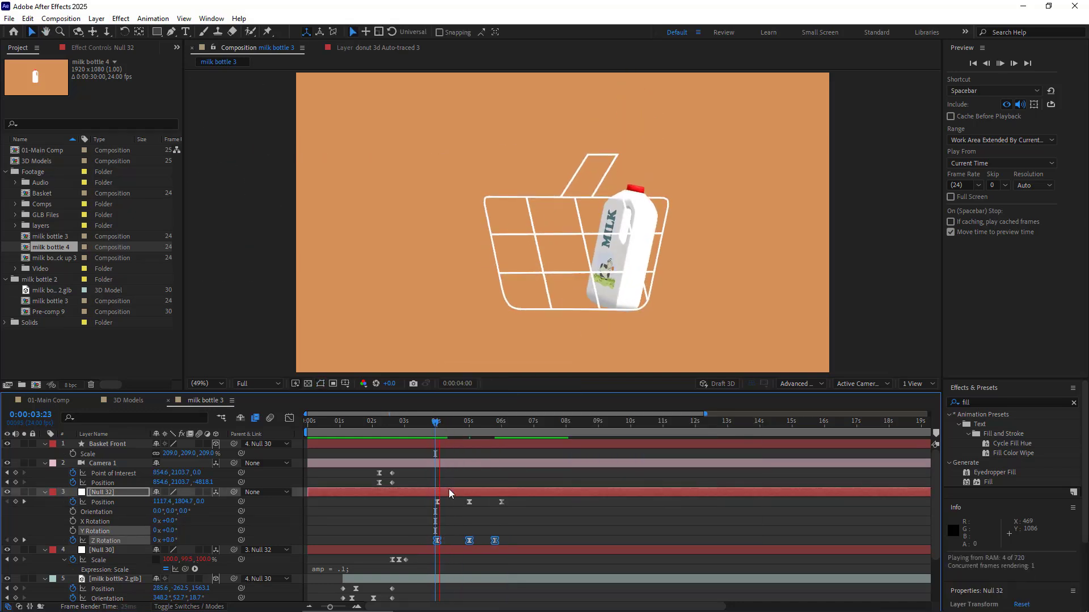
key("space")
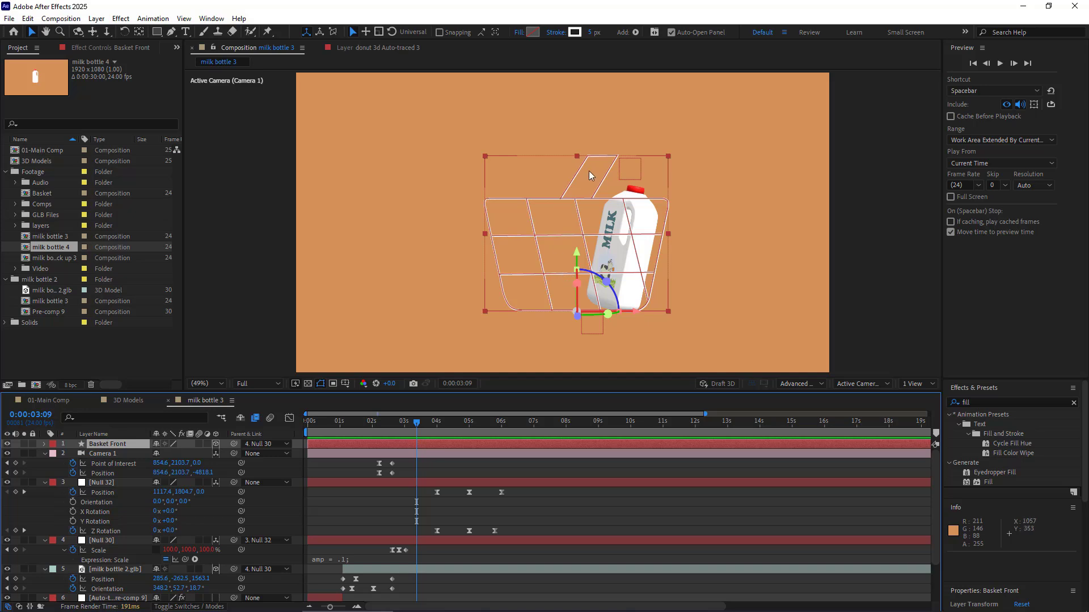
Enable Path keyframing on Basket Front and move the layer below Null 32
scroll(104, 567, "down", 3)
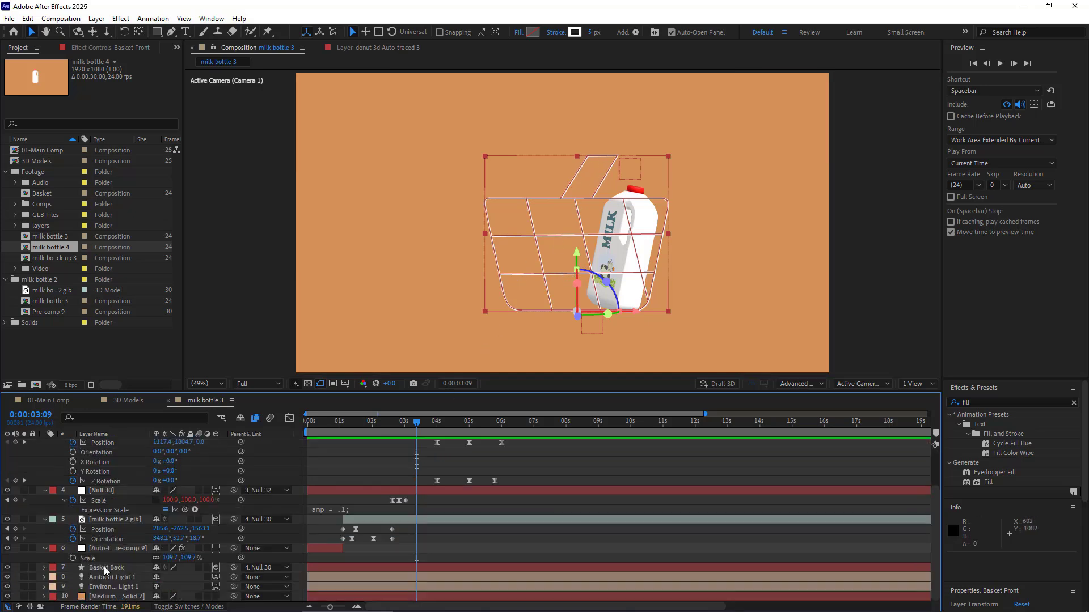
left_click(101, 569)
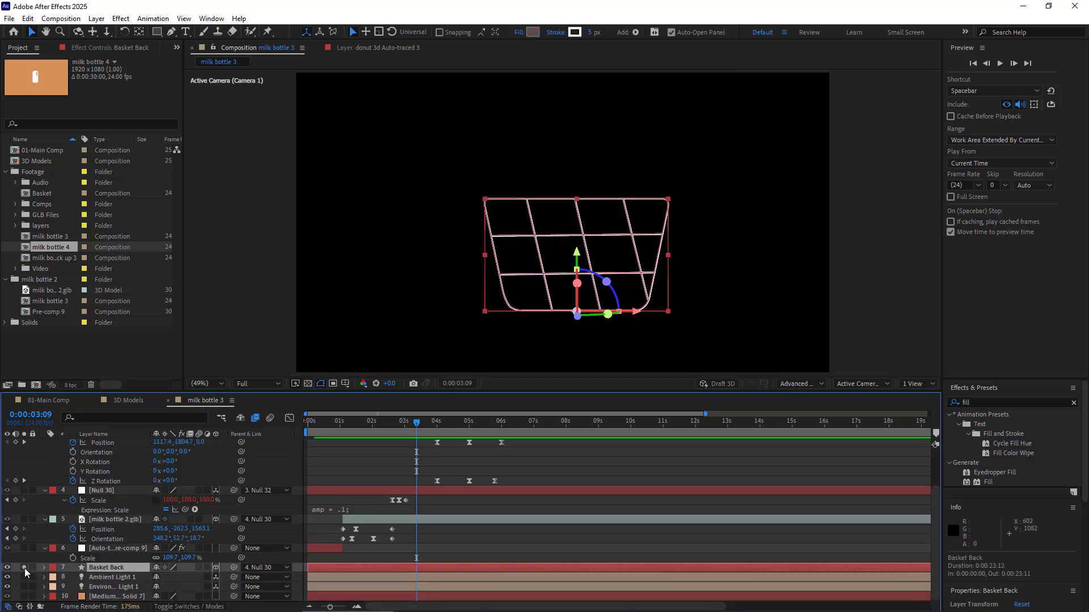
scroll(205, 553, "up", 3)
left_click(108, 444)
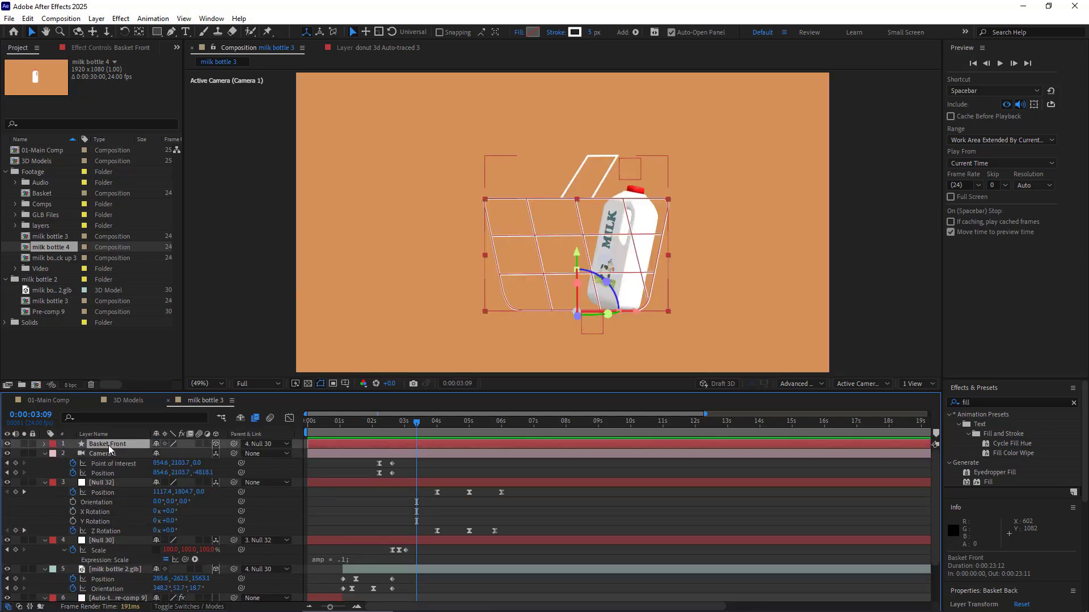
key("u")
key("u")
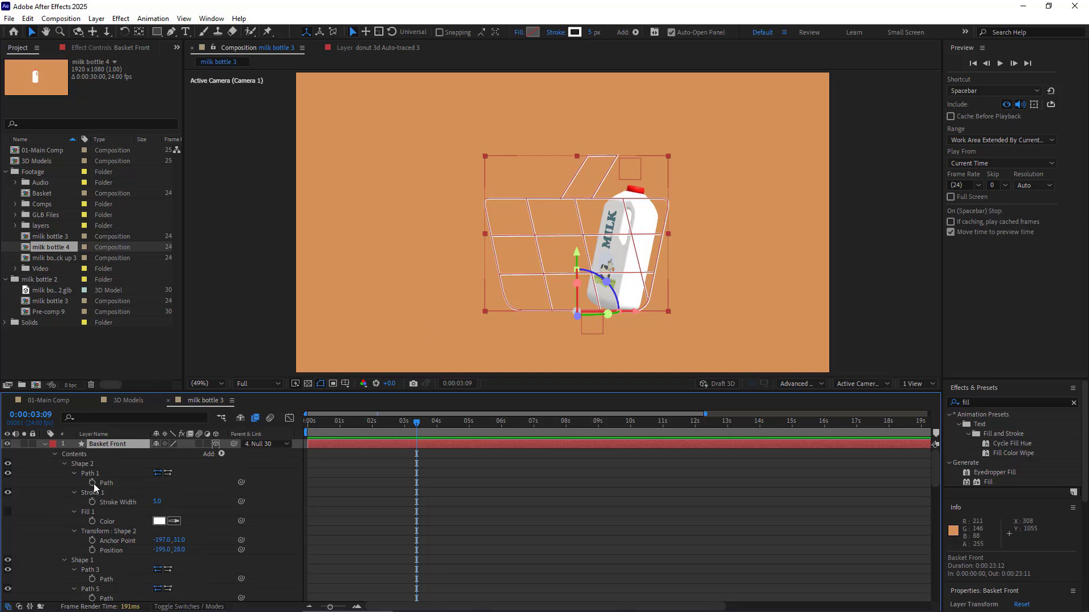
left_click(93, 483)
key("u")
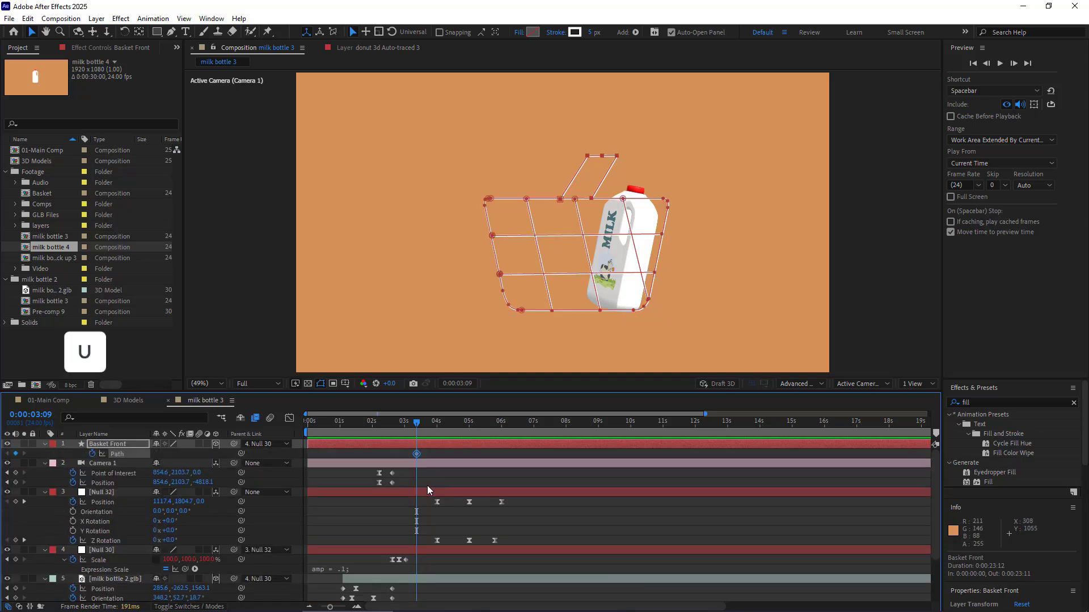
left_click_drag(108, 444, 100, 543)
At 3:18, shift the handle's top-left path vertices to the left
left_click(429, 428)
double_click(564, 192)
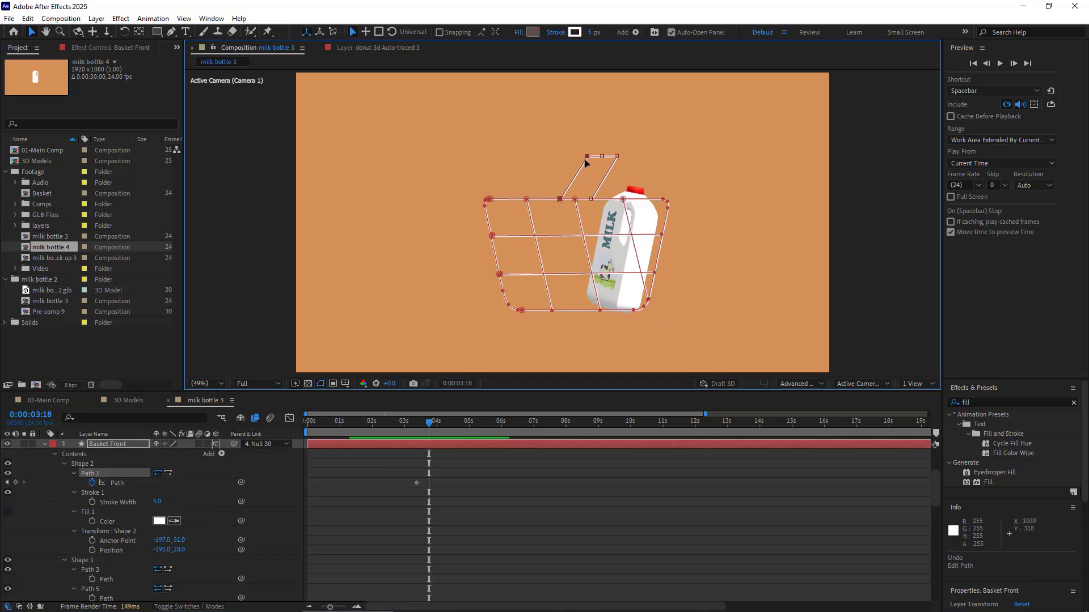
left_click_drag(587, 161, 557, 147)
mouse_move(413, 428)
left_mouse_down()
mouse_move(430, 426)
mouse_move(416, 430)
left_mouse_up()
scroll(401, 509, "down", 10)
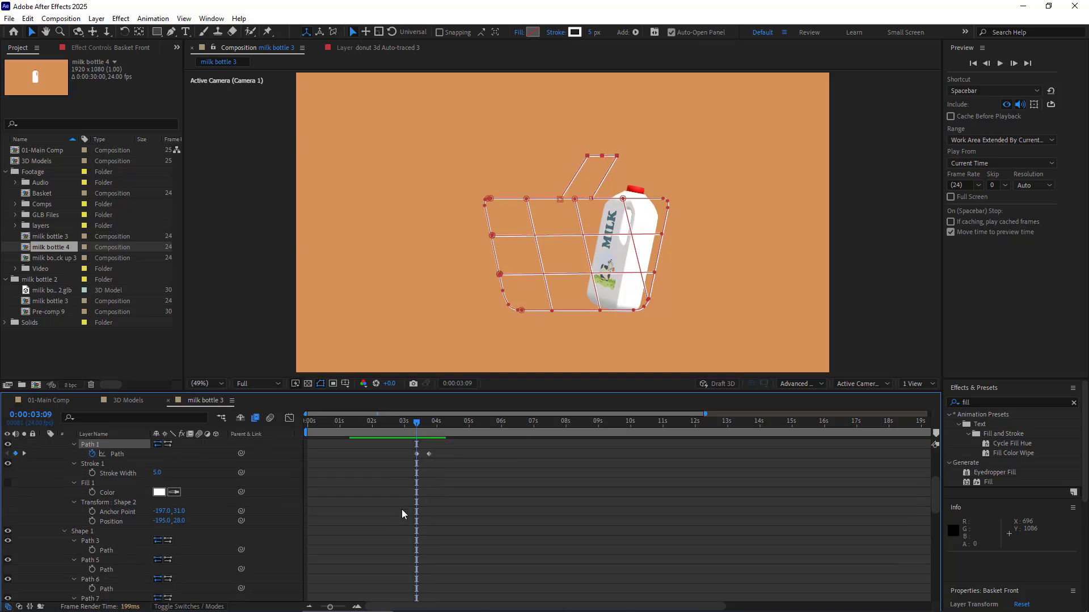
left_click(106, 568)
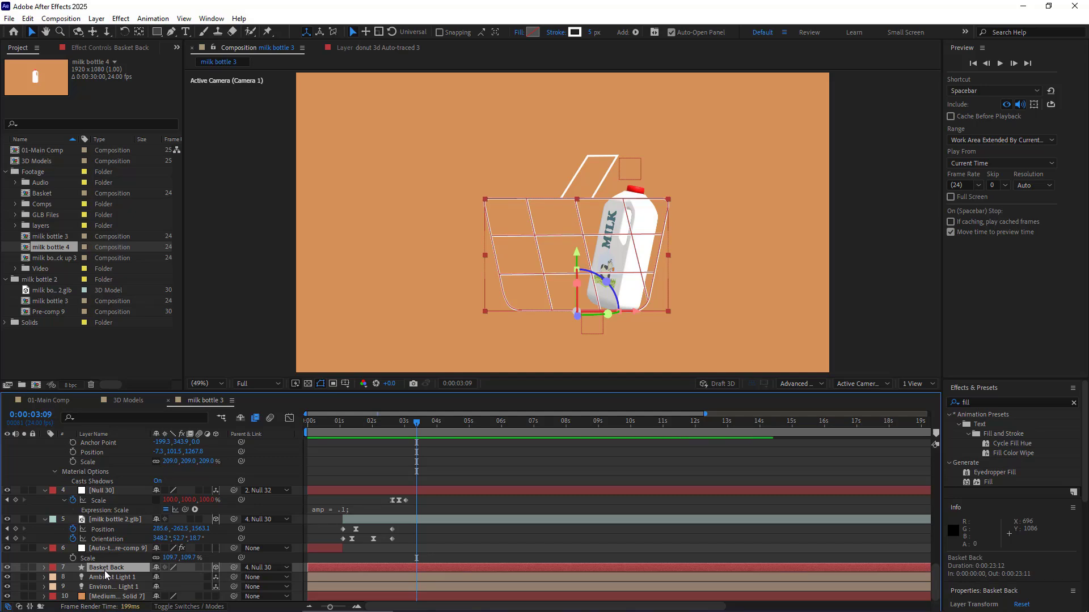
Show Basket Back's Position and Basket Front's Path, then slide Basket Back left at 3:18
key("p")
scroll(432, 495, "up", 5)
key("p")
left_click(424, 469)
key("u")
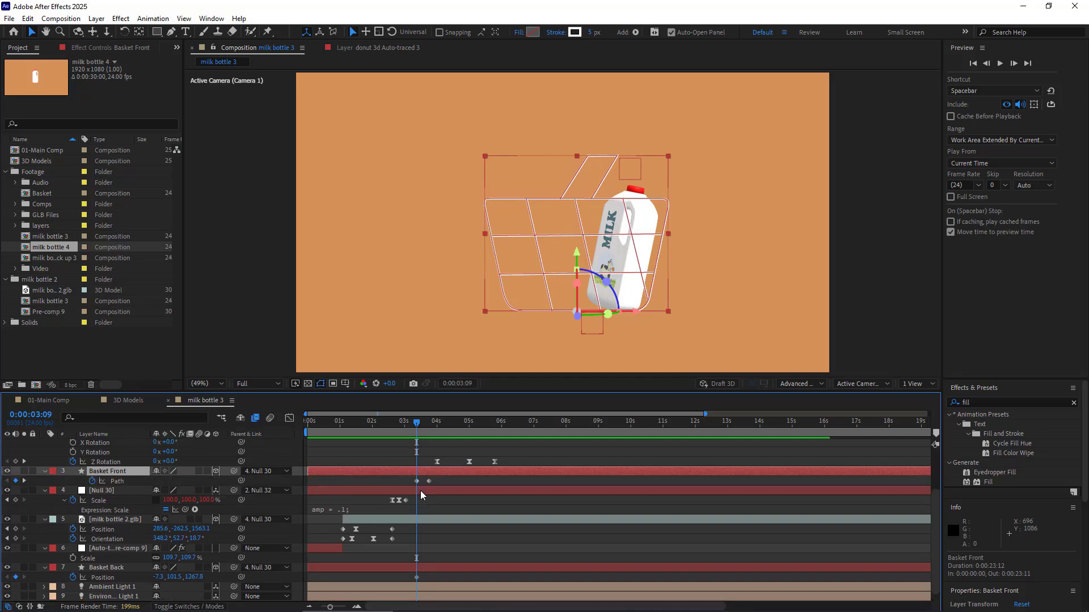
left_click_drag(423, 423, 429, 422)
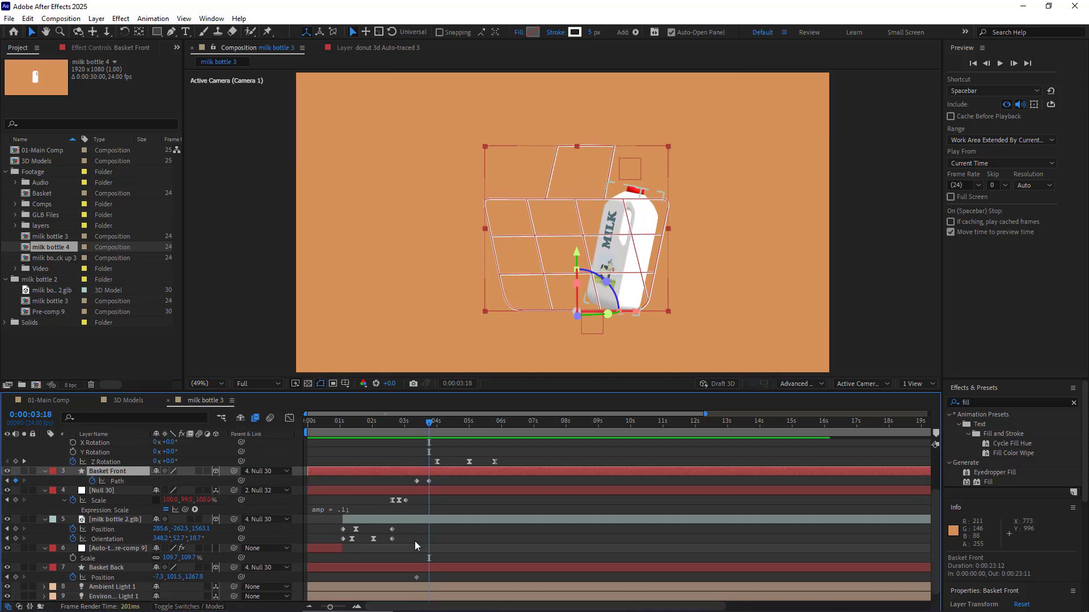
scroll(415, 546, "down", 1)
left_click(426, 560)
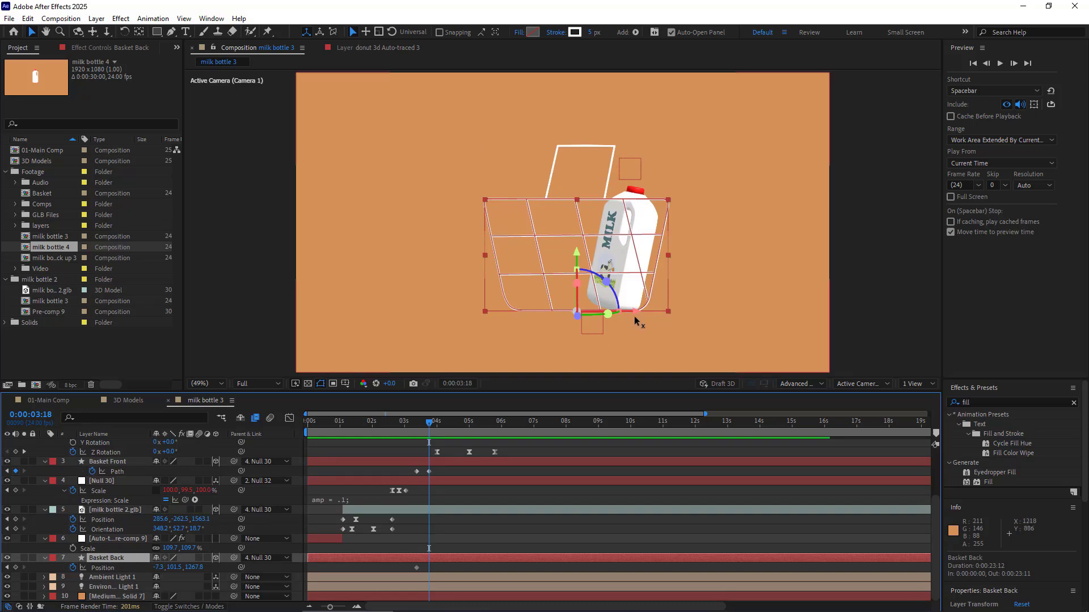
left_click_drag(631, 312, 607, 309)
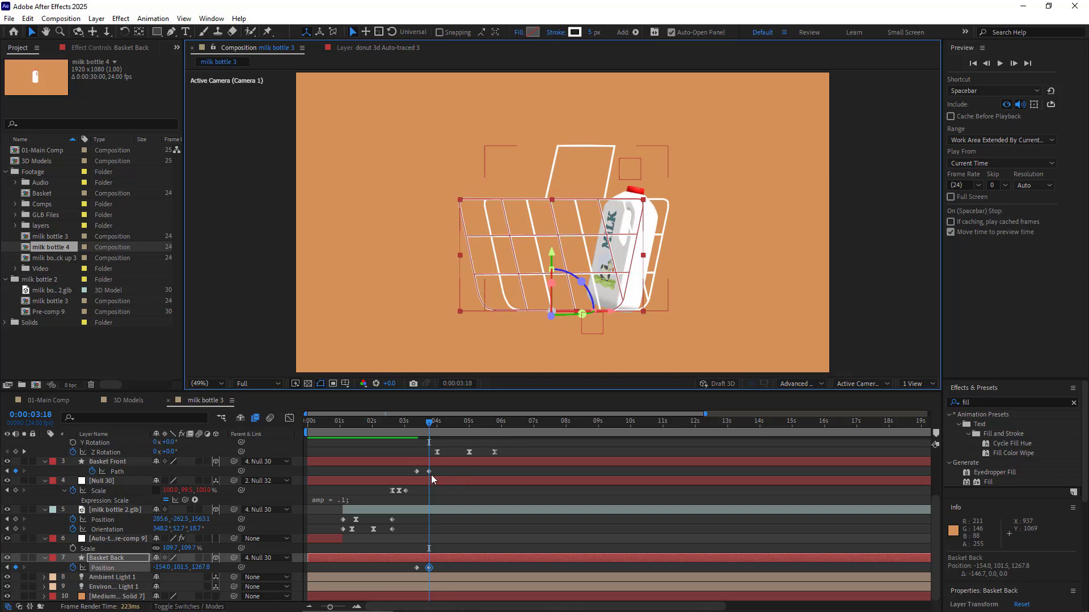
Easy Ease Out the basket keyframes on three layers, shift them later, then rewind early
left_click_drag(431, 472, 413, 571)
right_click(414, 572)
mouse_move(482, 561)
left_click(595, 513)
scroll(454, 509, "up", 1)
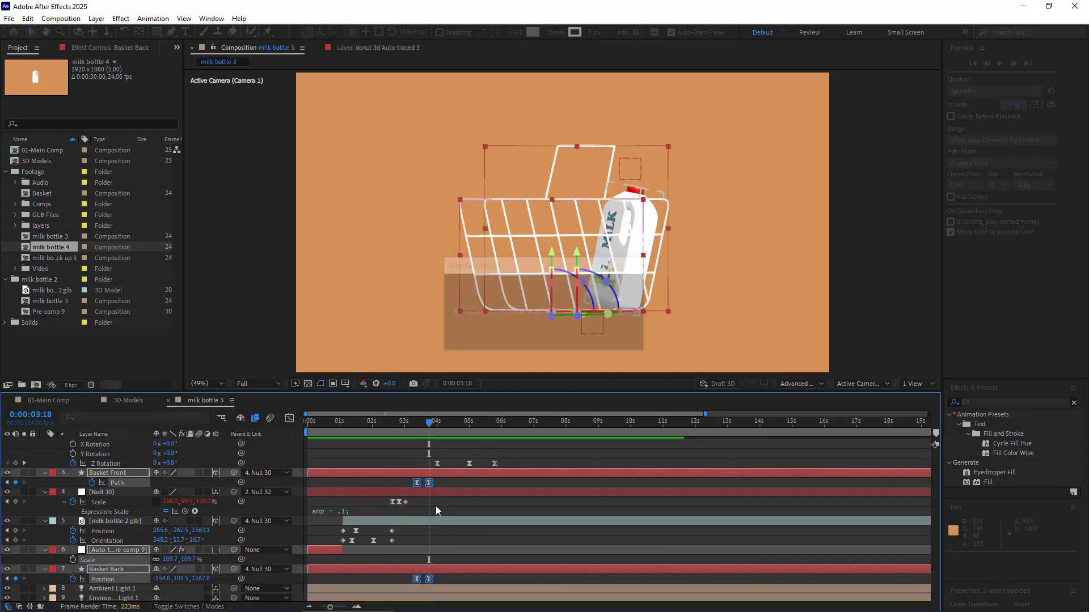
left_click_drag(416, 483, 436, 483)
left_click(436, 436)
scroll(468, 488, "up", 3)
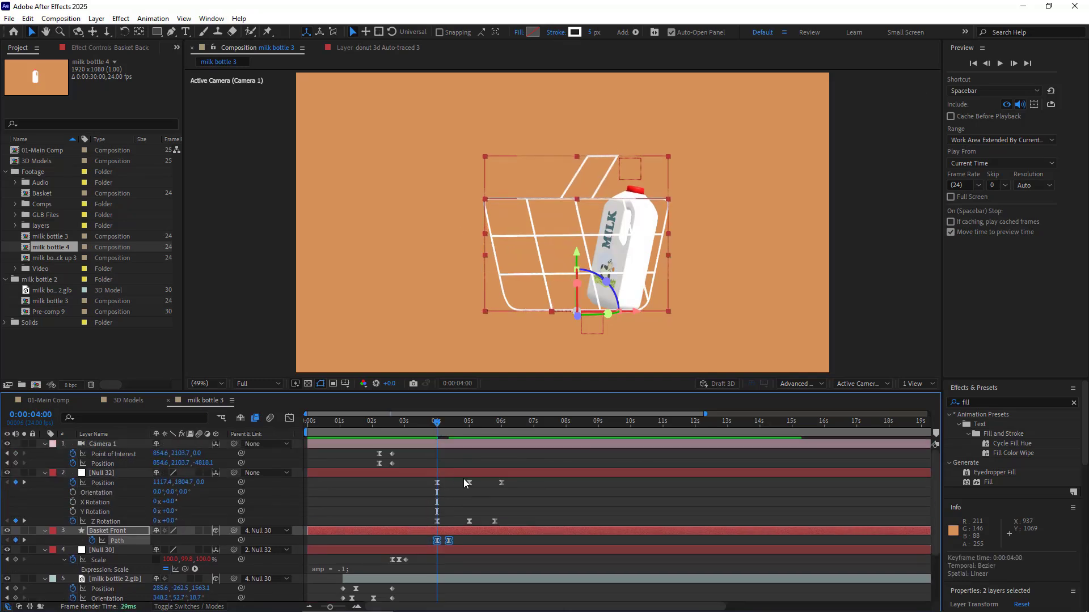
scroll(453, 515, "down", 3)
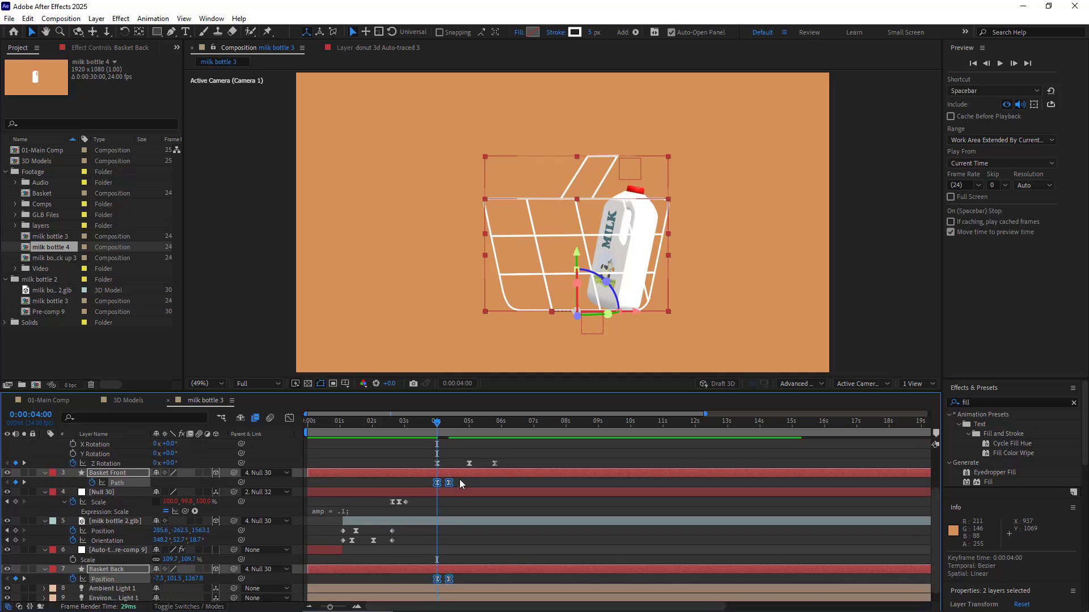
left_click_drag(459, 480, 467, 577)
left_click(380, 428)
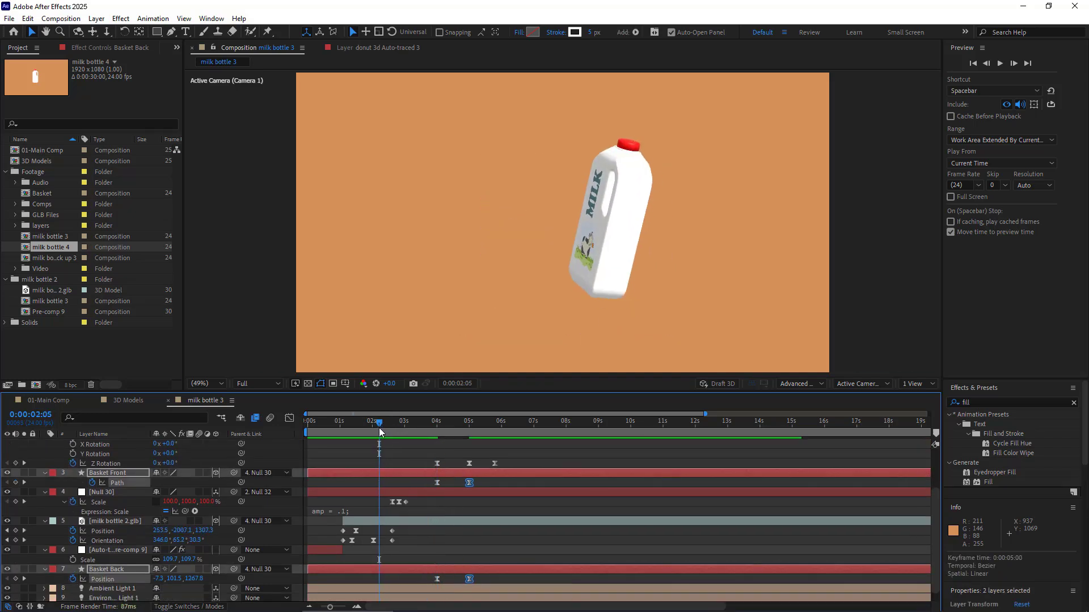
Preview the milk bottle dropping into the wire basket from near the timeline start
left_click(309, 423)
key("space")
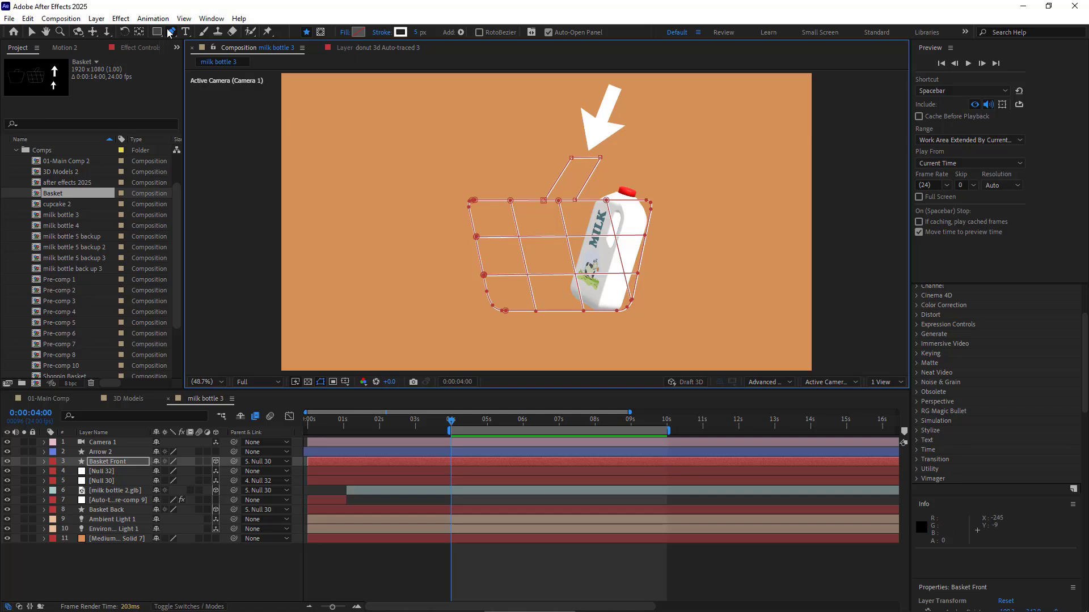
Add a vertex midway along the basket handle's top edge
key("h")
scroll(595, 171, "up", 5)
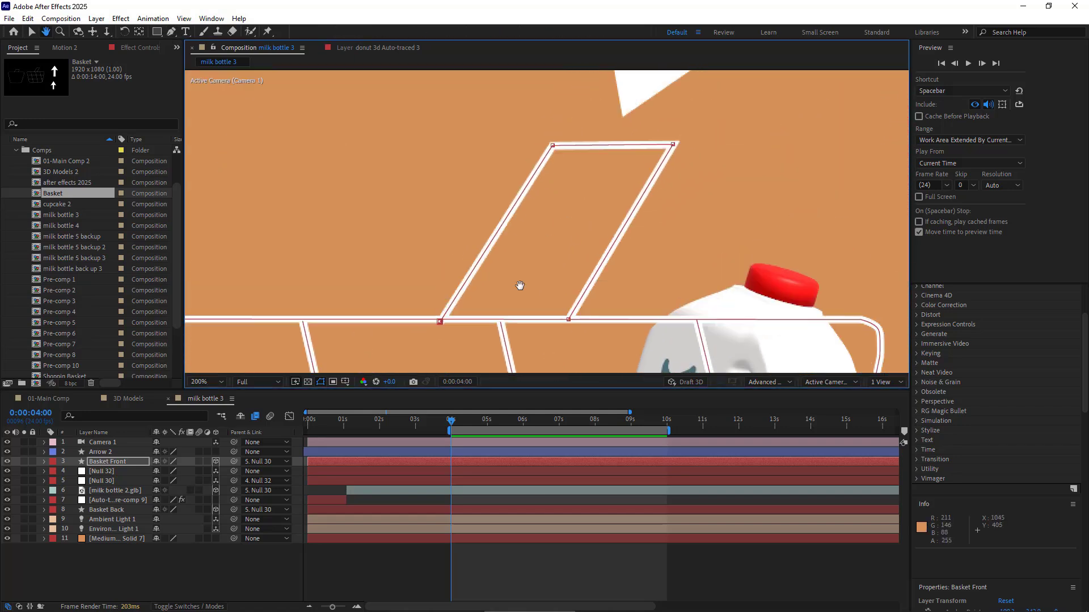
scroll(584, 185, "up", 2)
left_click_drag(590, 178, 544, 263)
key("g")
left_click(531, 250)
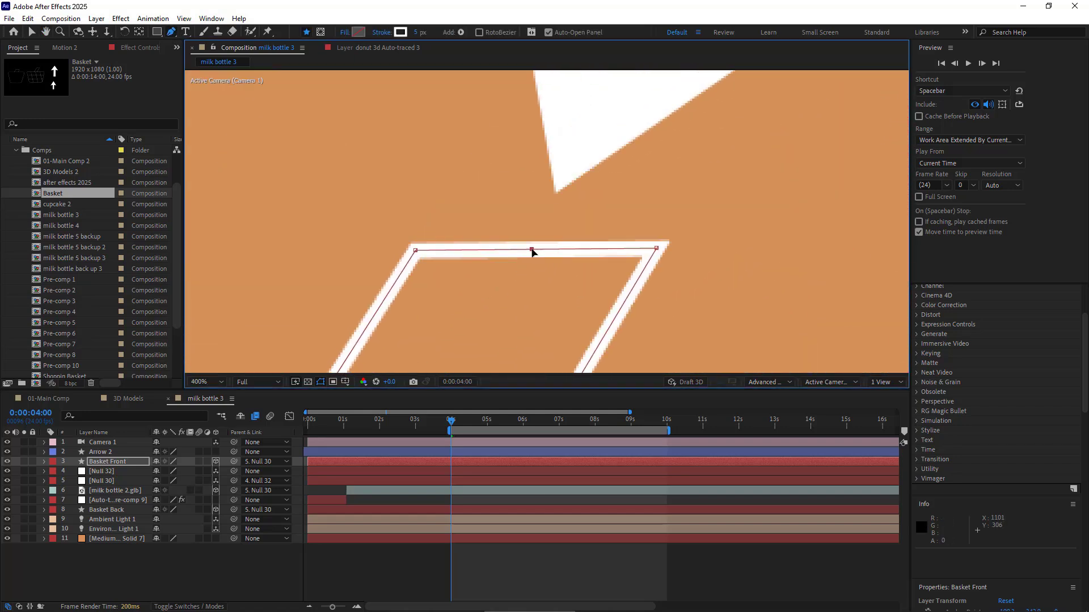
Run Create Nulls From Paths with Nulls Follow Points on Basket Front's handle path
left_click(121, 461)
key("u")
key("u")
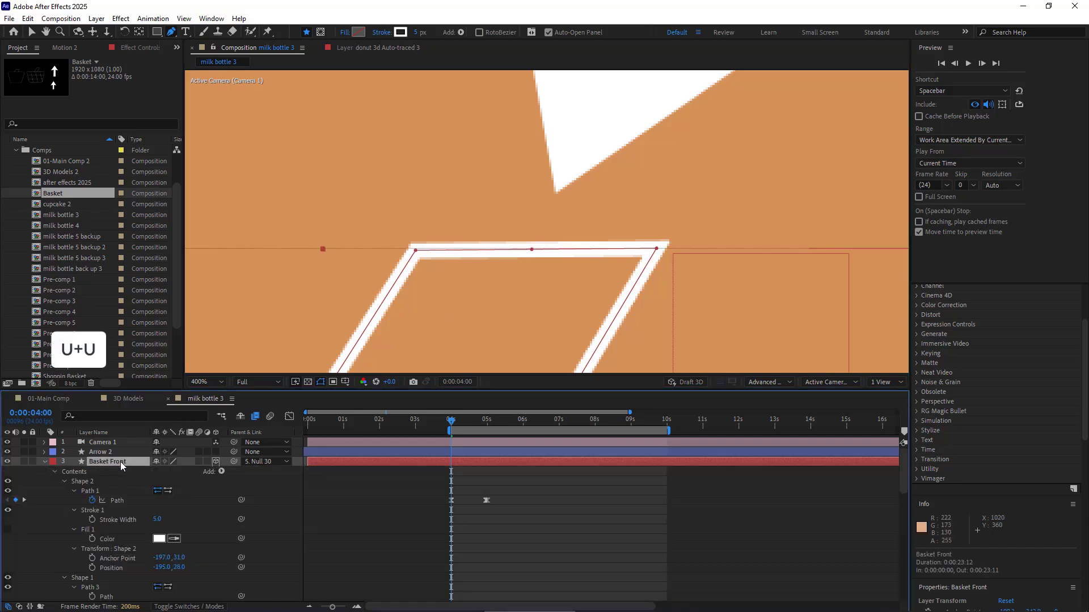
key("shift+slash")
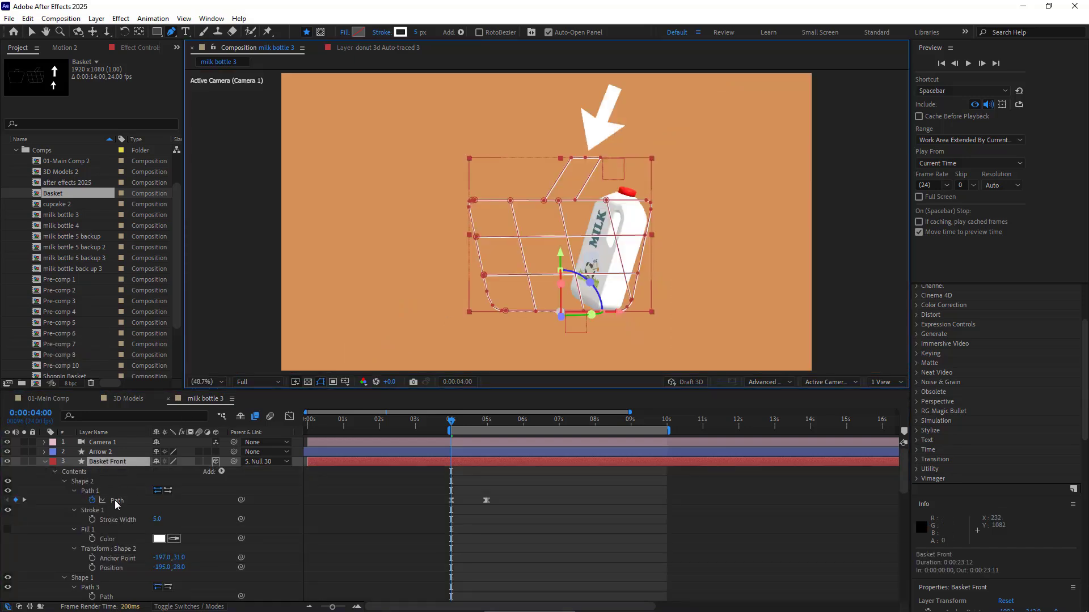
left_click(116, 501)
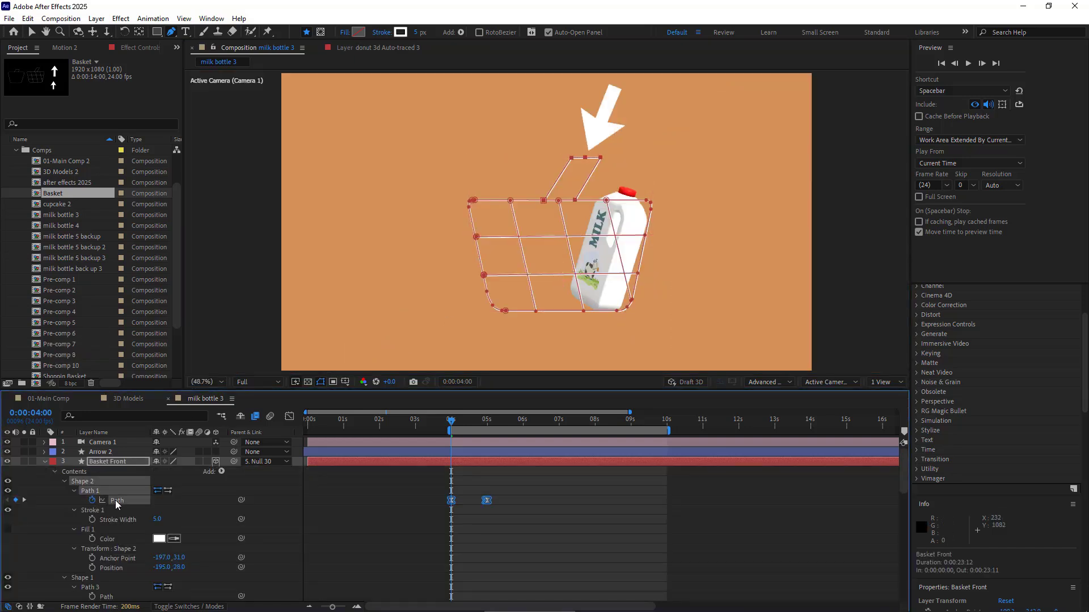
left_click(211, 18)
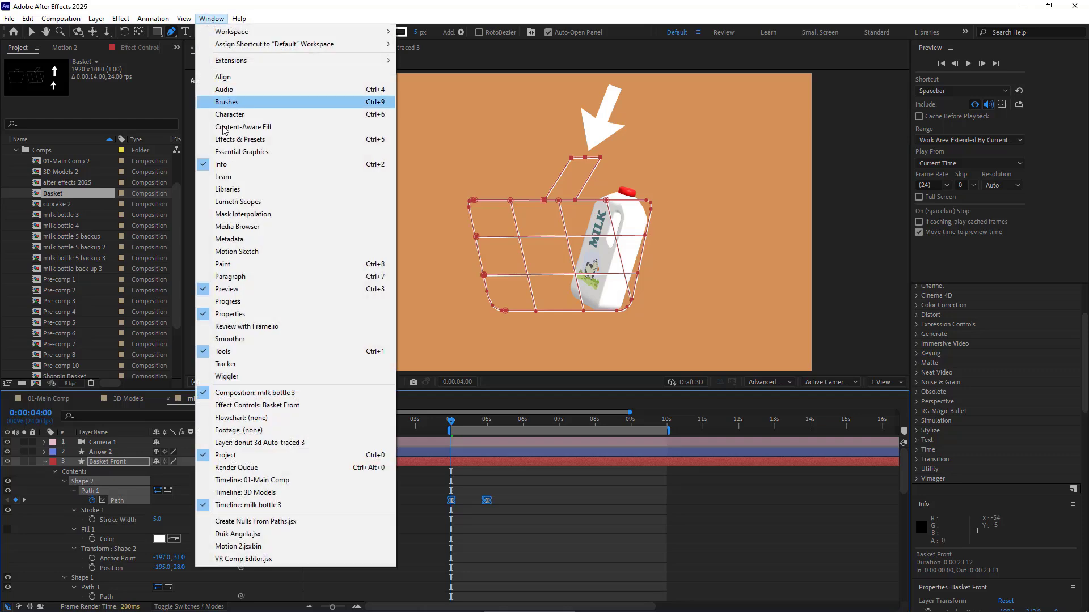
left_click(296, 525)
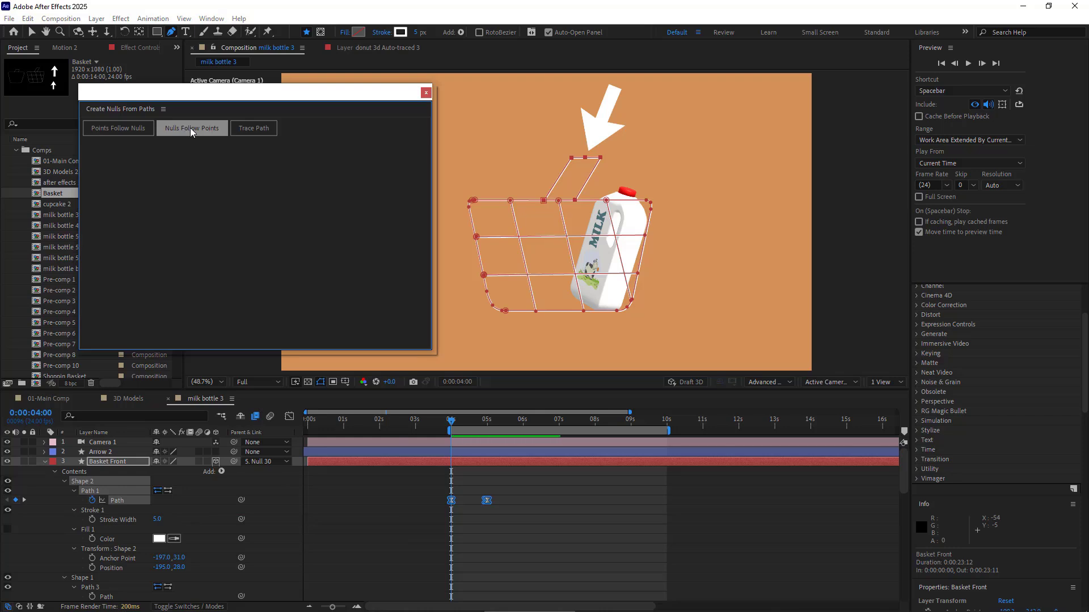
left_click(191, 128)
left_click(426, 92)
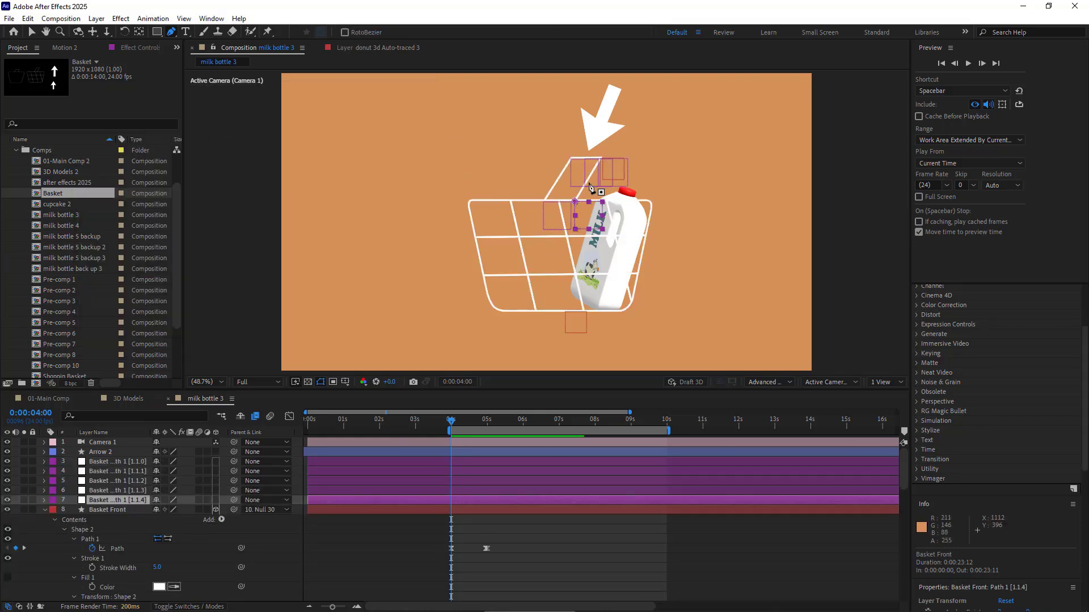
Delete the unneeded null for point [1.1.3]
scroll(590, 185, "up", 4)
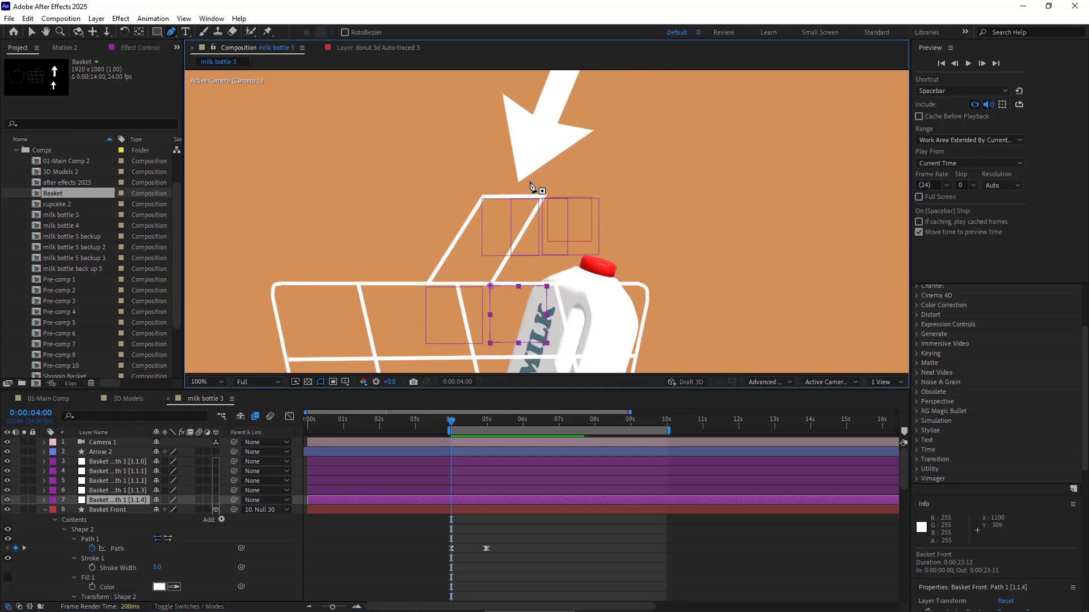
left_click(108, 491)
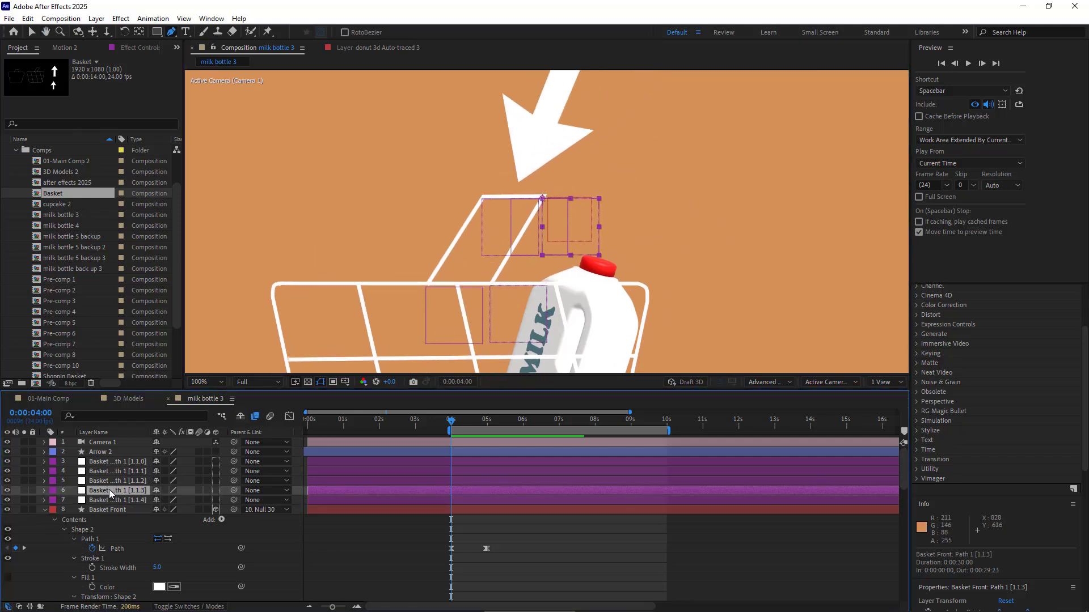
key("Delete")
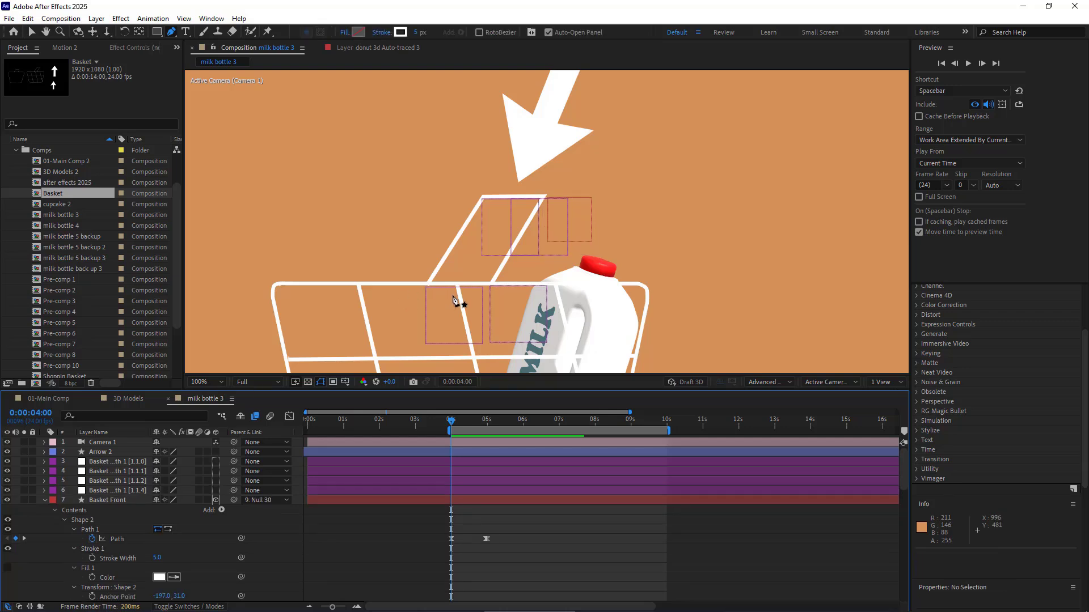
Delete the [1.1.1], [1.1.4] and [1.1.0] nulls, keeping only the [1.1.2] handle null
key("v")
left_click(488, 254)
key("Delete")
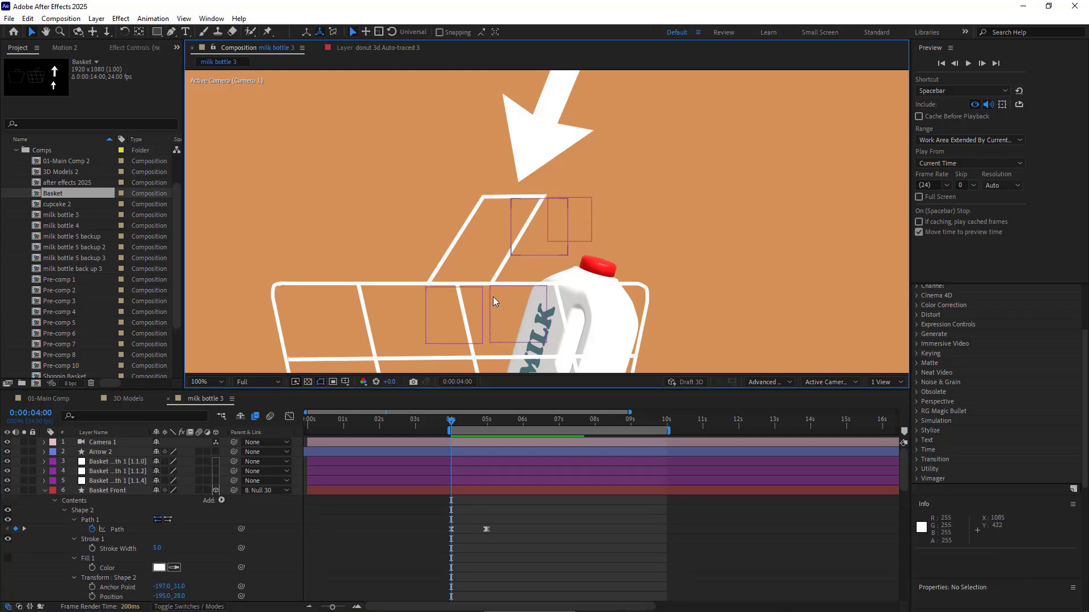
left_click(489, 307)
key("Delete")
left_click(468, 288)
key("Delete")
left_click(512, 207)
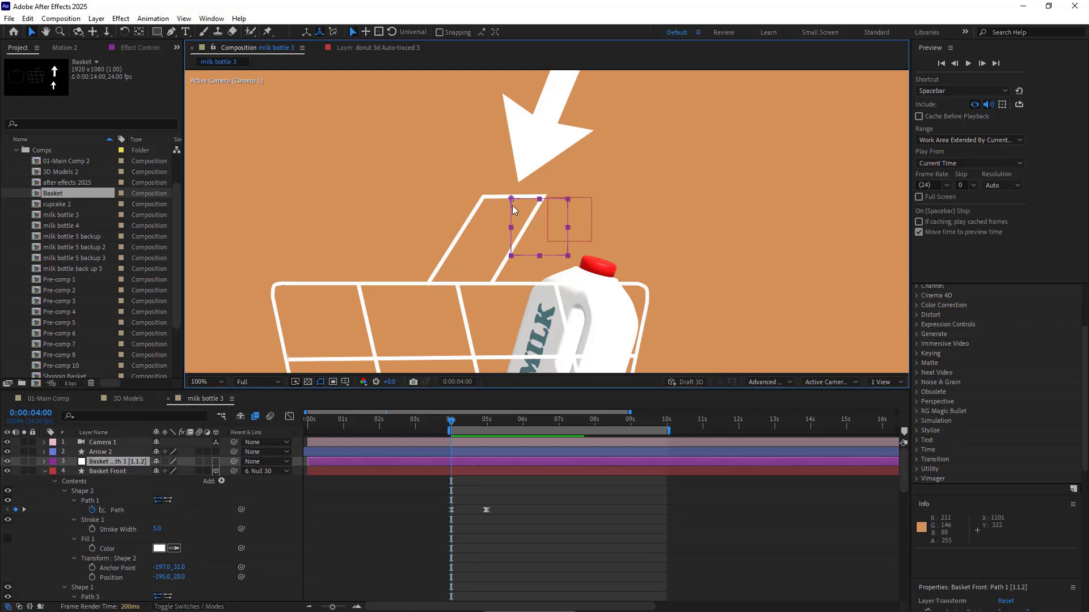
Scrub the timeline a few frames ahead to check the handle's motion
scroll(512, 207, "up", 4)
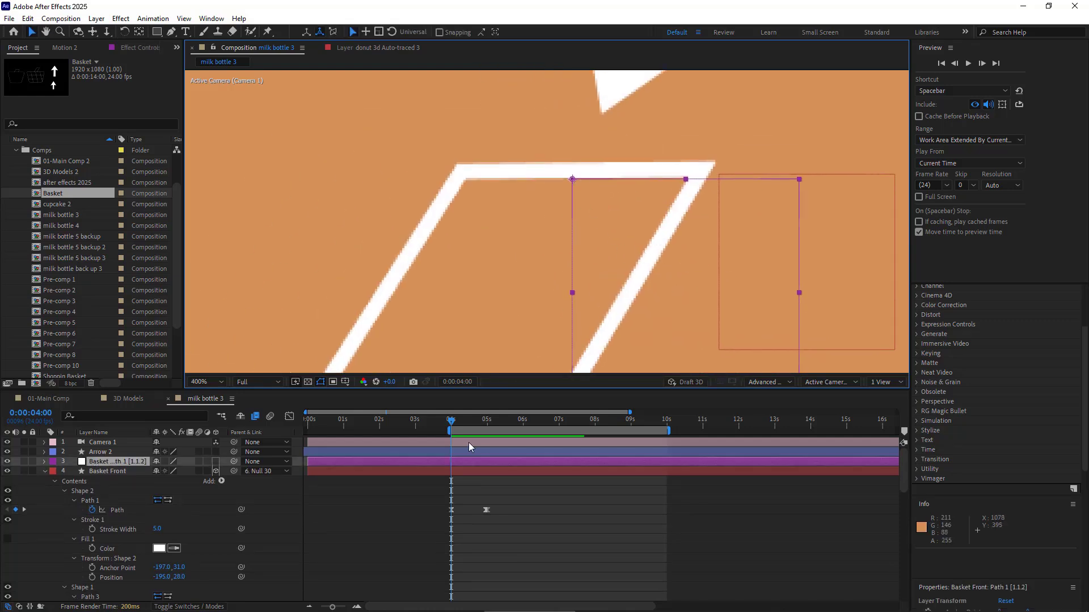
scroll(573, 273, "down", 7)
left_click(460, 424)
mouse_move(465, 425)
left_mouse_down()
mouse_move(494, 426)
mouse_move(453, 440)
left_mouse_up()
scroll(530, 300, "up", 4)
Parent Arrow 2 to the Basket Front: Path 1 [1.1.2] null, then fit the comp in view
left_click_drag(533, 107, 531, 299)
left_click(549, 262)
scroll(532, 299, "down", 2)
left_click(45, 472)
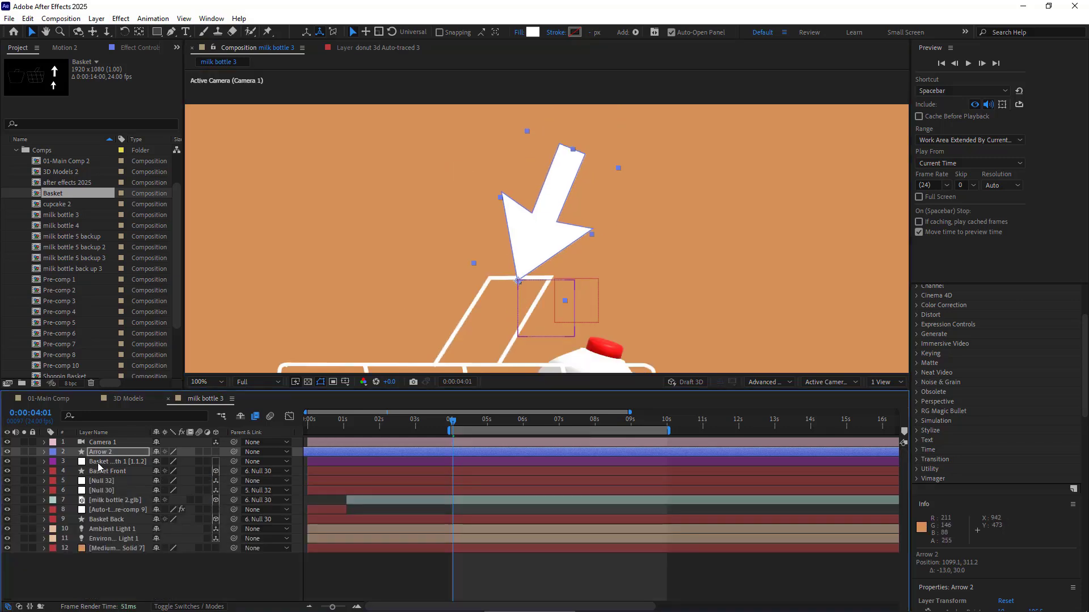
left_click(98, 464)
left_click_drag(234, 452, 109, 464)
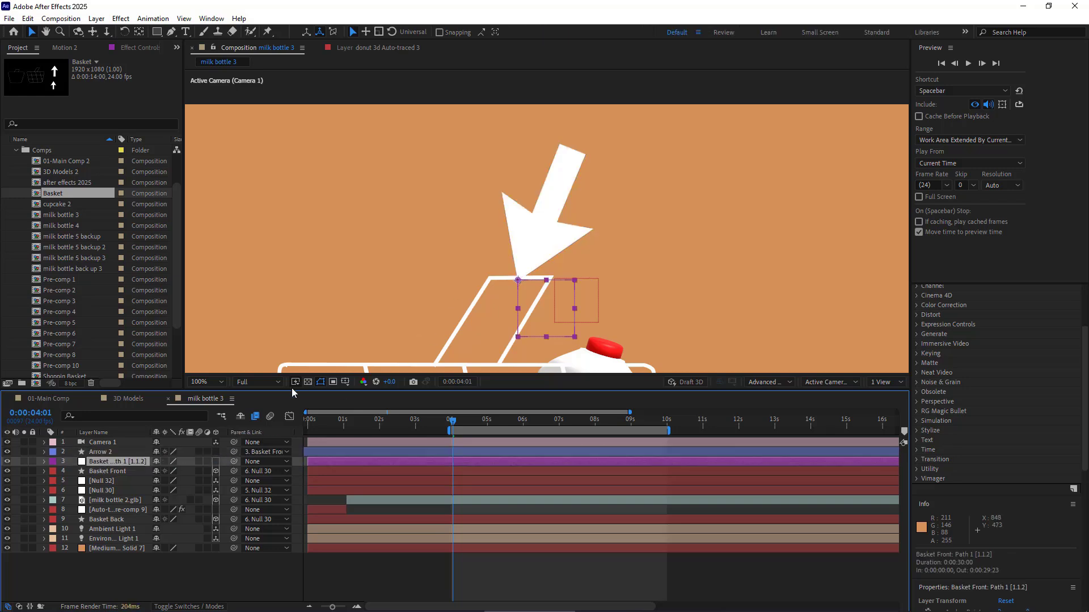
key("shift+slash")
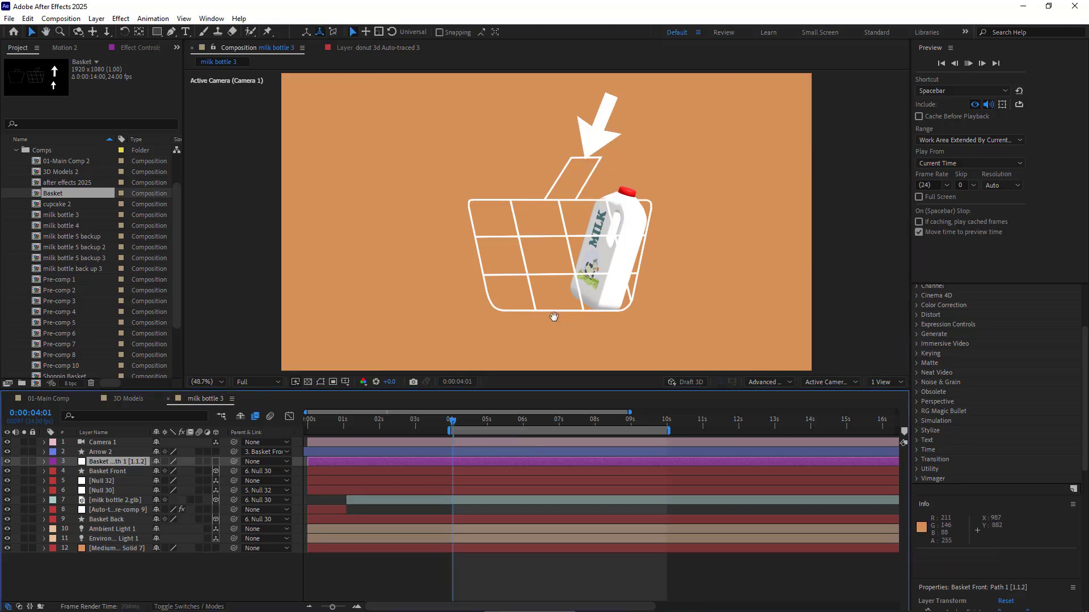
RAM-preview Arrow 2 riding the animated handle, restarting from just after 4 seconds
key("space")
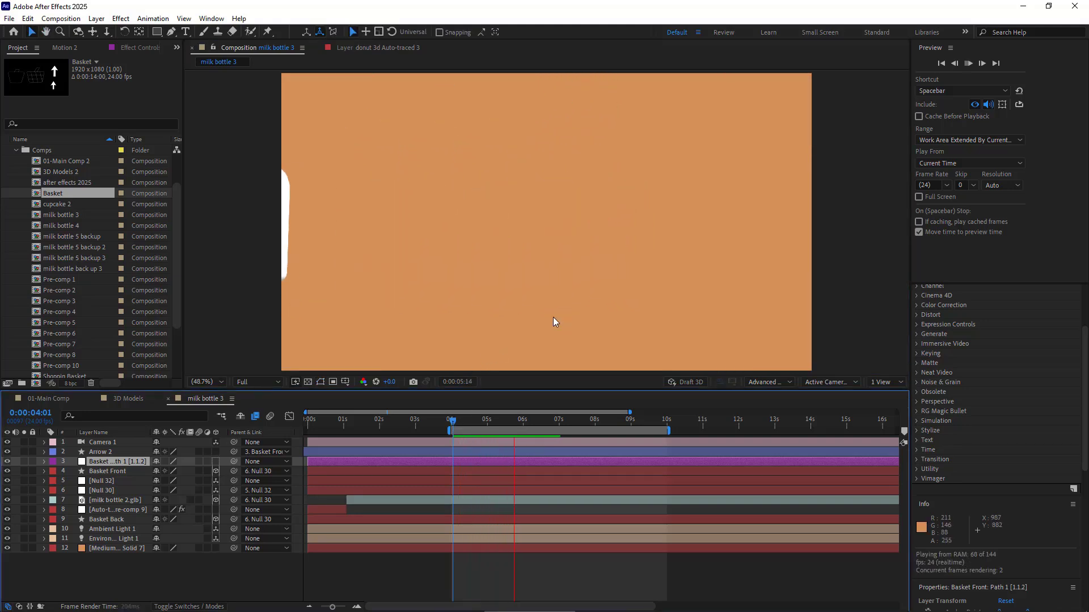
key("space")
key("space")
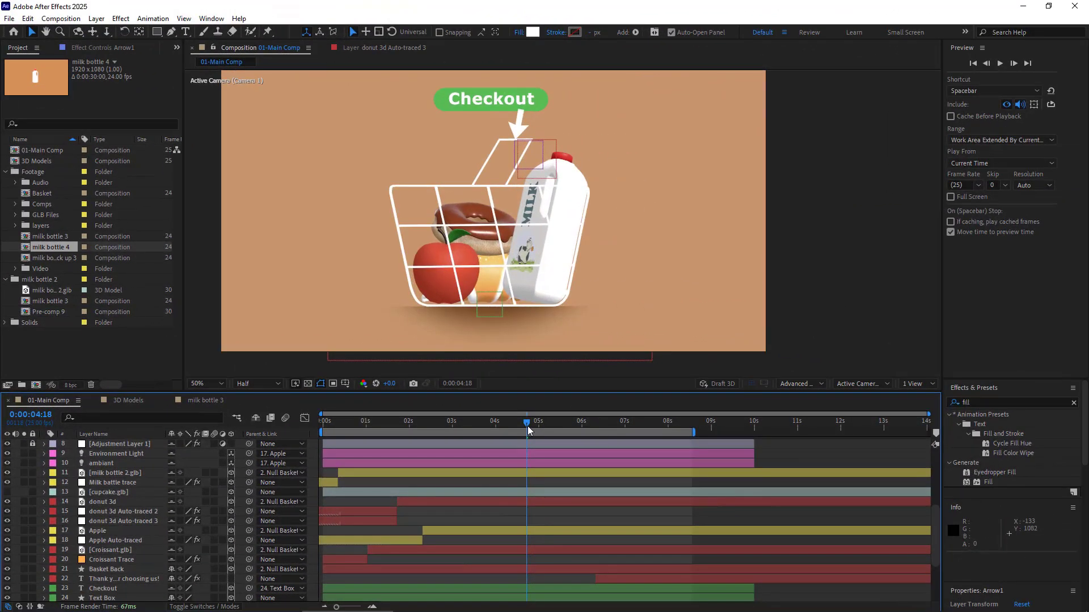
At about 3:23, reveal the Shadow layer under the basket and show its Add and Intersect masks
mouse_move(527, 431)
left_mouse_down()
mouse_move(494, 435)
mouse_move(540, 439)
left_mouse_up()
left_click(206, 384)
left_click(210, 399)
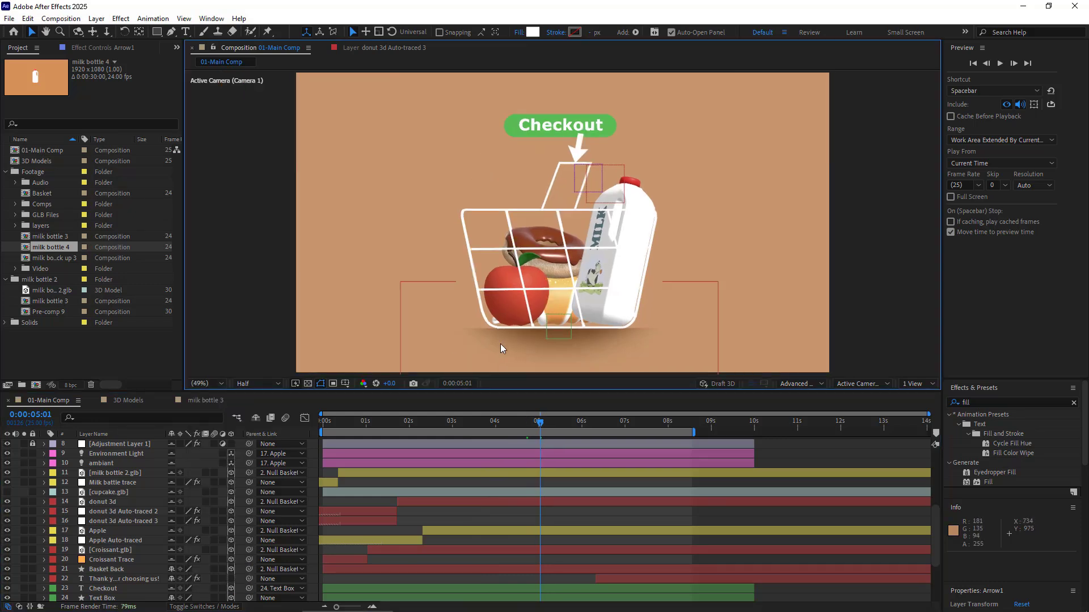
left_click(124, 504)
left_click(527, 361)
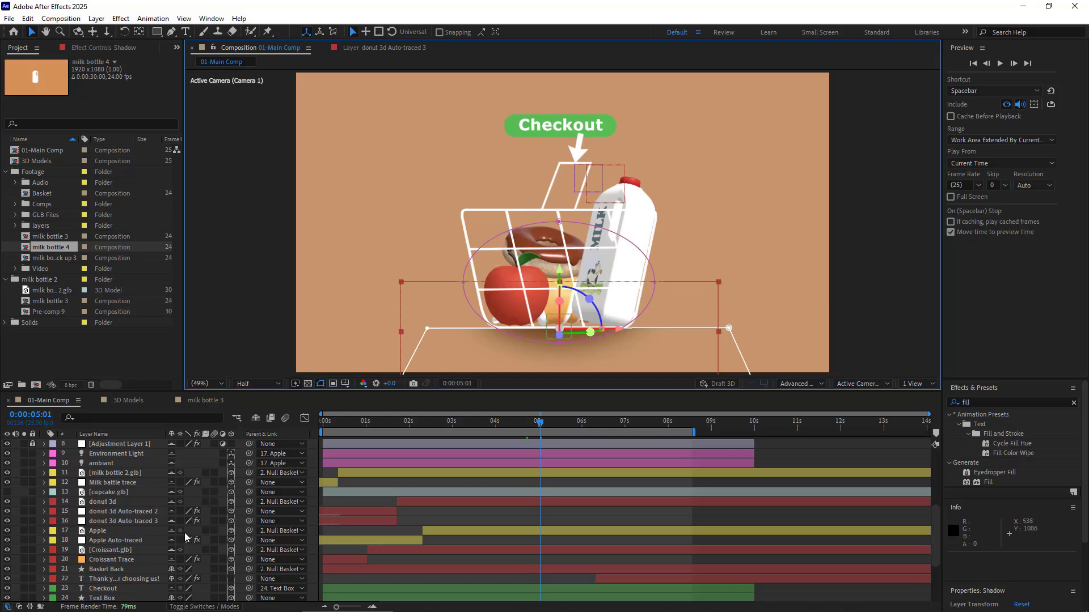
key("x")
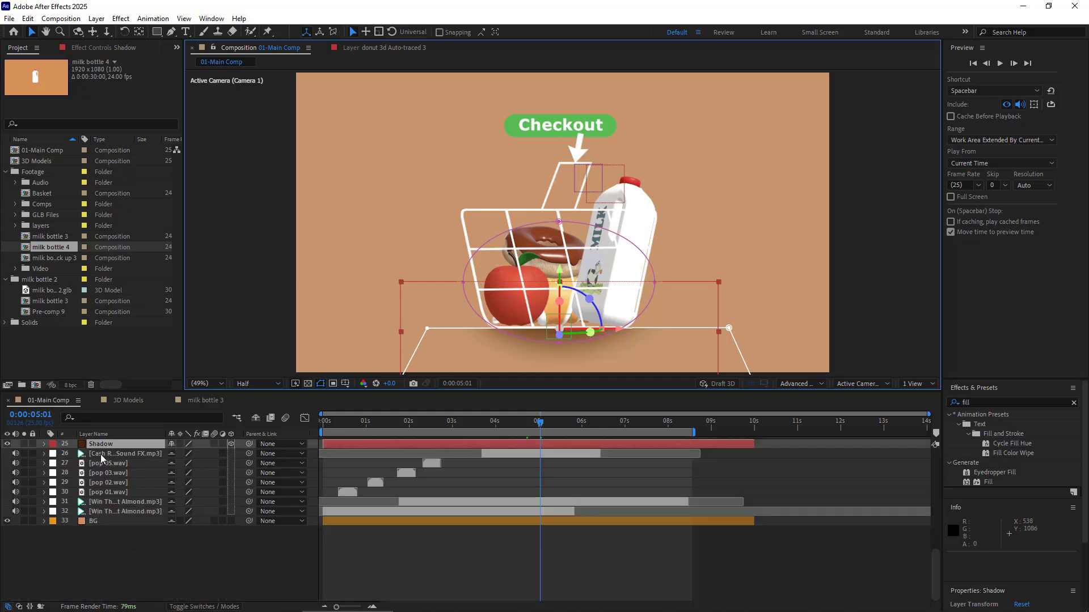
key("m")
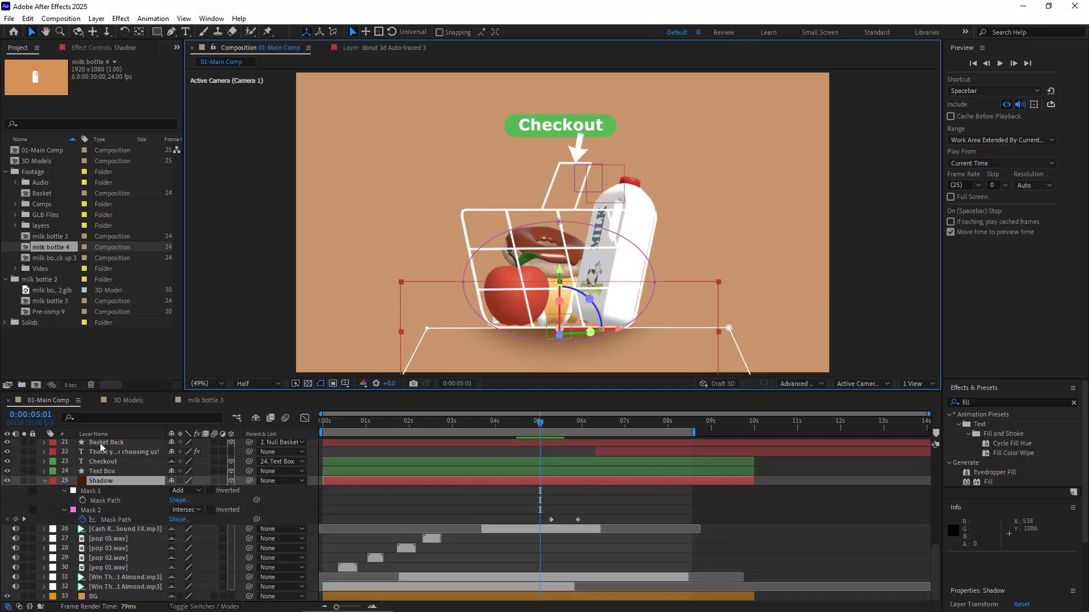
key("Page_Down")
key("Page_Down")
key("Page_Down")
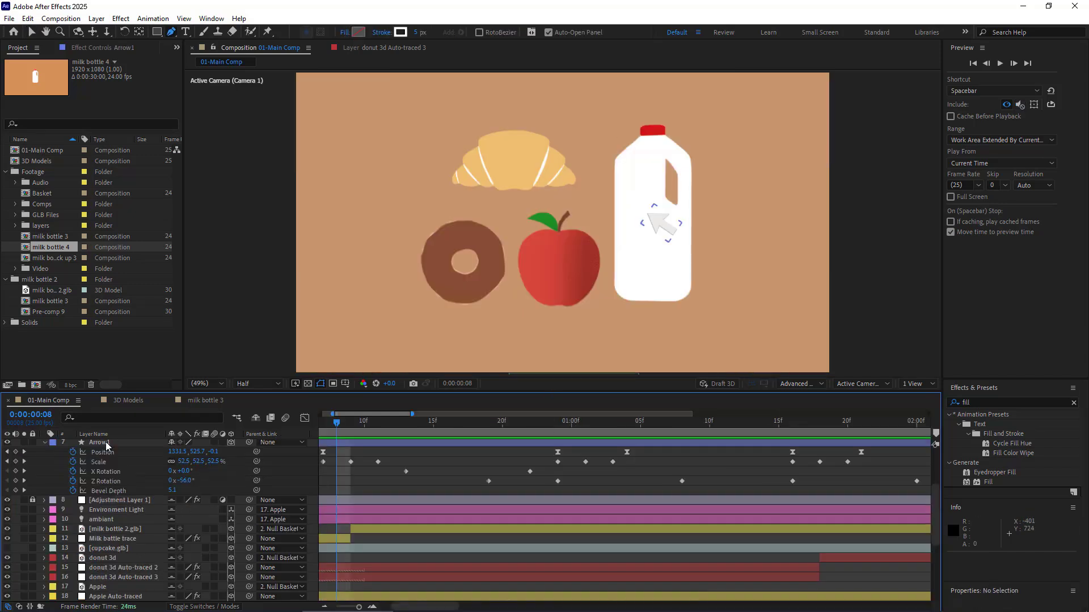
Select Arrow1 to show its motion path, step ahead one frame, and play the main comp
left_click(105, 444)
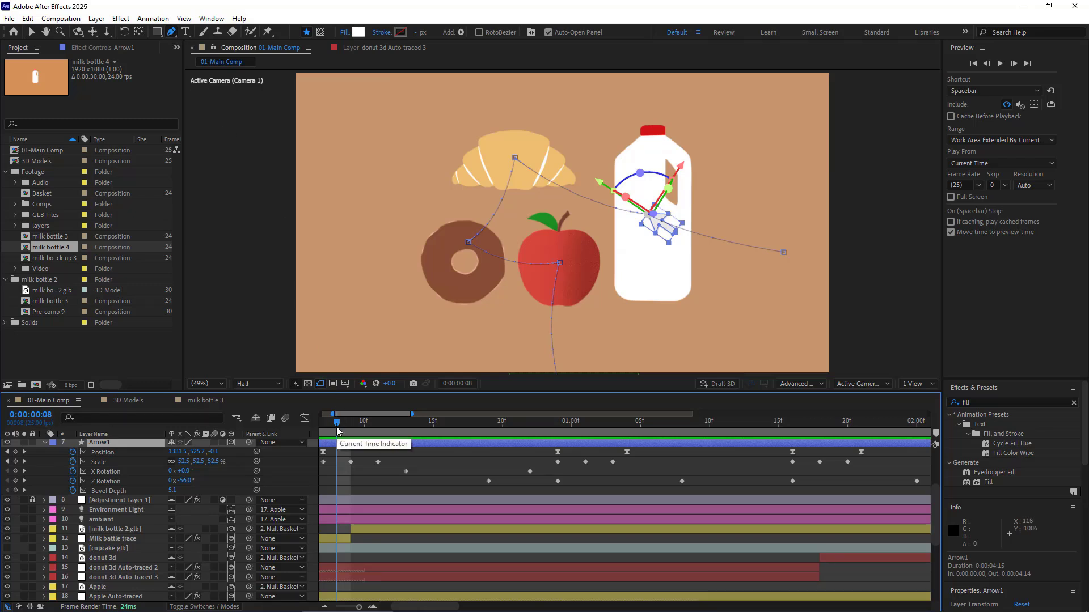
left_click_drag(336, 423, 346, 429)
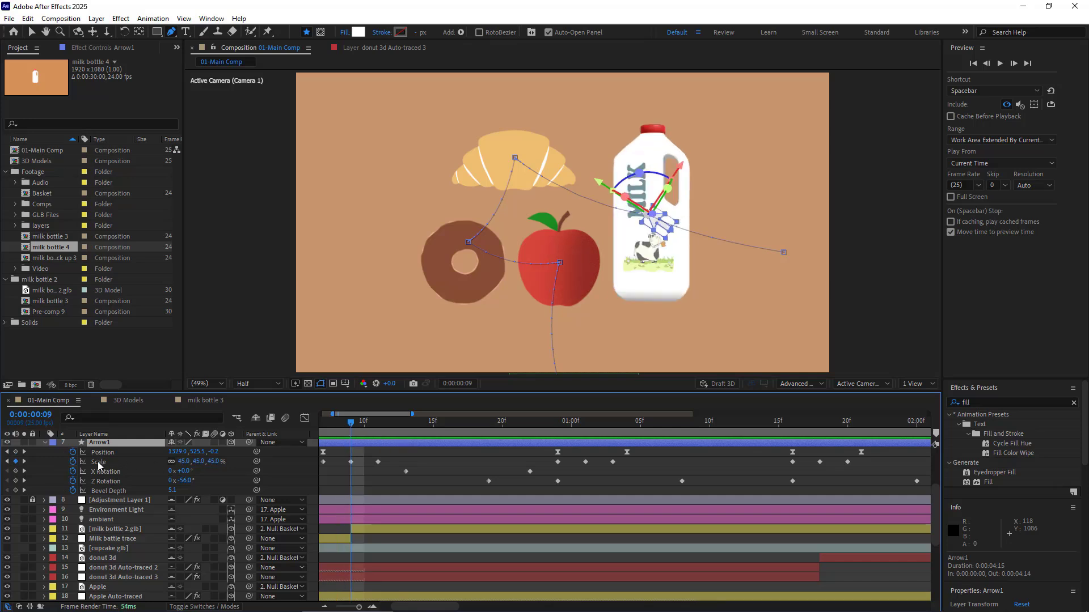
scroll(328, 483, "up", 1)
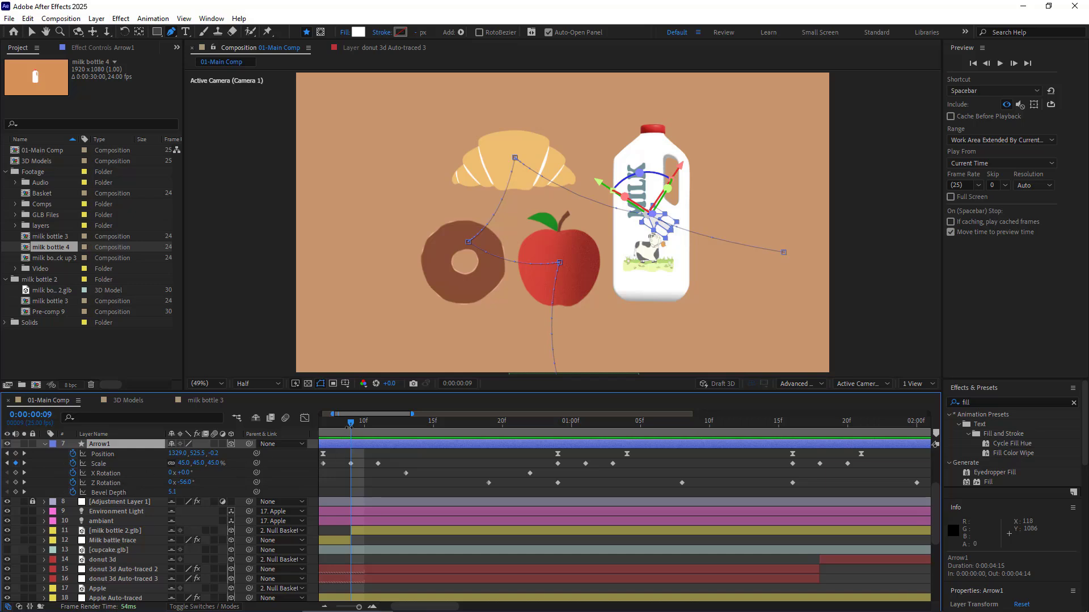
key("space")
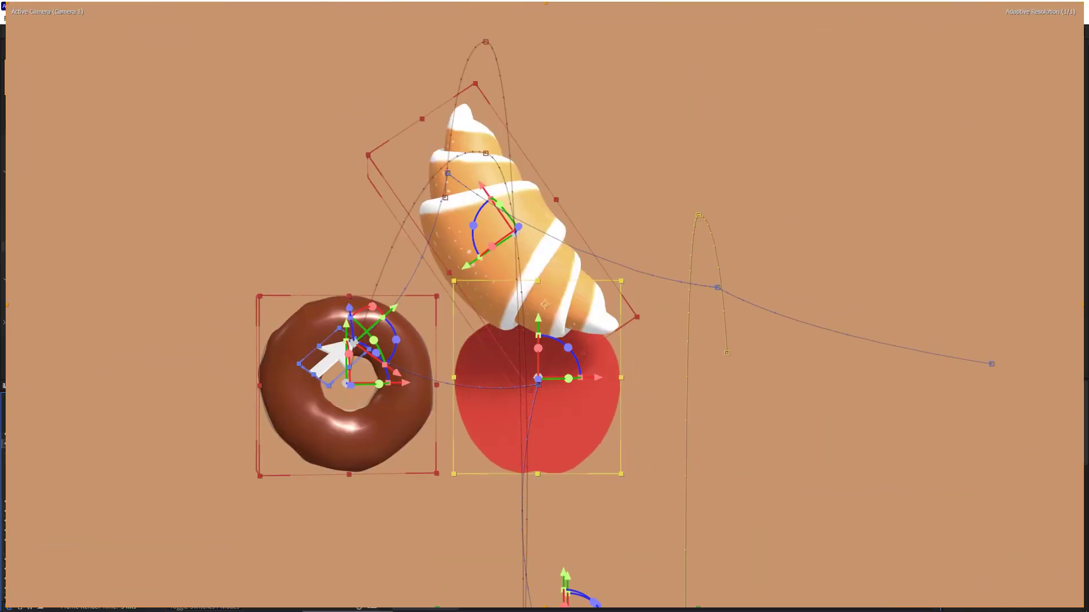